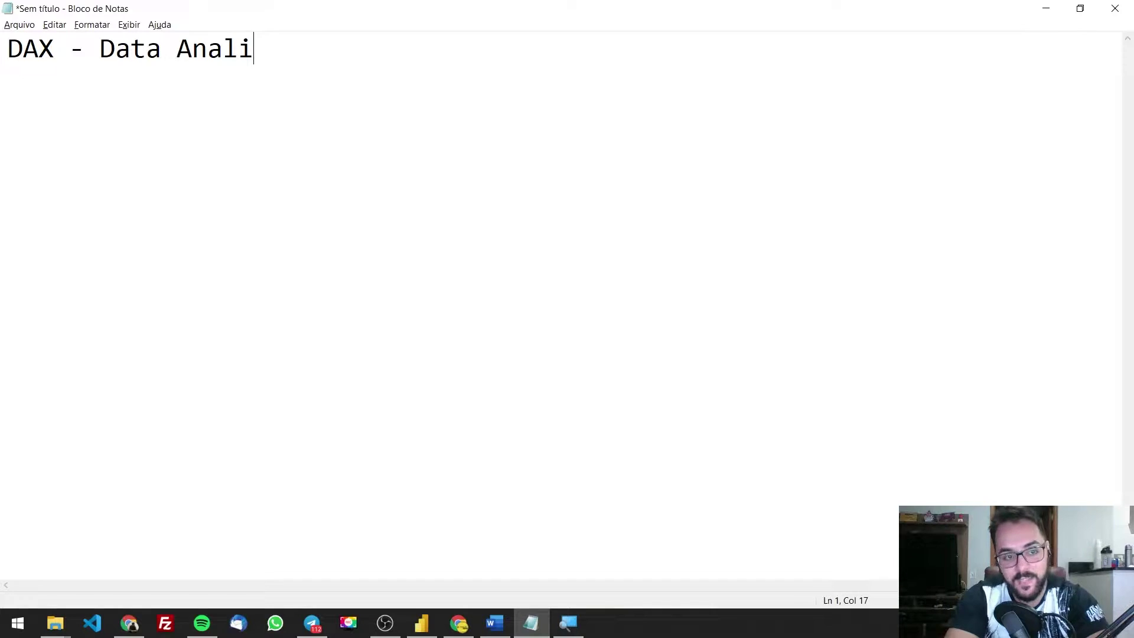
- Complete the heading as "DAX - Data Analises Expressions" and leave one blank line below it
type("ses ")
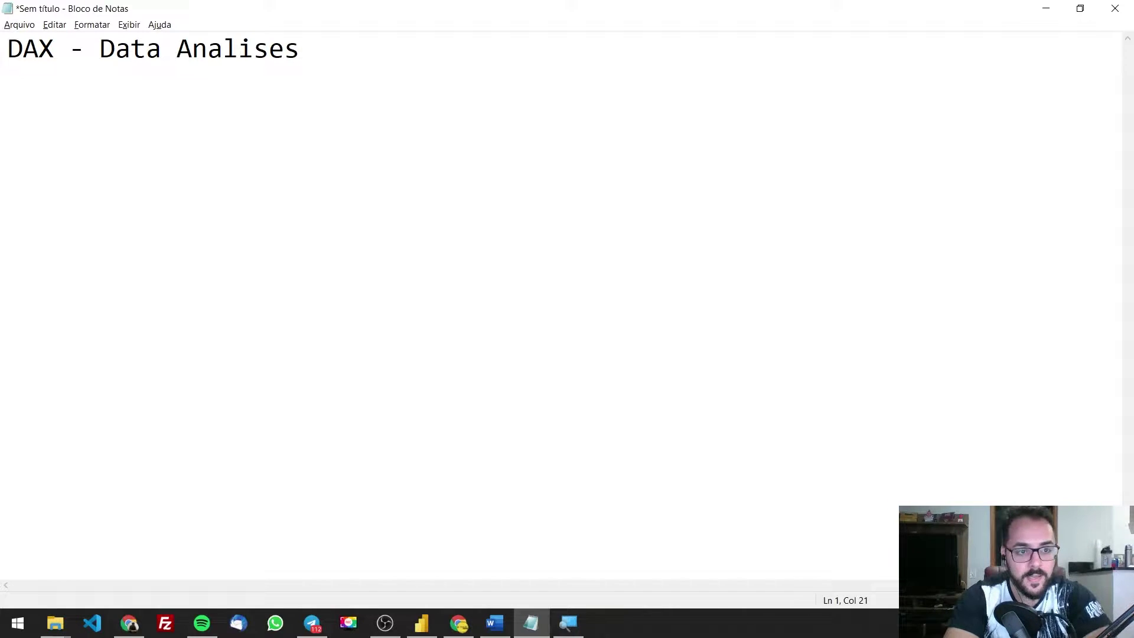
type("Expressions")
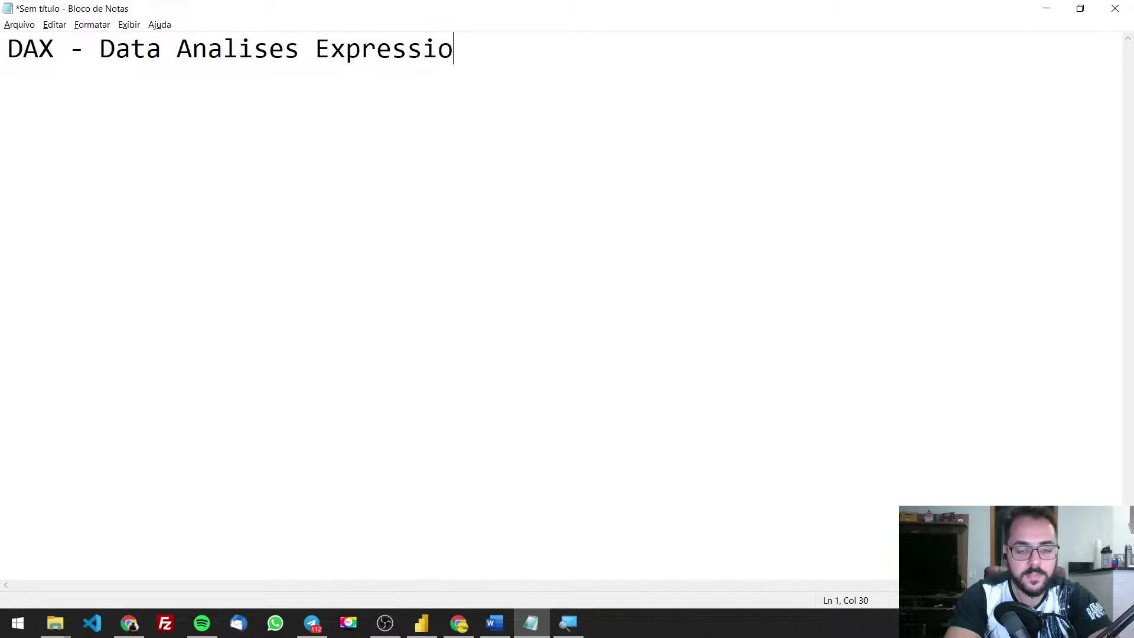
key("Return")
key("Return")
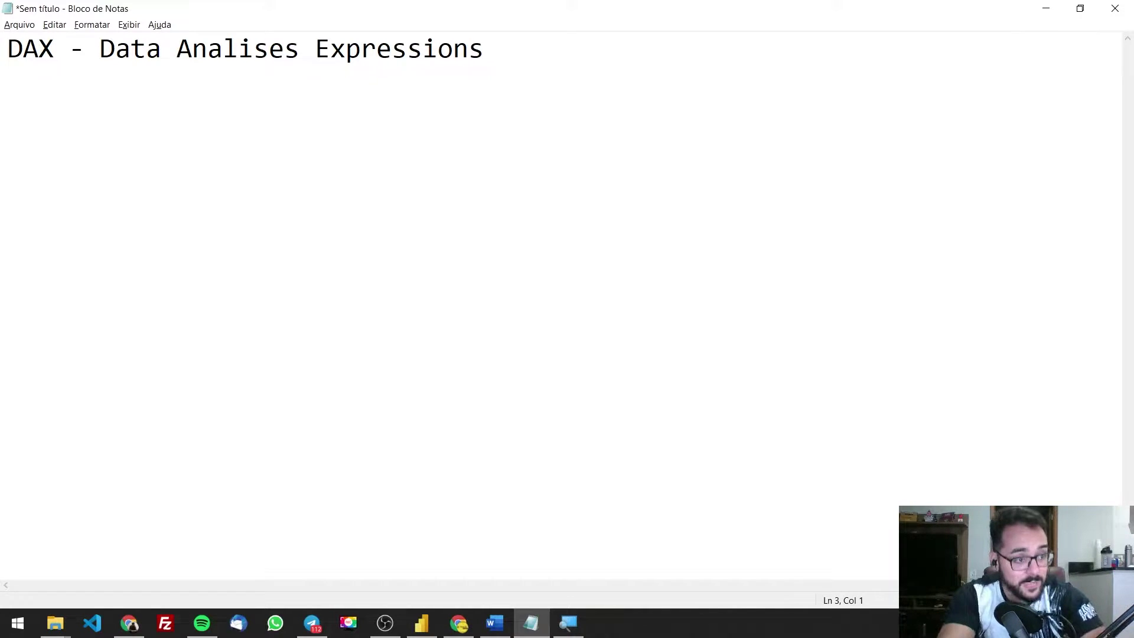
- Write "Colunas & Tabelas / Medidas" on the third line, indented by three tabs
key("Tab")
key("Tab")
key("Tab")
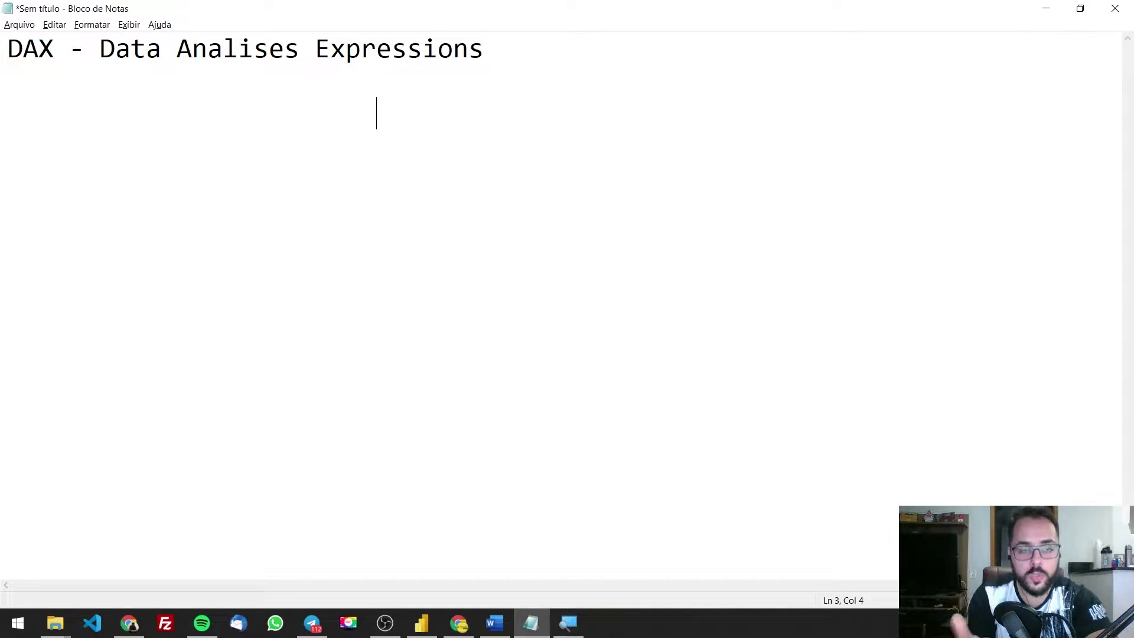
type("Colunas")
key("BackSpace")
type("& Tab")
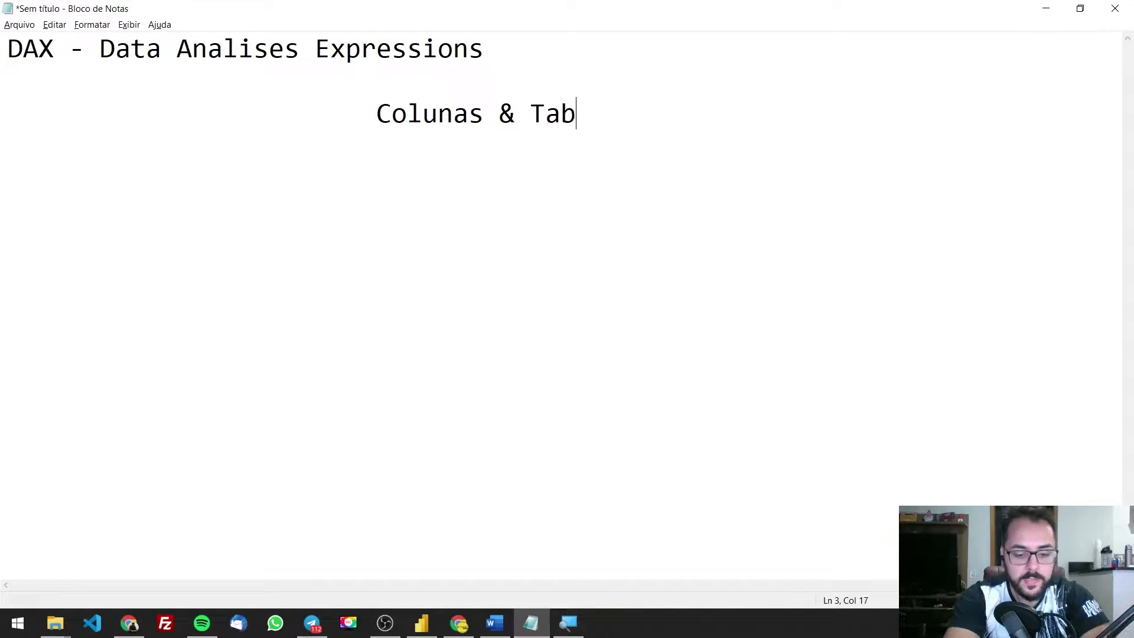
type("elas / ")
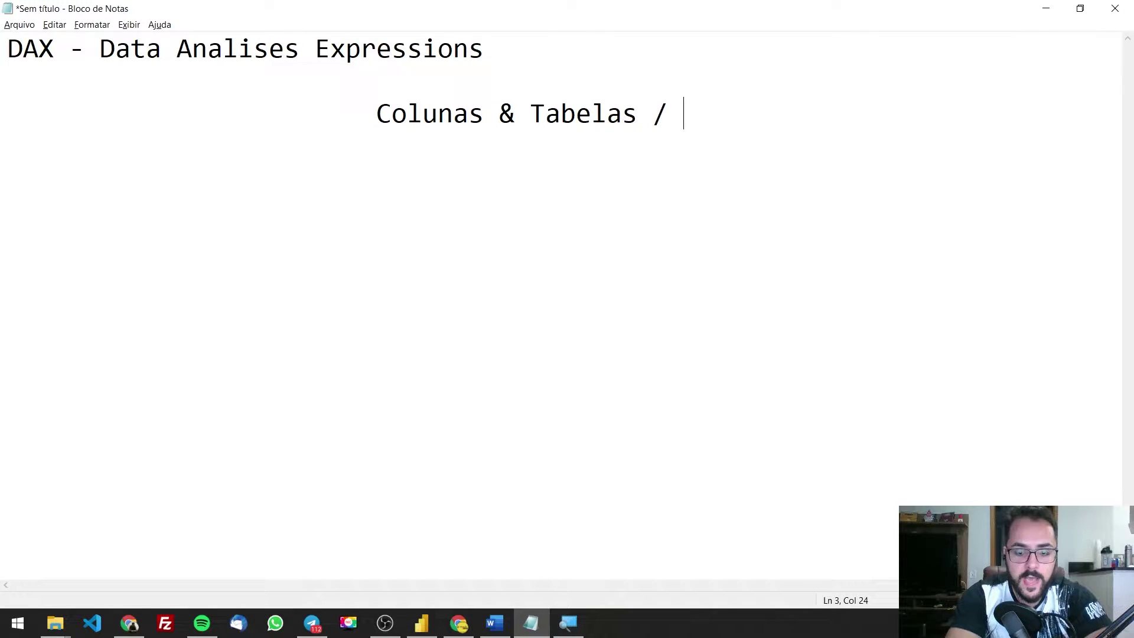
type("Medidas")
- Reduce the indentation of the "Colunas & Tabelas / Medidas" line to two tabs plus four spaces
left_click(372, 124)
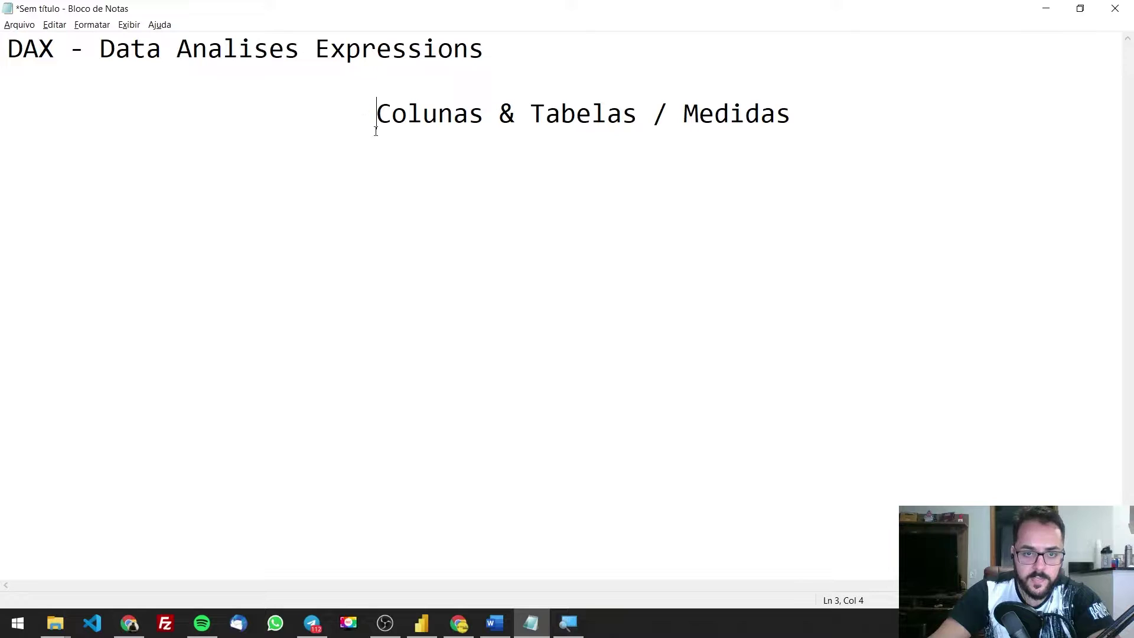
key("BackSpace")
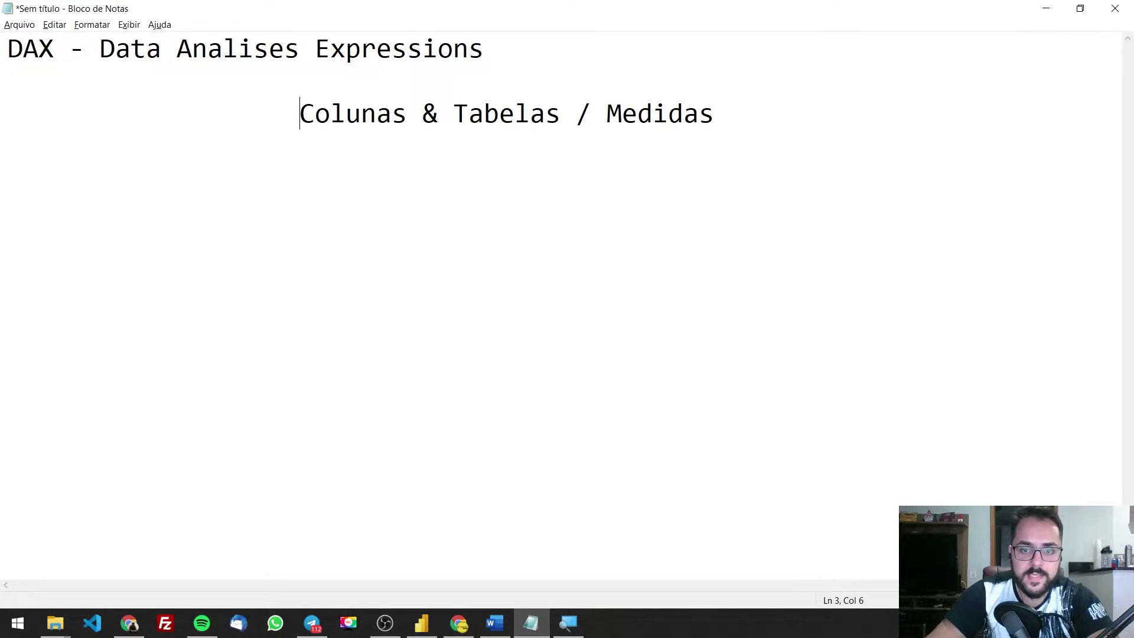
left_click_drag(577, 113, 317, 111)
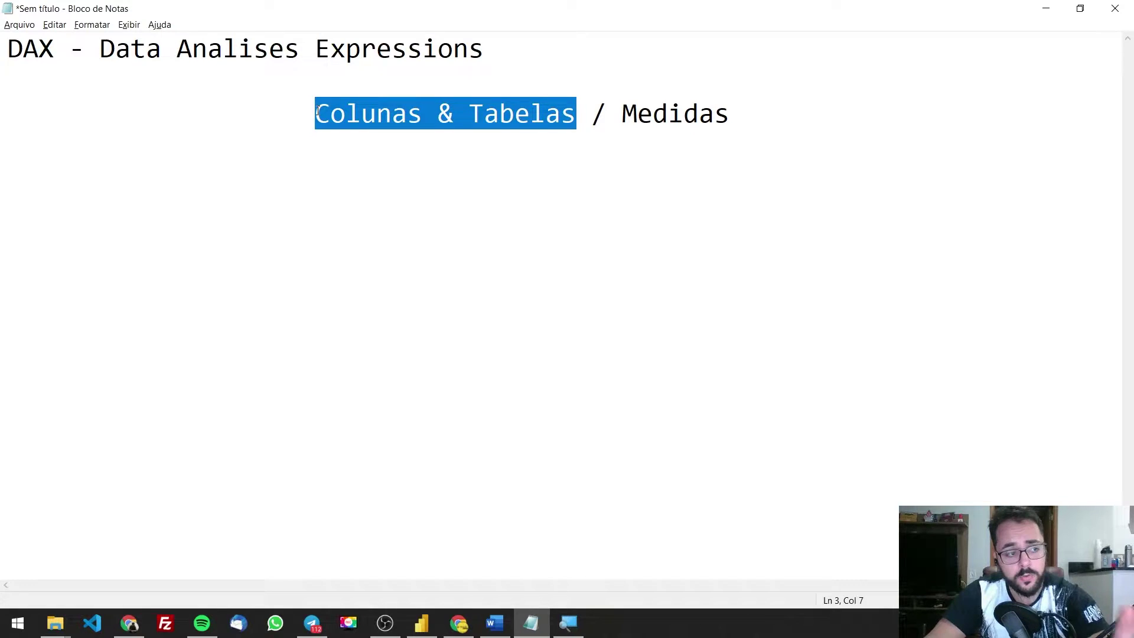
left_click_drag(622, 112, 756, 116)
left_click(758, 119)
- Add the line "Contexto de linha" directly below "Colunas & Tabelas / Medidas", indented by two tabs
key("Return")
key("Return")
key("BackSpace")
key("Tab")
key("Tab")
key("Tab")
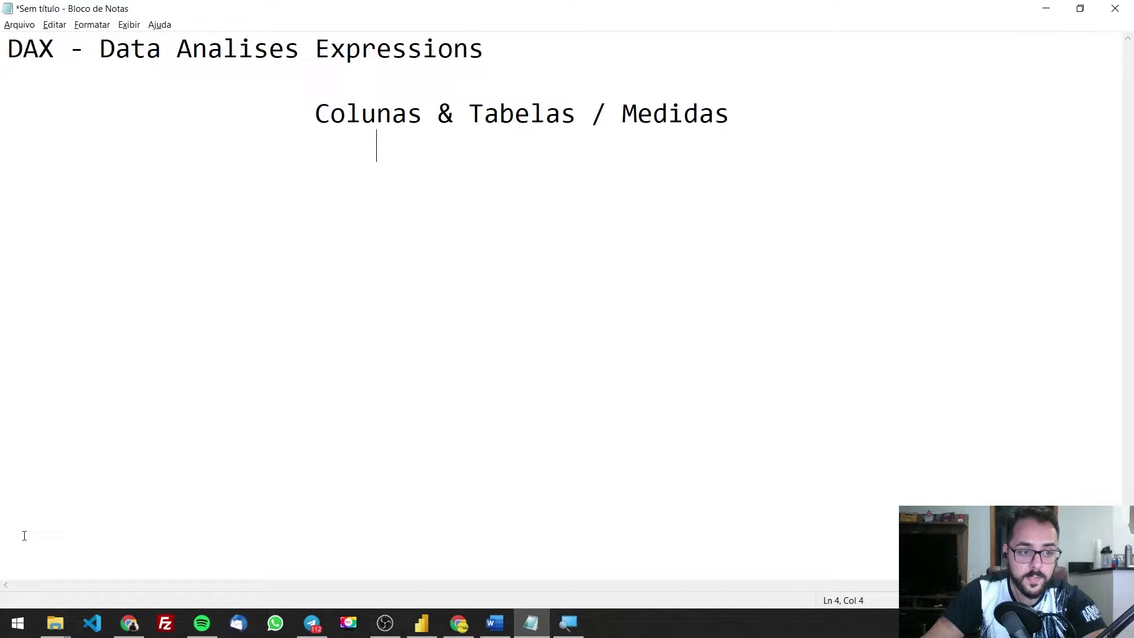
left_click(430, 291)
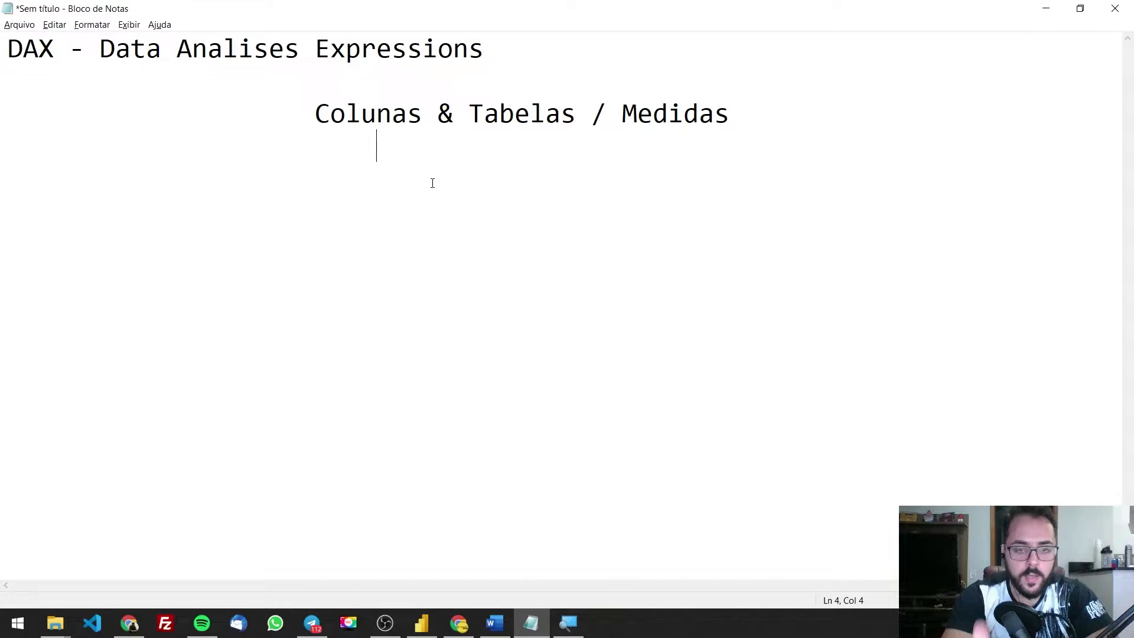
type("Contex")
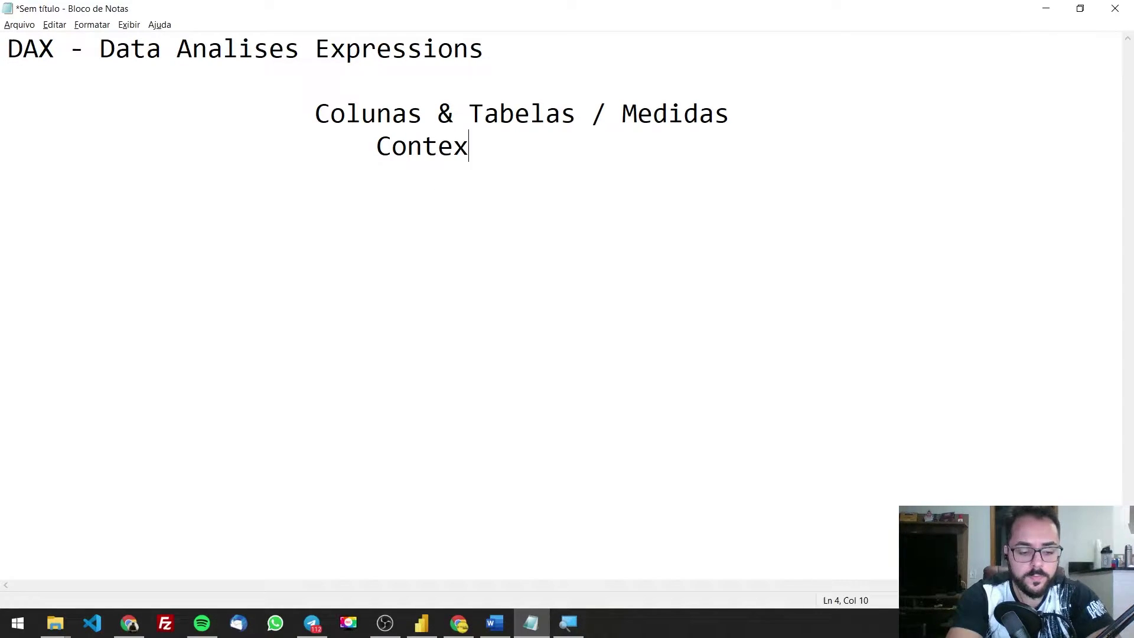
type("to de linha")
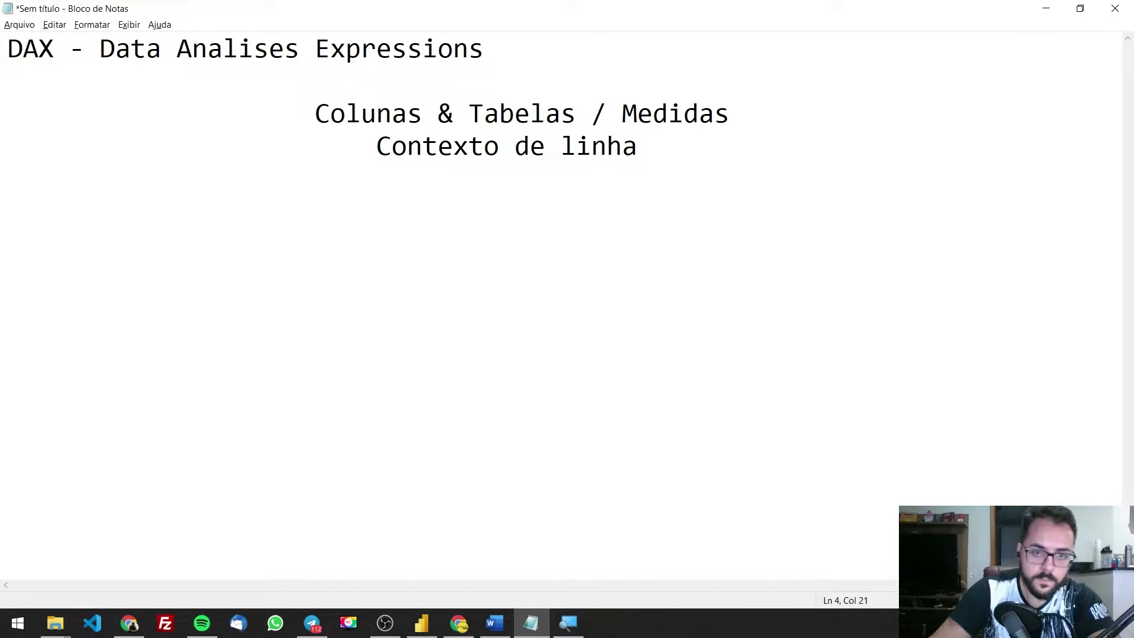
key("Home")
key("BackSpace")
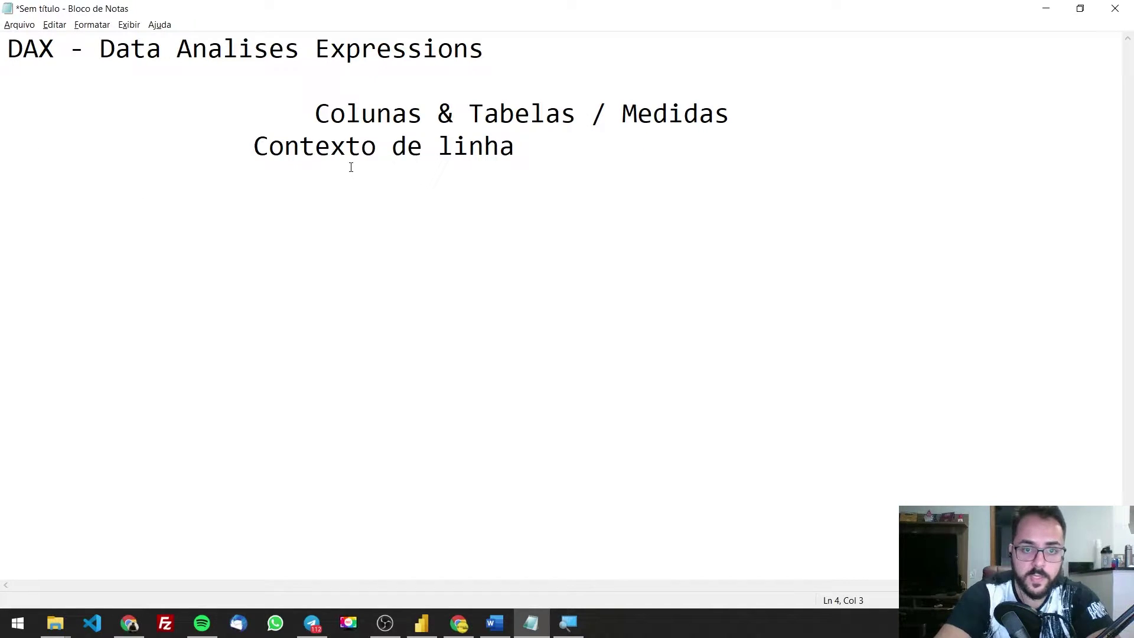
left_click(640, 144)
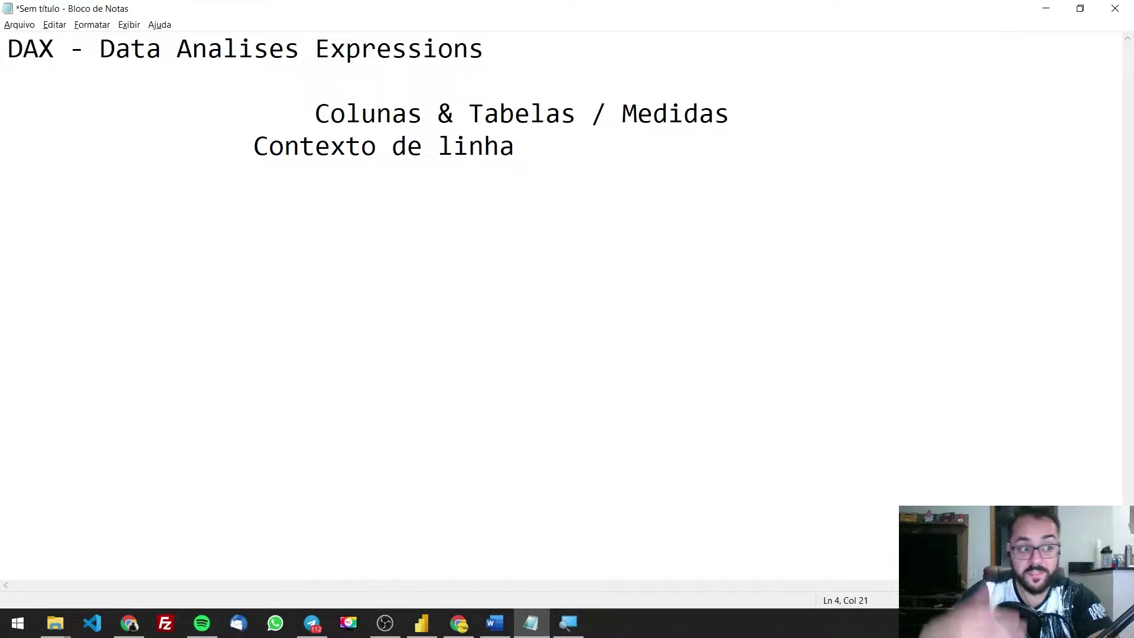
- Extend the "Contexto de linha" line with a spaced "/" separator followed by "Contexto de Filtro"
type("-")
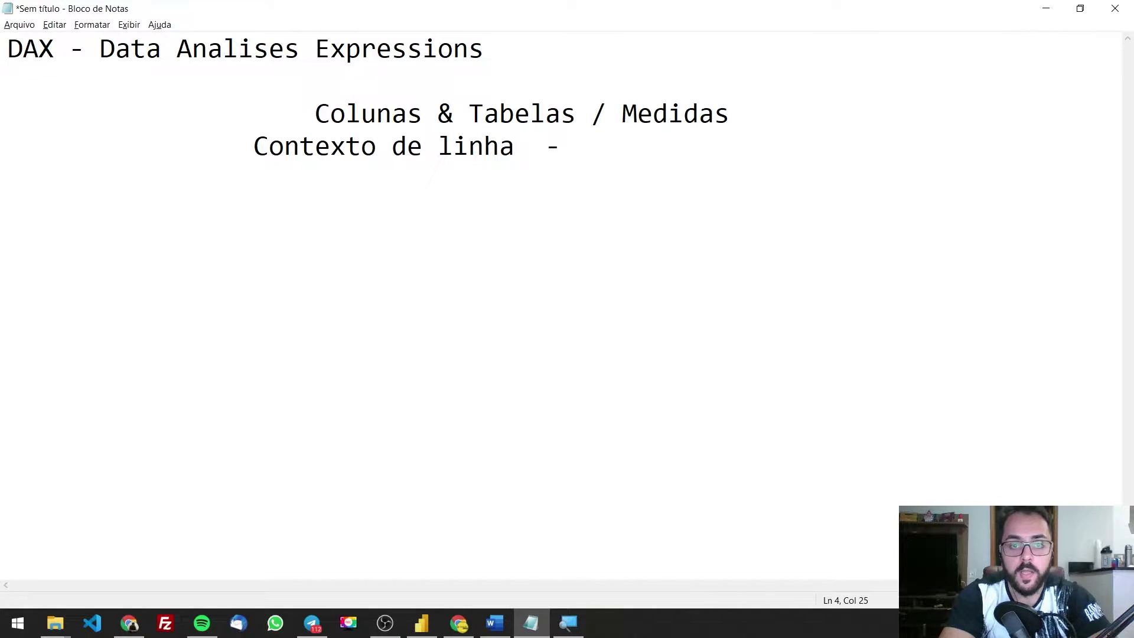
key("BackSpace")
key("BackSpace")
key("BackSpace")
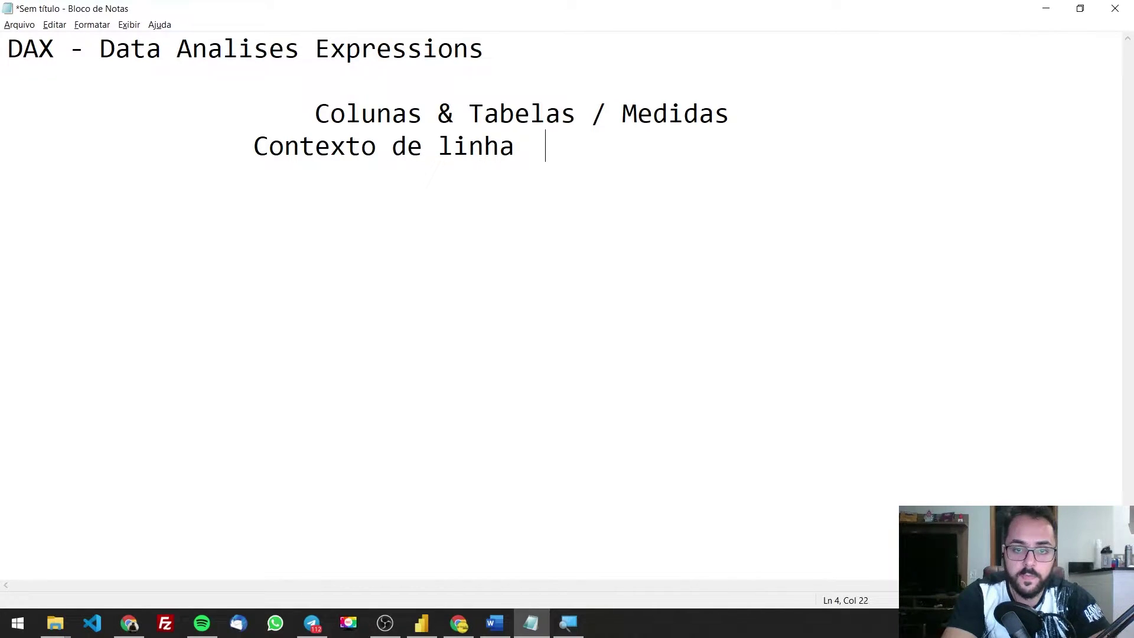
type("/")
key("Left")
key("BackSpace")
type("0")
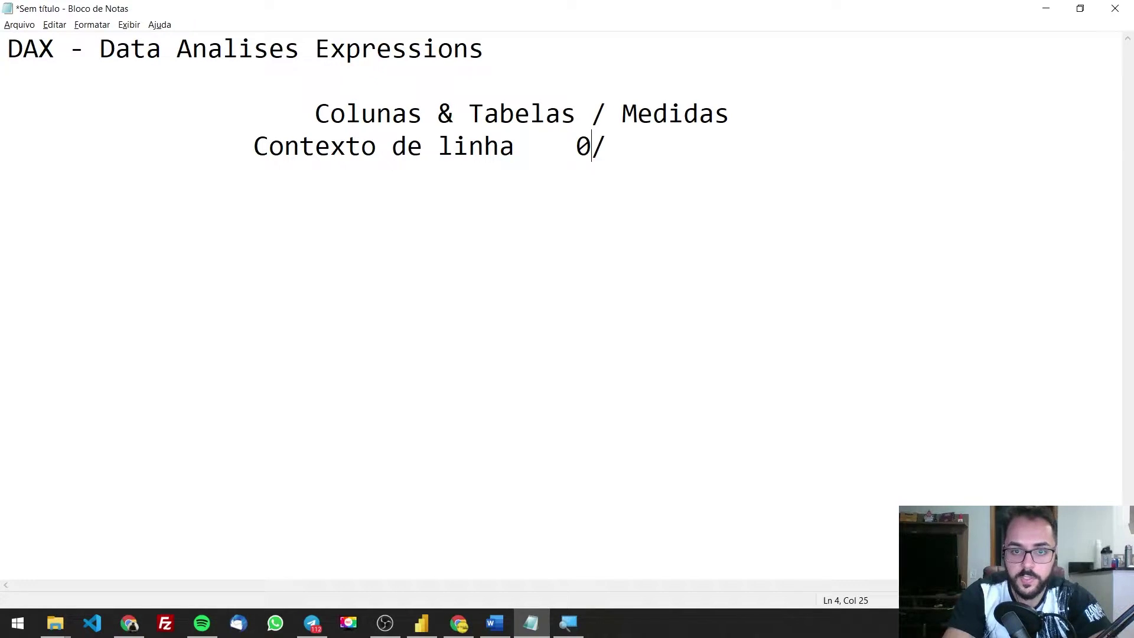
key("BackSpace")
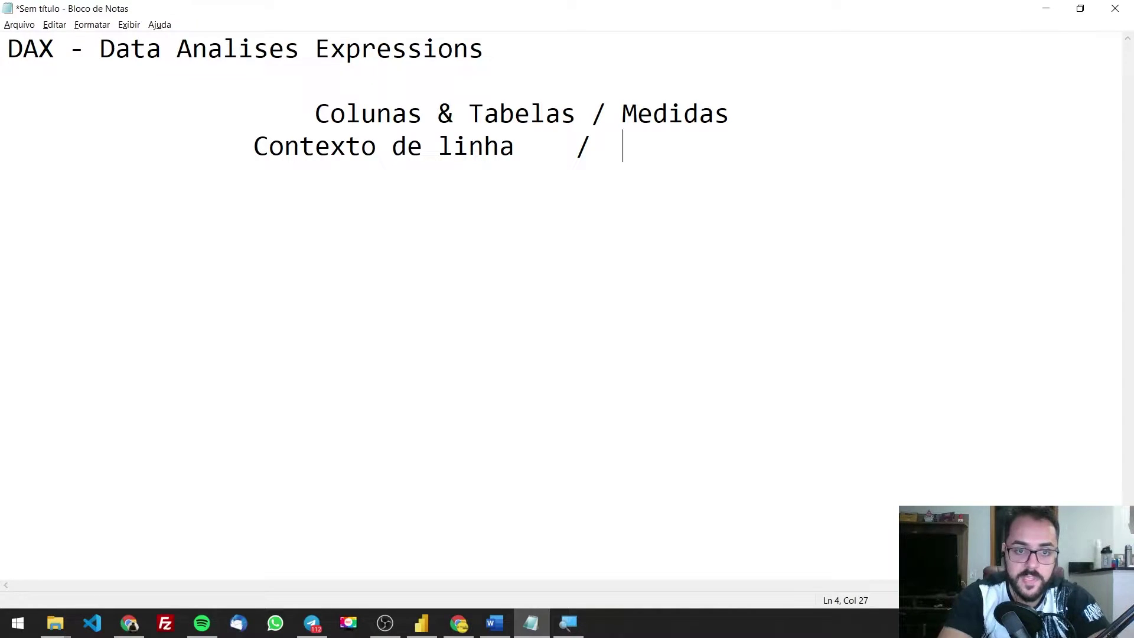
type("Contexto de ")
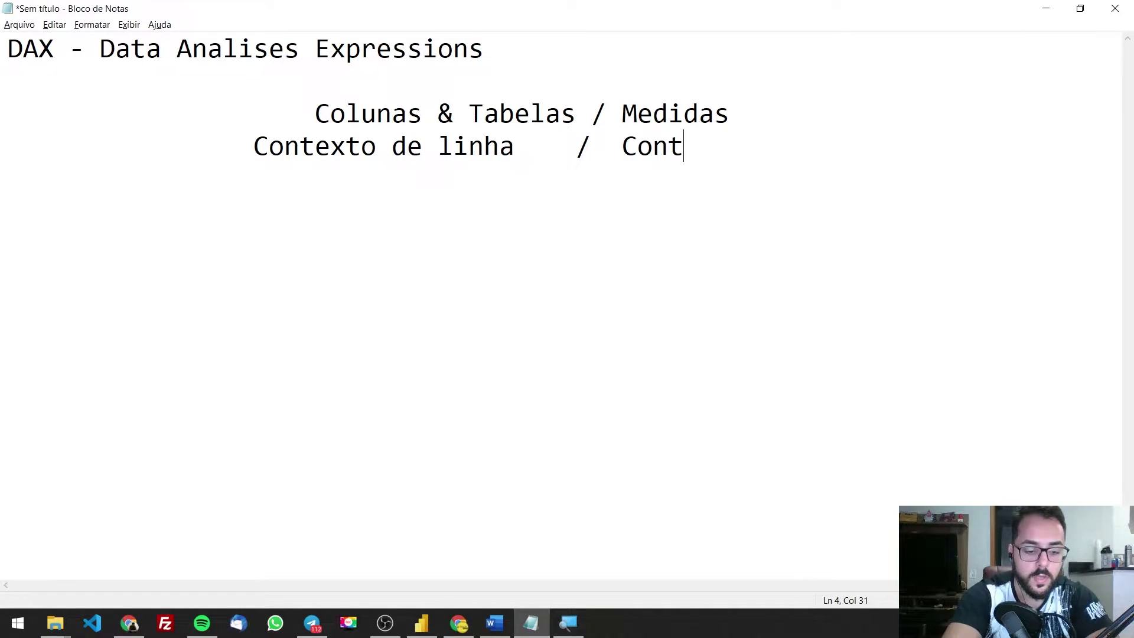
type("F")
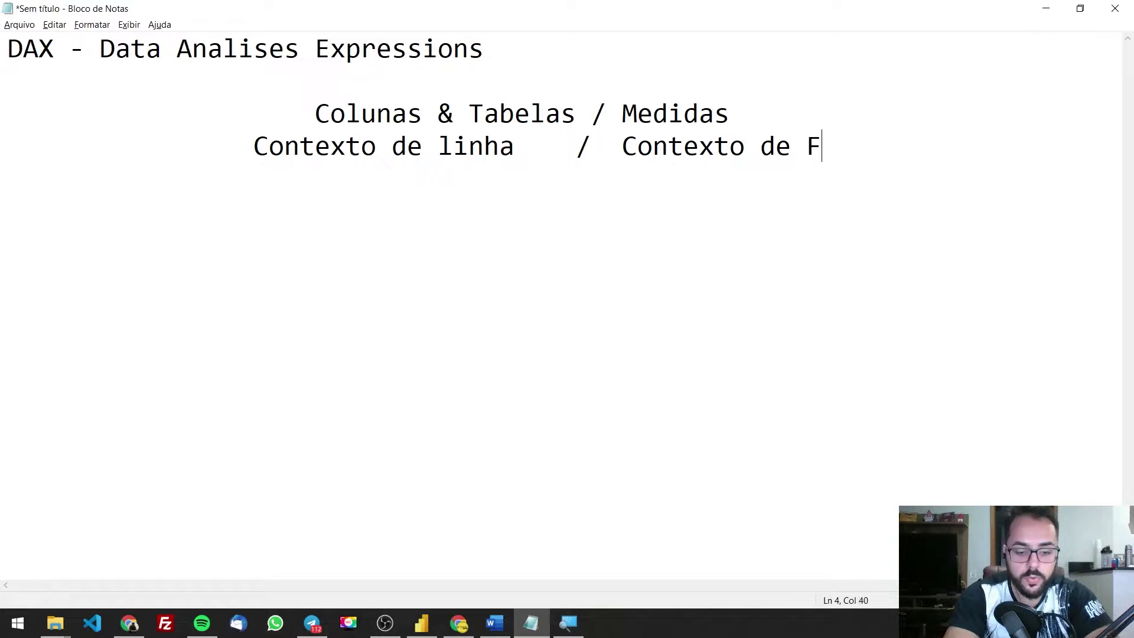
type("iltro")
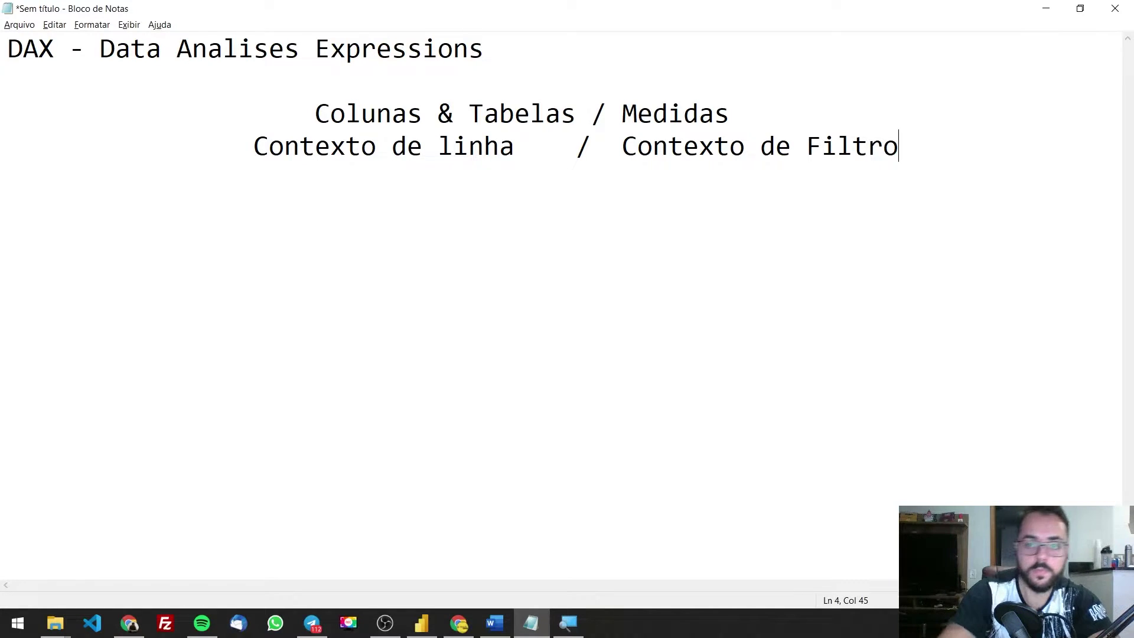
- Add a line reading "Local / Global" below, spaced so each word sits under its matching context
key("Return")
key("Tab")
key("Tab")
key("Tab")
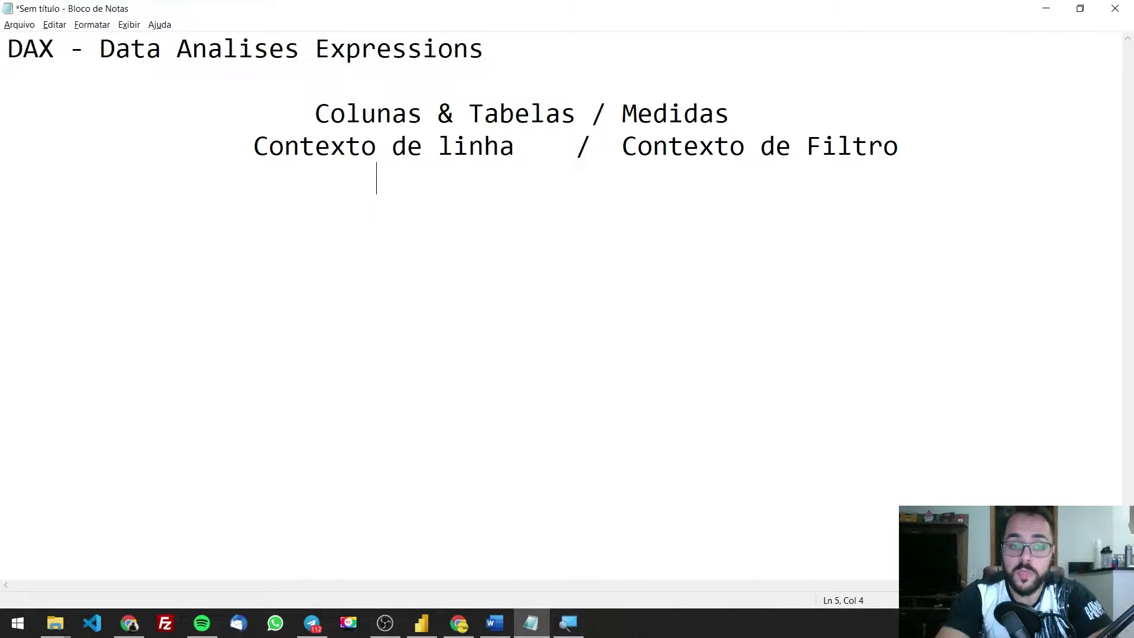
type("Local")
key("Tab")
key("Tab")
key("BackSpace")
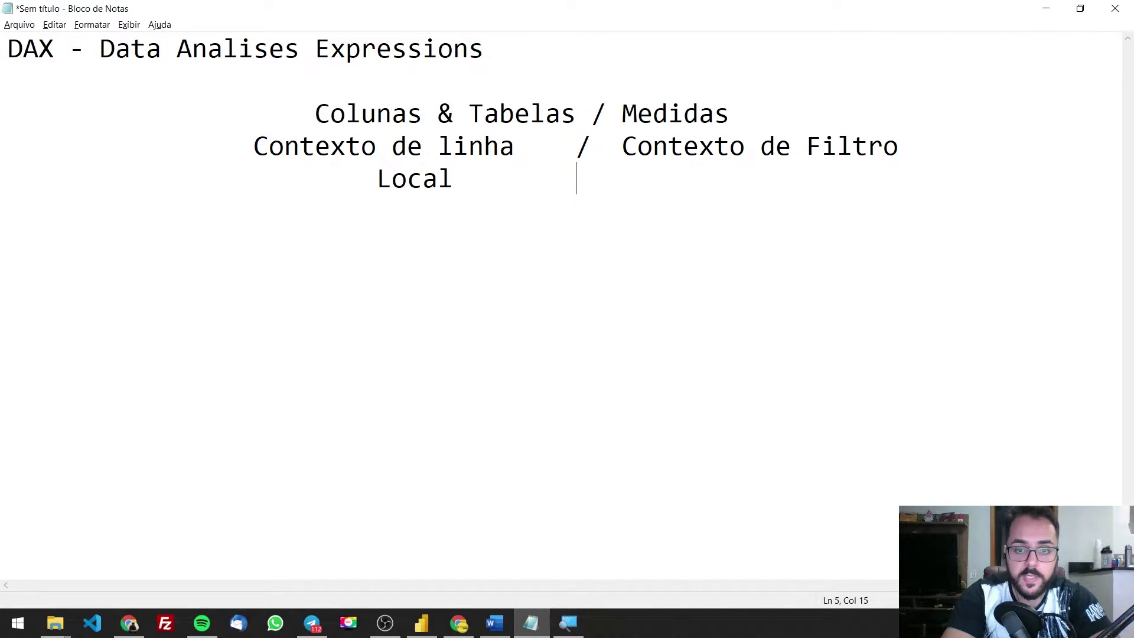
type("/")
key("BackSpace")
key("BackSpace")
type("/   ")
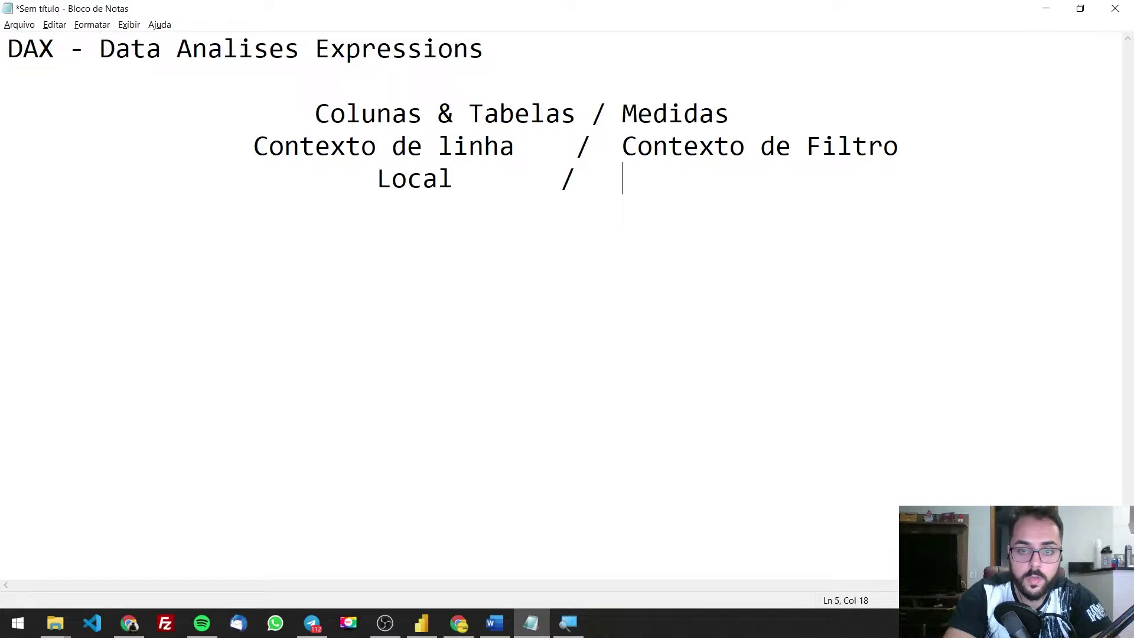
type("Global")
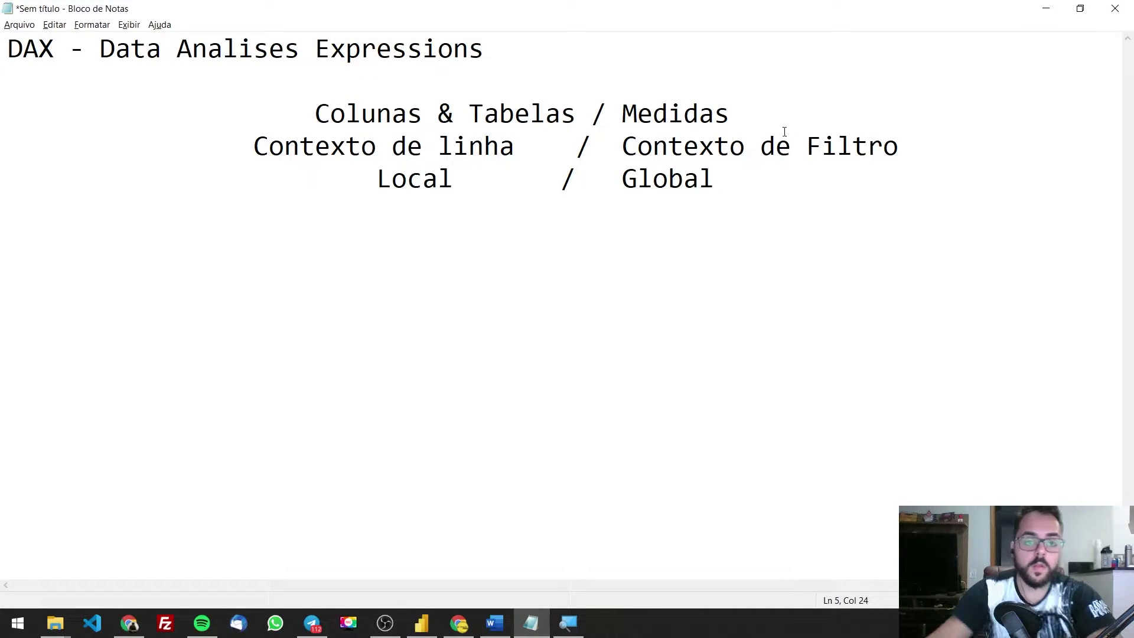
- Highlight "Contexto de linha", "Local" and "Global" in turn to compare the two contexts
left_click_drag(515, 146, 255, 143)
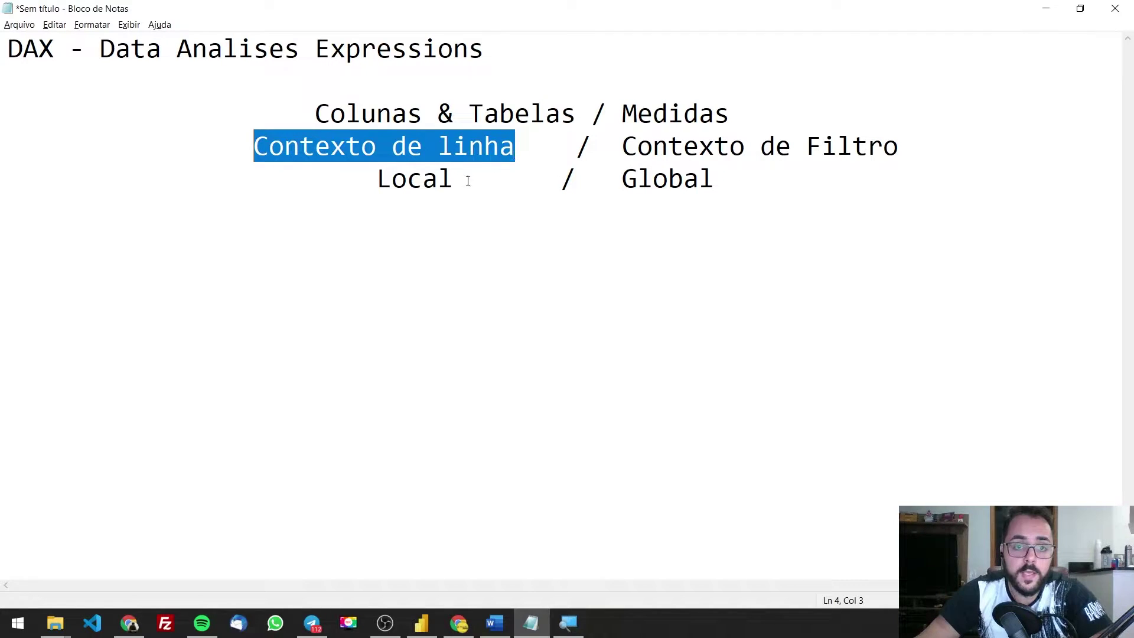
double_click(396, 180)
left_click(404, 180)
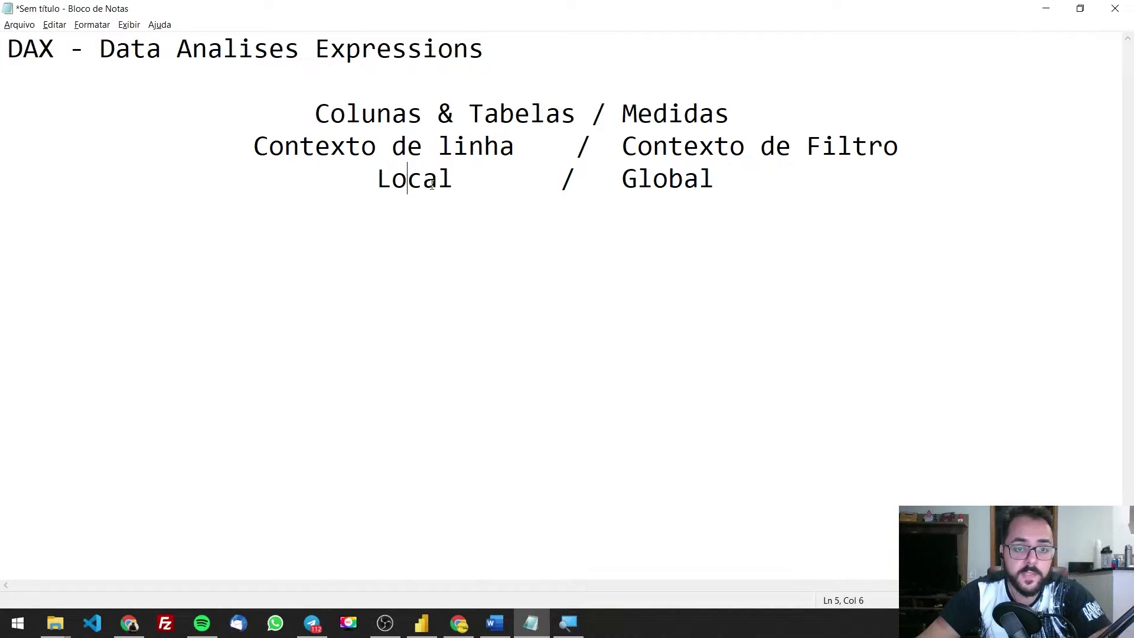
left_click_drag(453, 180, 372, 180)
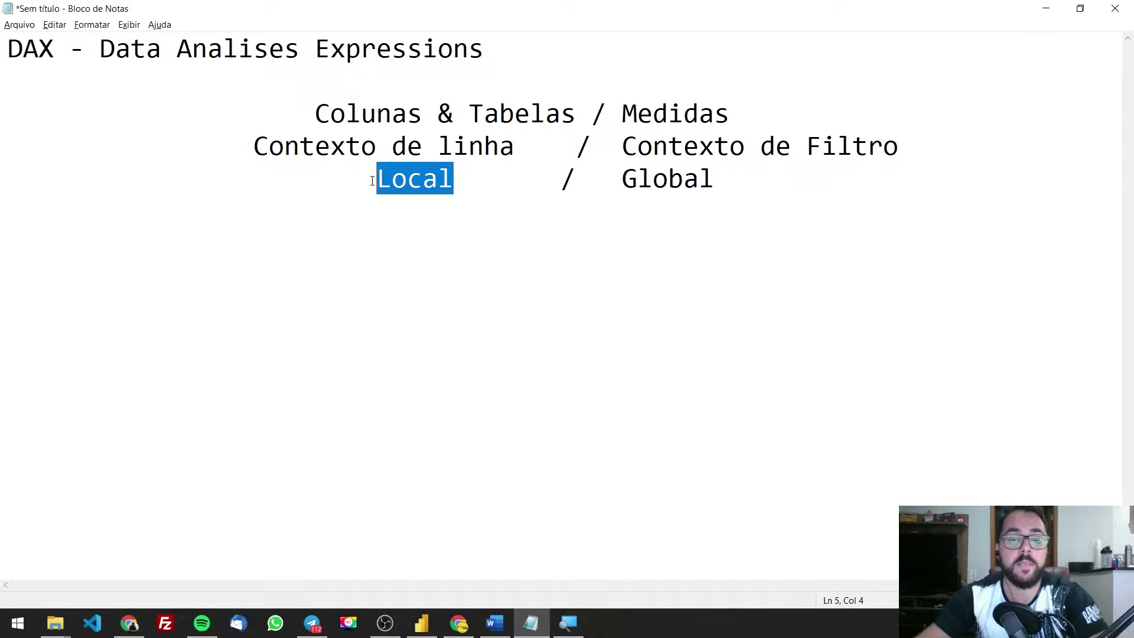
left_click(430, 185)
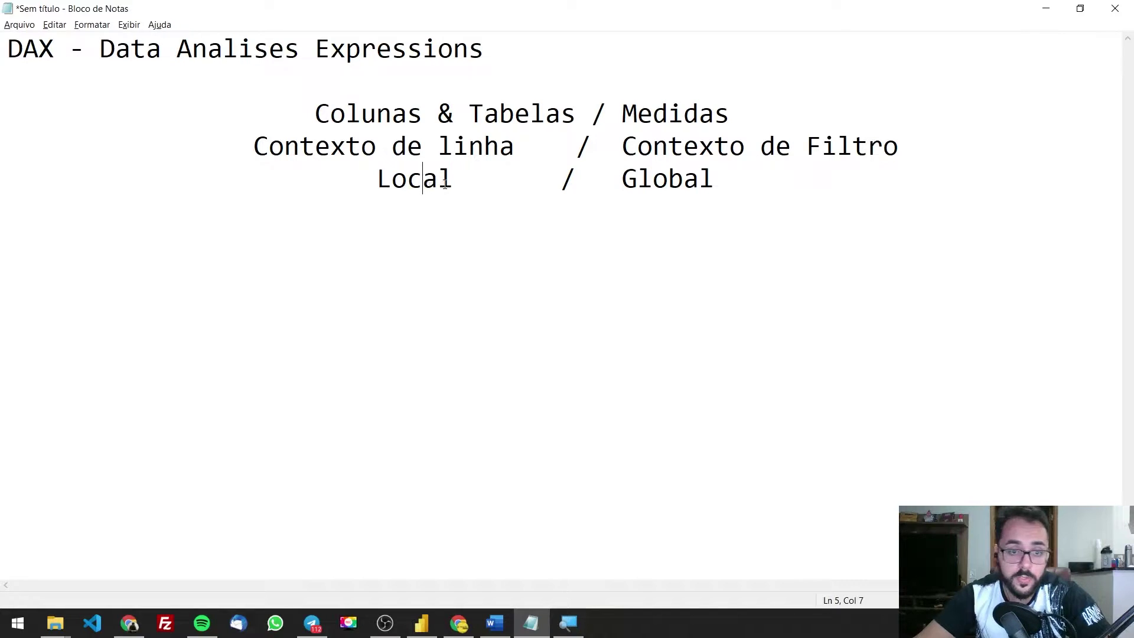
left_click_drag(454, 182, 377, 178)
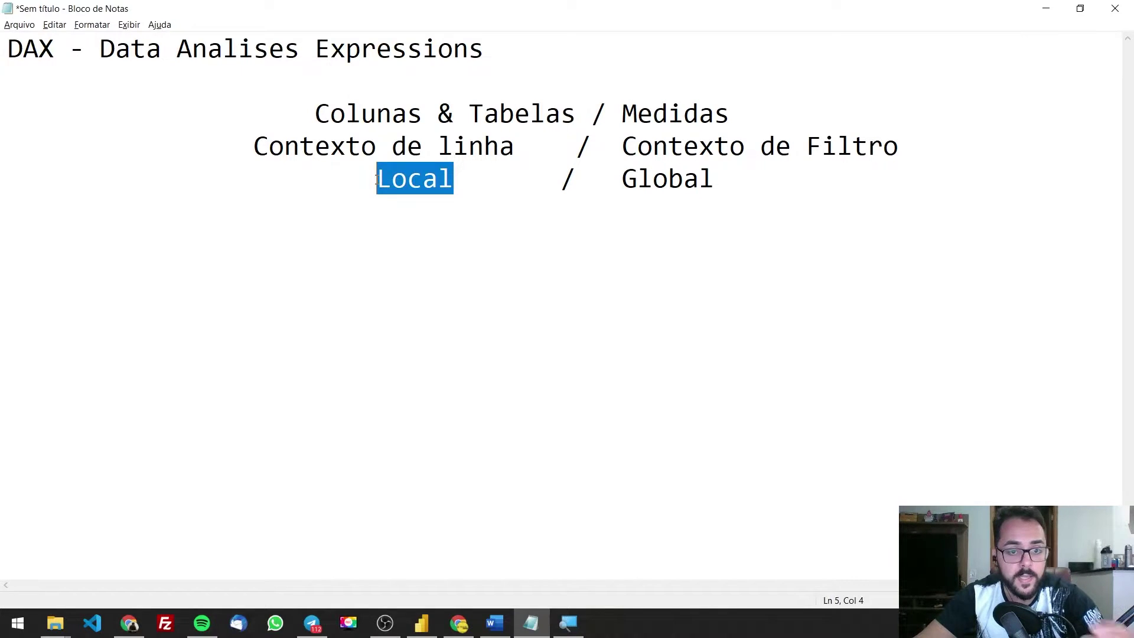
left_click_drag(608, 178, 715, 183)
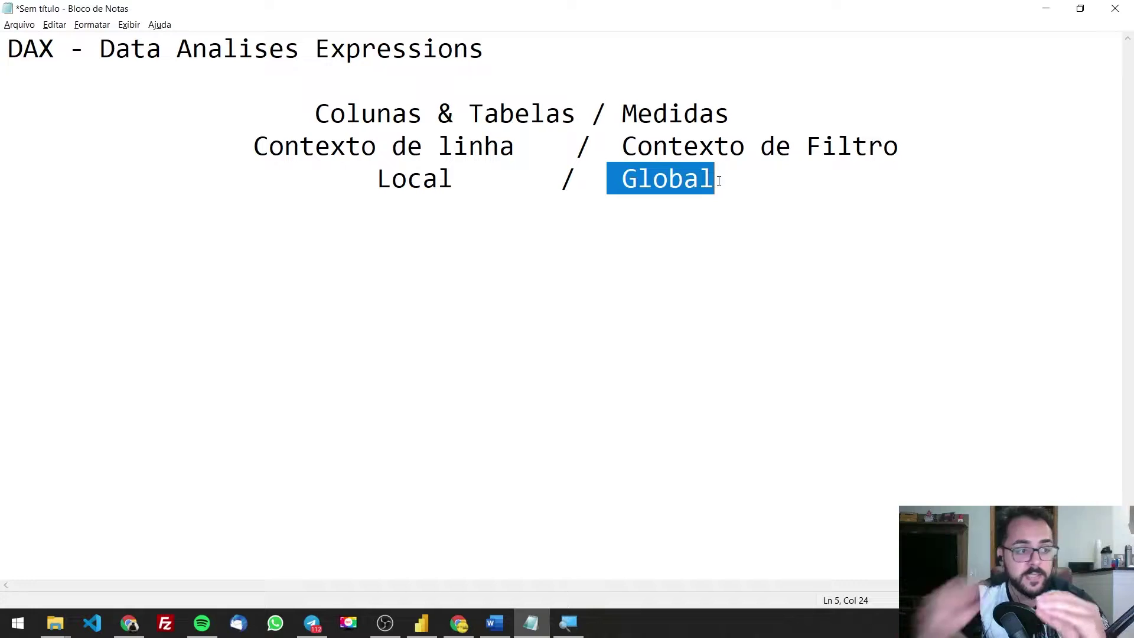
left_click(716, 180)
double_click(714, 181)
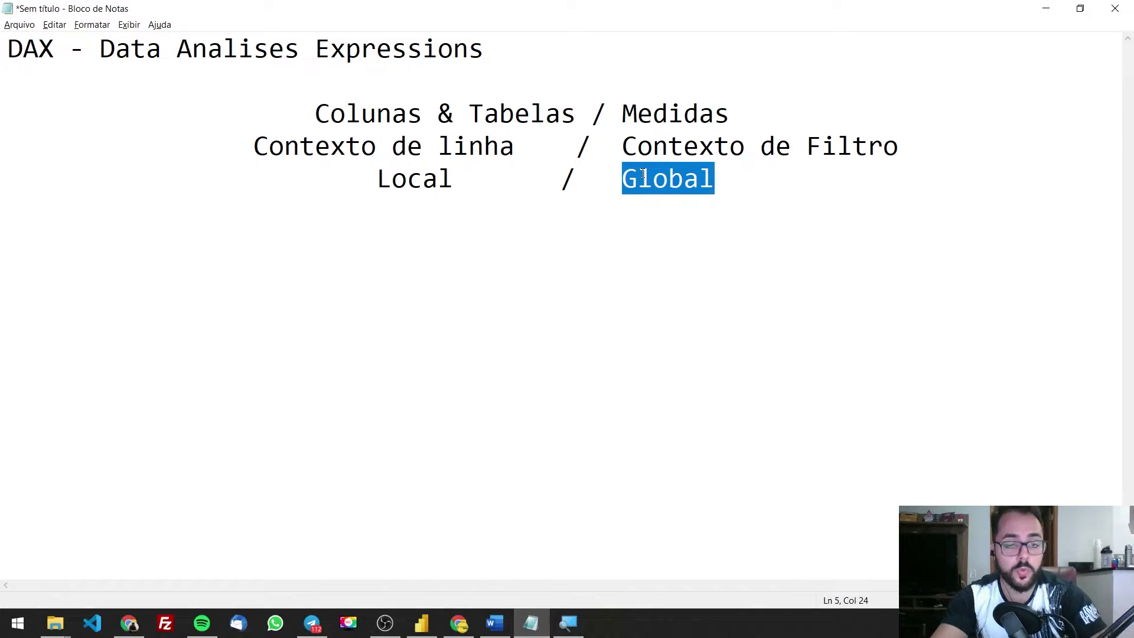
- Insert a blank line between "Colunas & Tabelas / Medidas" and the line with the two contexts
left_click(770, 119)
key("Return")
left_click(638, 355)
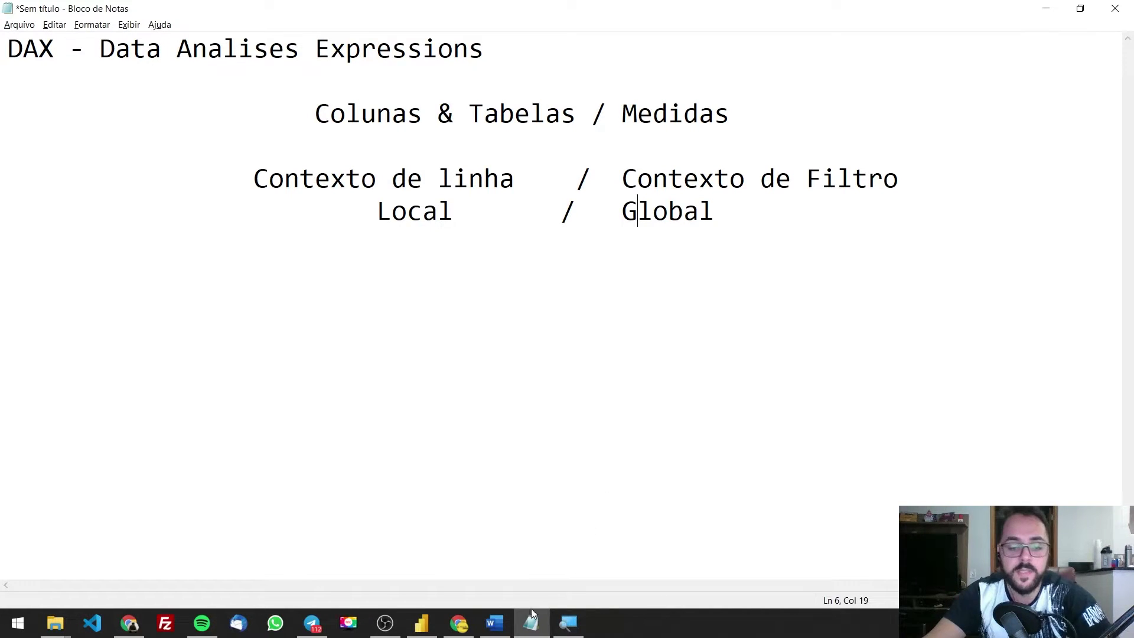
left_click(422, 623)
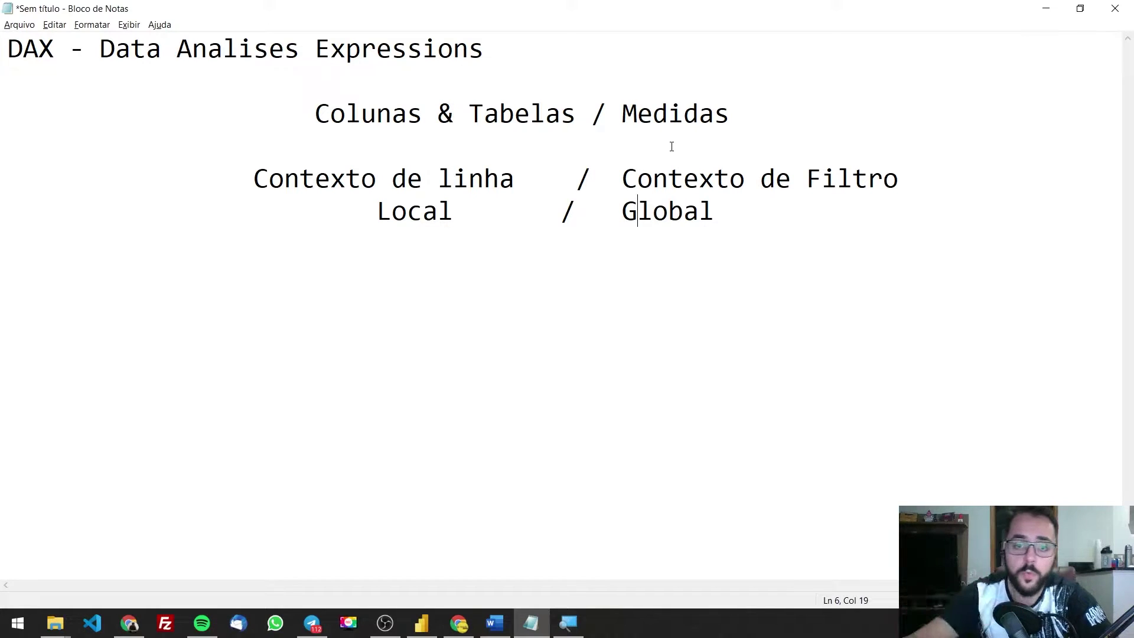
- Switch to Power BI Desktop, dismiss the start screen and begin a manually entered table named "Dados Venda"
key("alt+Tab")
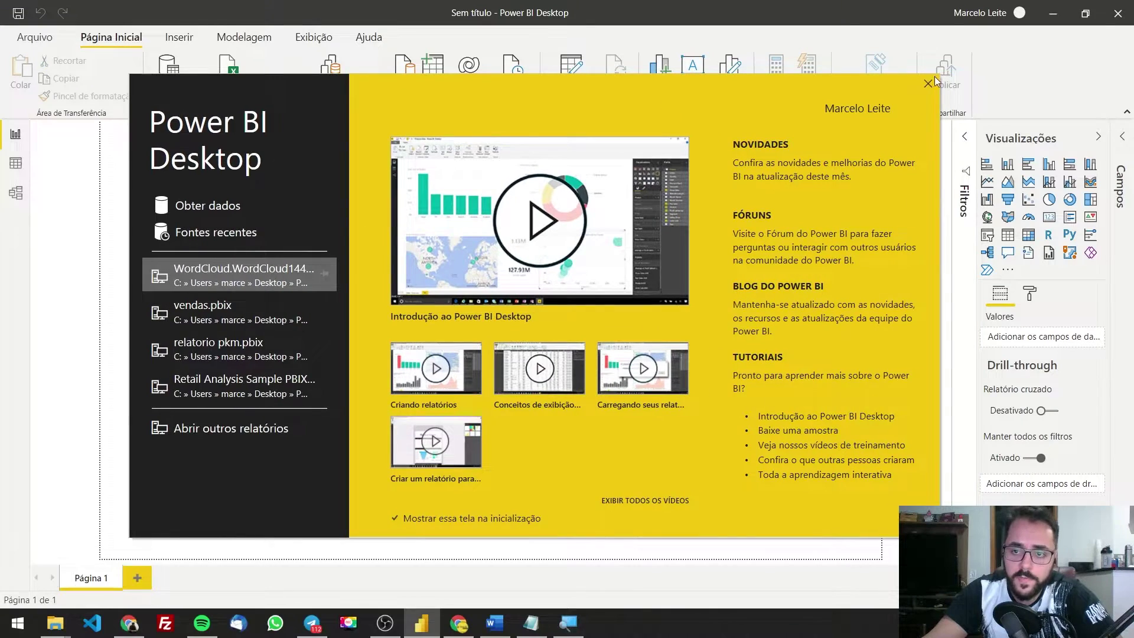
left_click(928, 82)
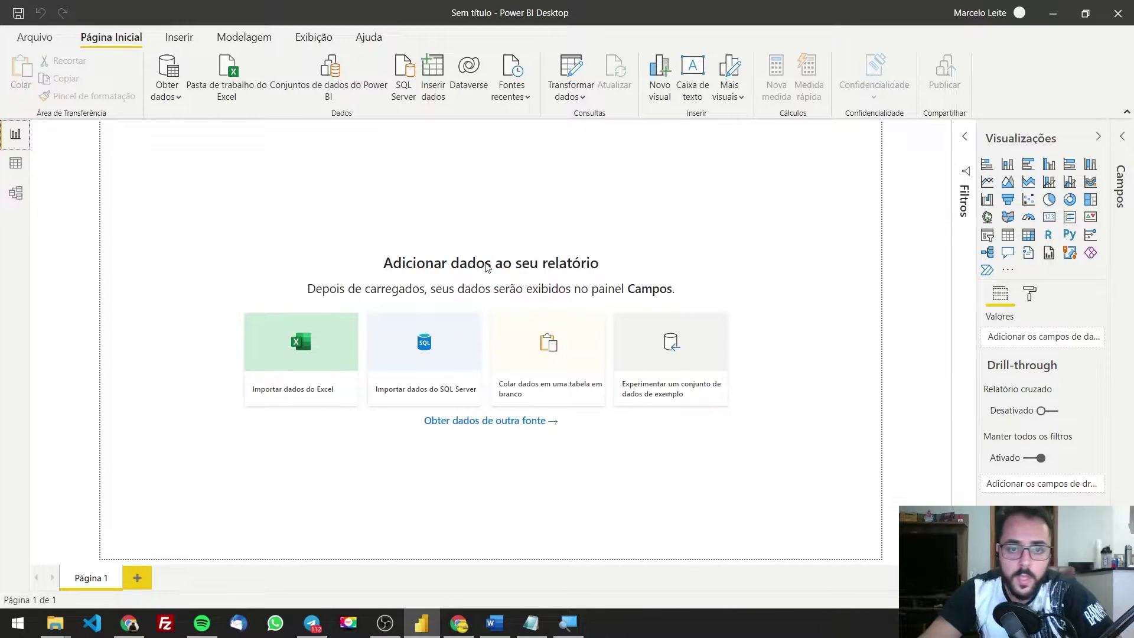
left_click(441, 66)
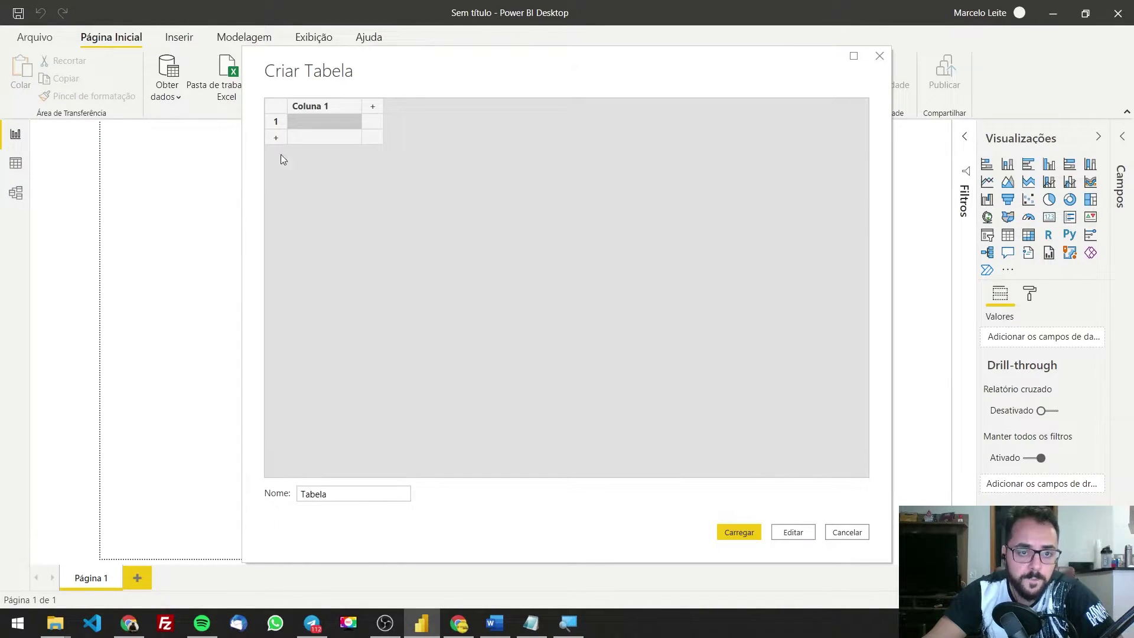
double_click(332, 492)
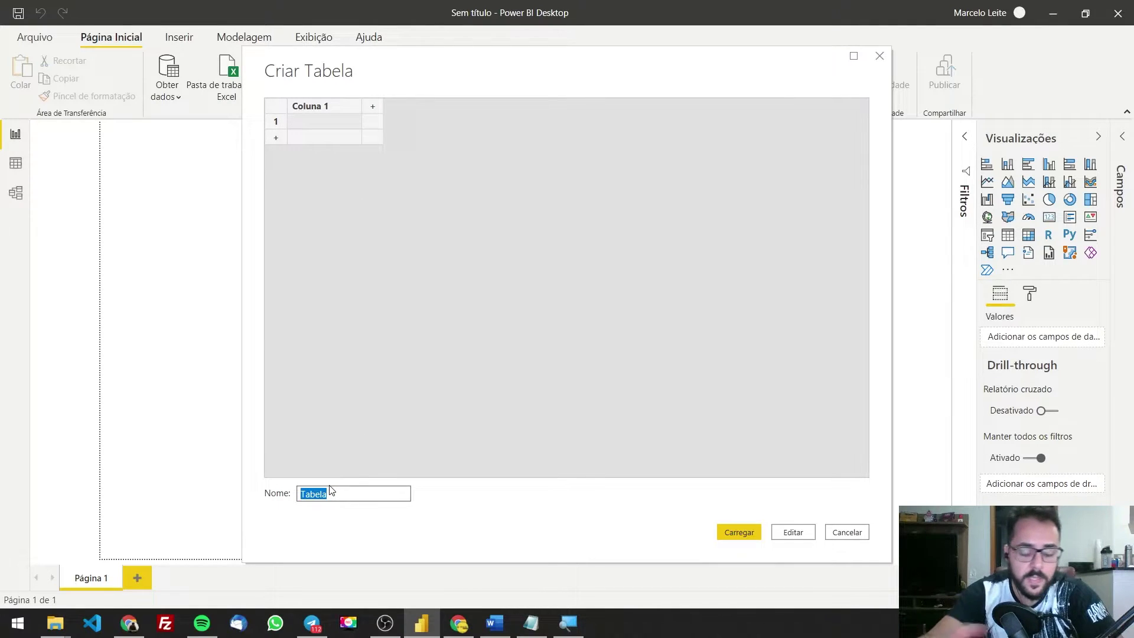
type("Dados")
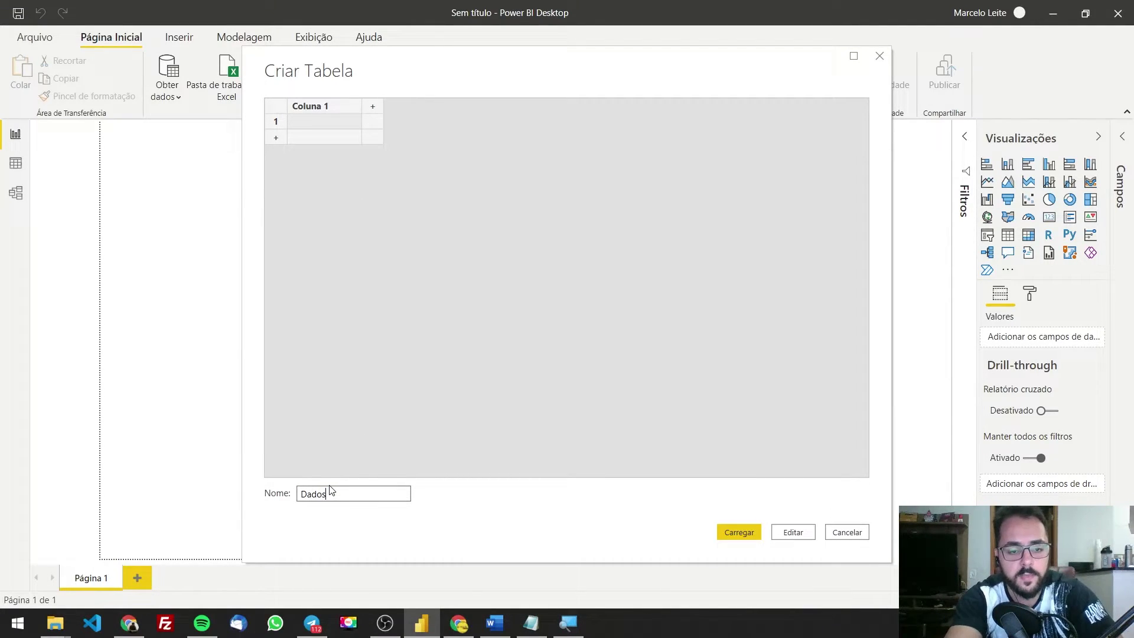
type(" venda")
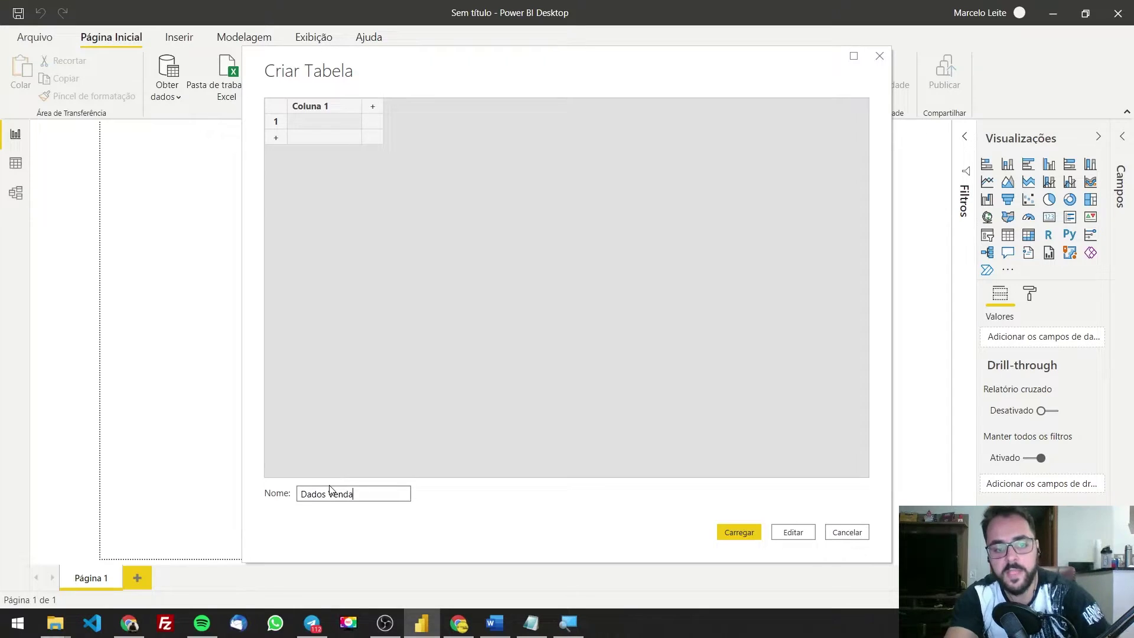
- Name the table's first column "Produto" and add a second column
double_click(323, 107)
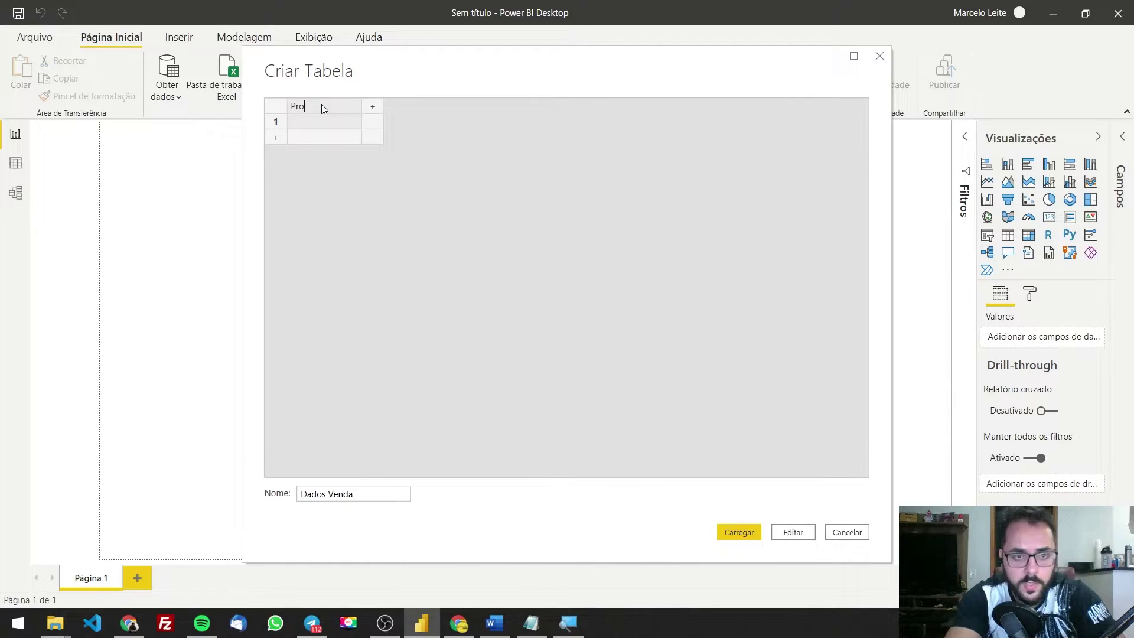
type("Produto")
key("Tab")
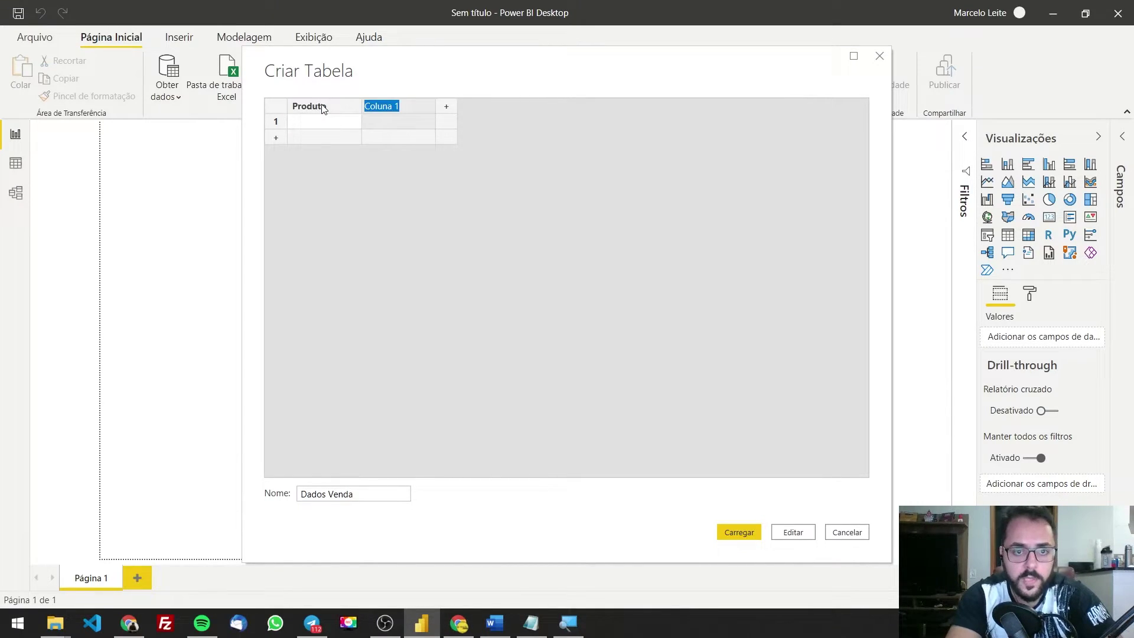
type("Valo")
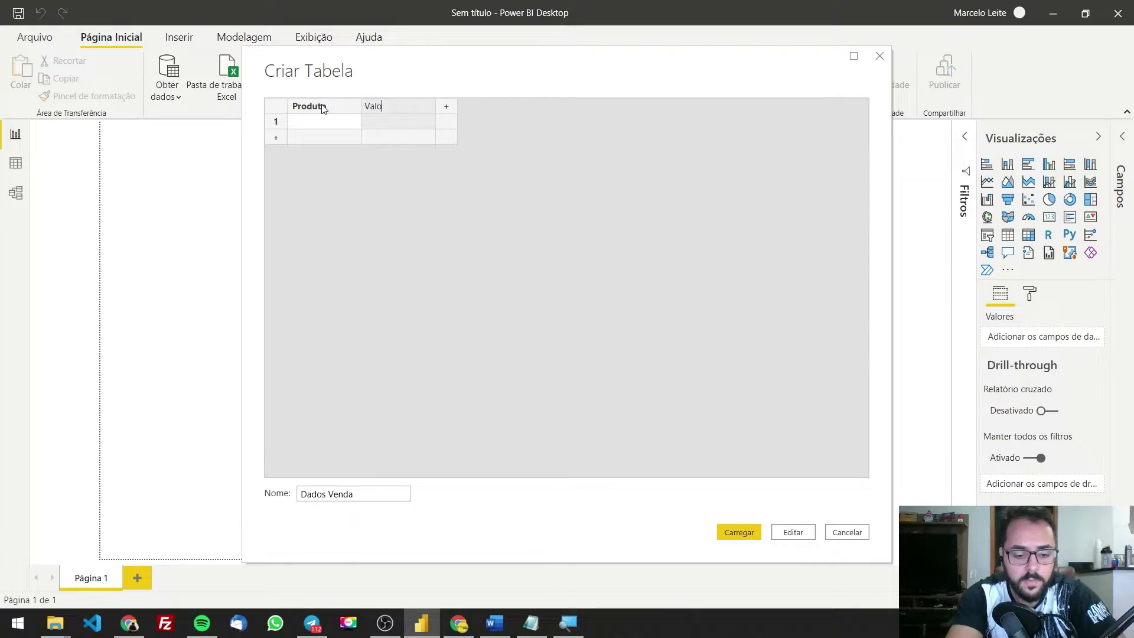
type("r Venda")
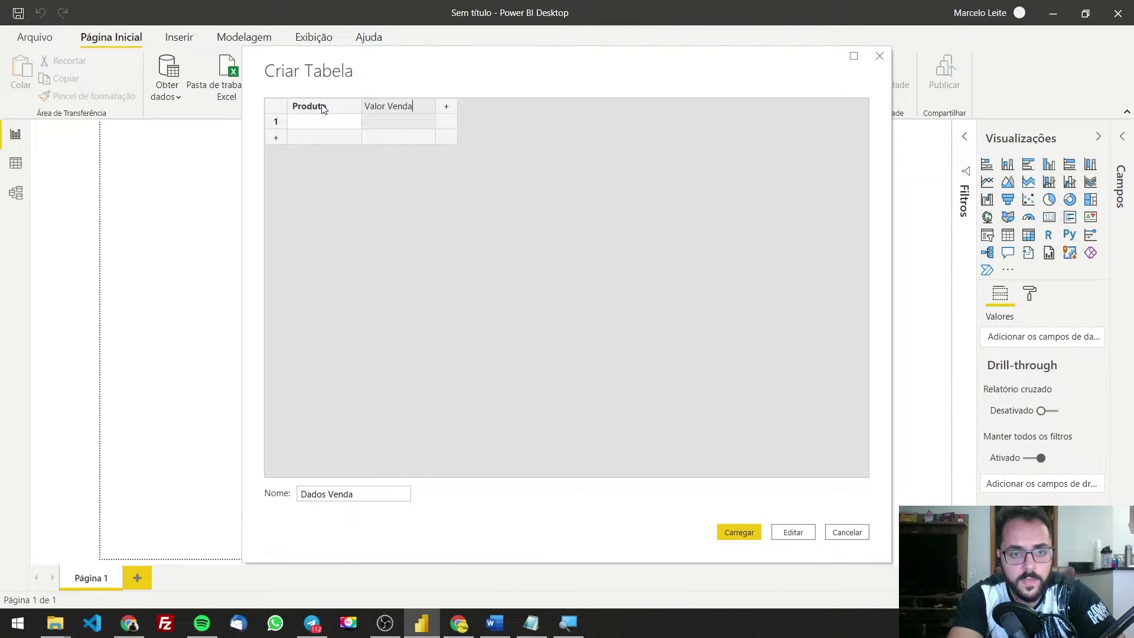
key("BackSpace")
key("BackSpace")
key("BackSpace")
key("BackSpace")
key("BackSpace")
key("BackSpace")
key("BackSpace")
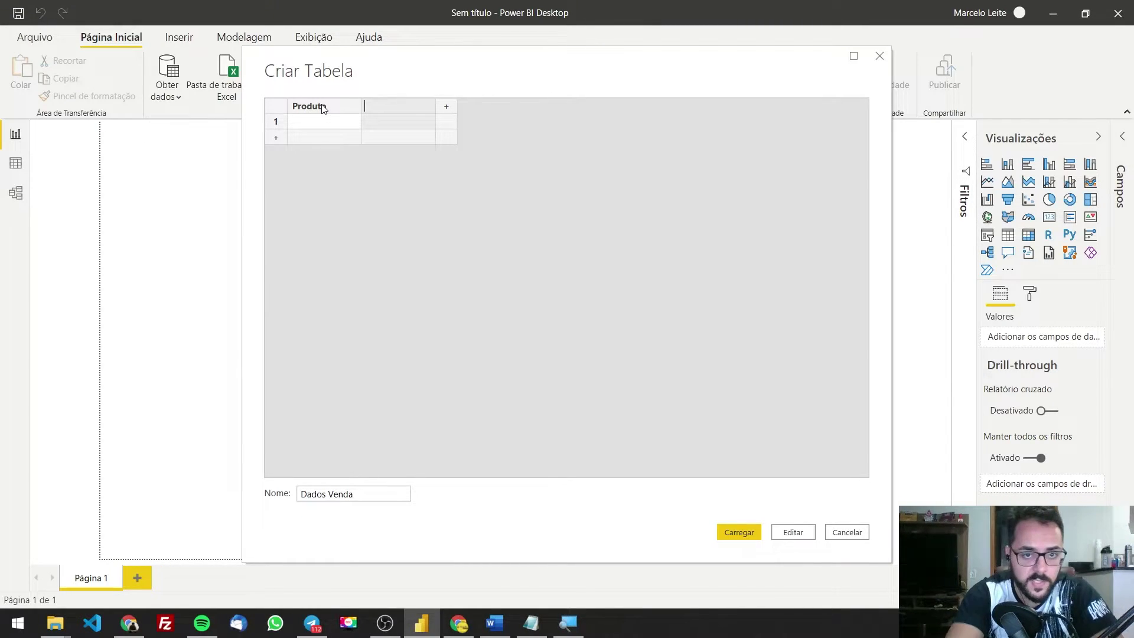
- Name the second column "Total Vendas" and add a third column named "Total Custo"
type("Total Vendas")
key("Tab")
type("Total Cus")
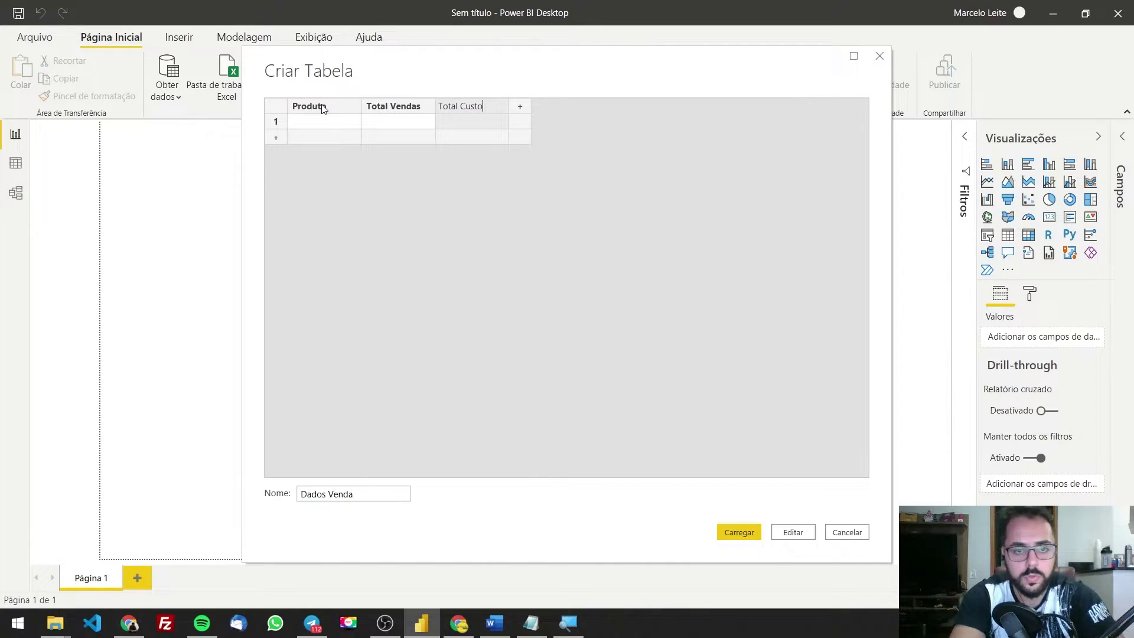
type("to")
key("Return")
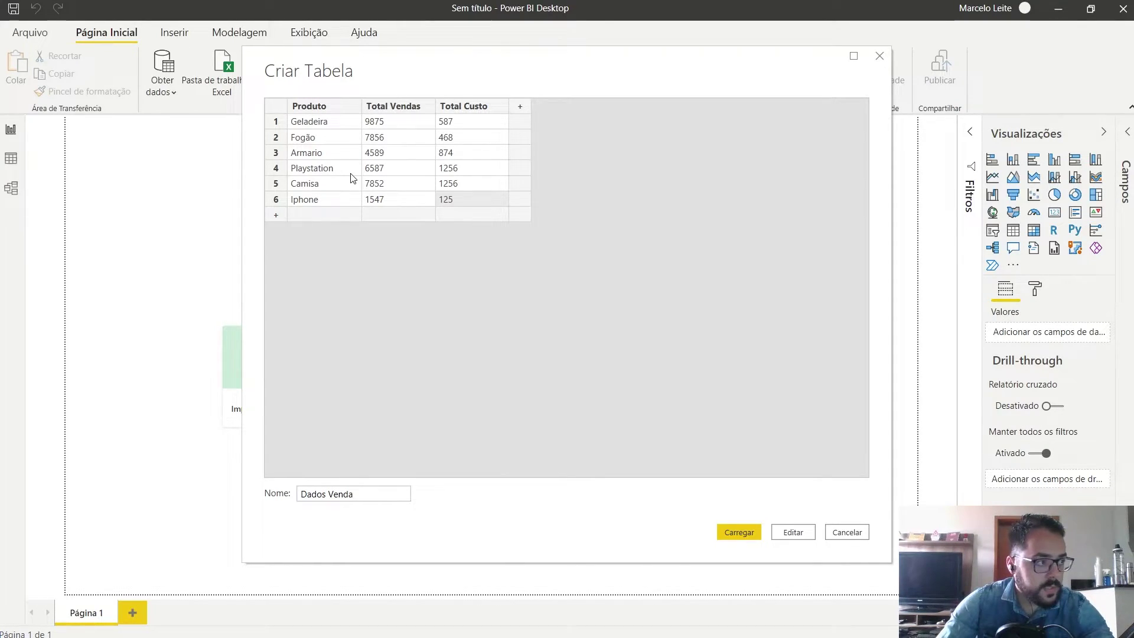
- Load the Dados Venda table into the model and display it in the data view
left_click(736, 530)
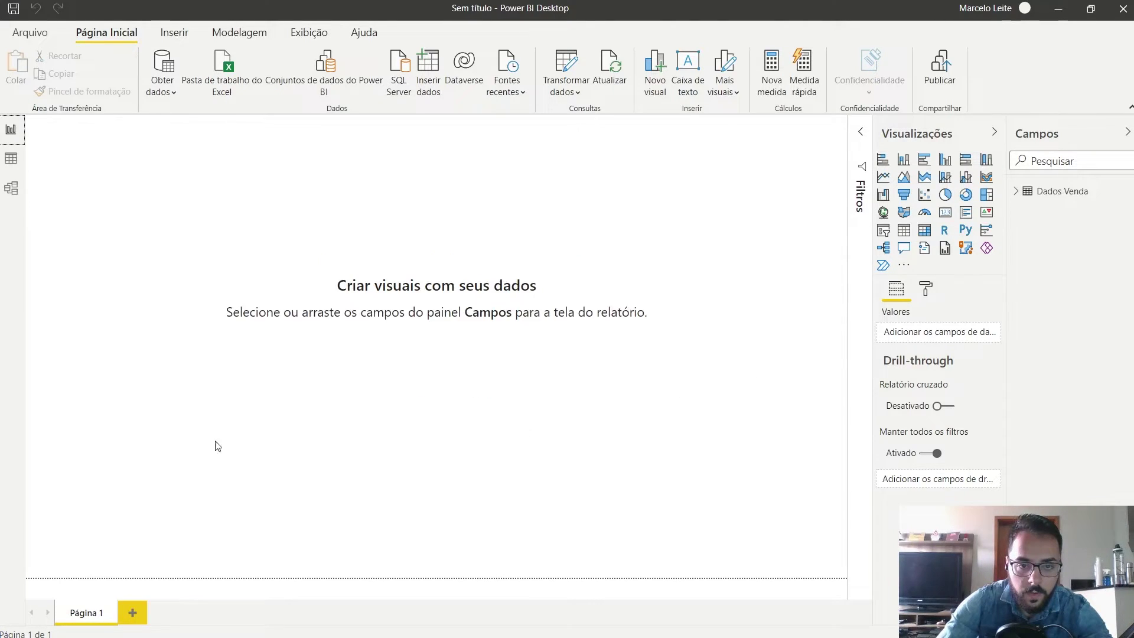
left_click(15, 165)
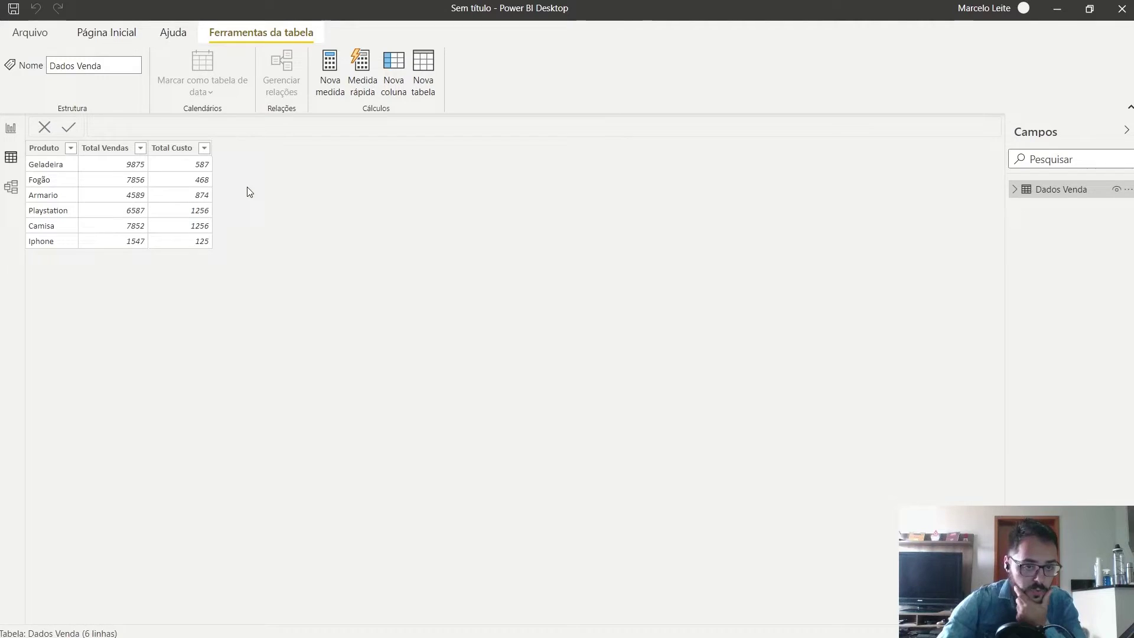
- Switch to the Notepad notes, highlight "Analises" and "Expressions" in the title, and return to the Dados Venda table in Power BI
key("alt+Tab")
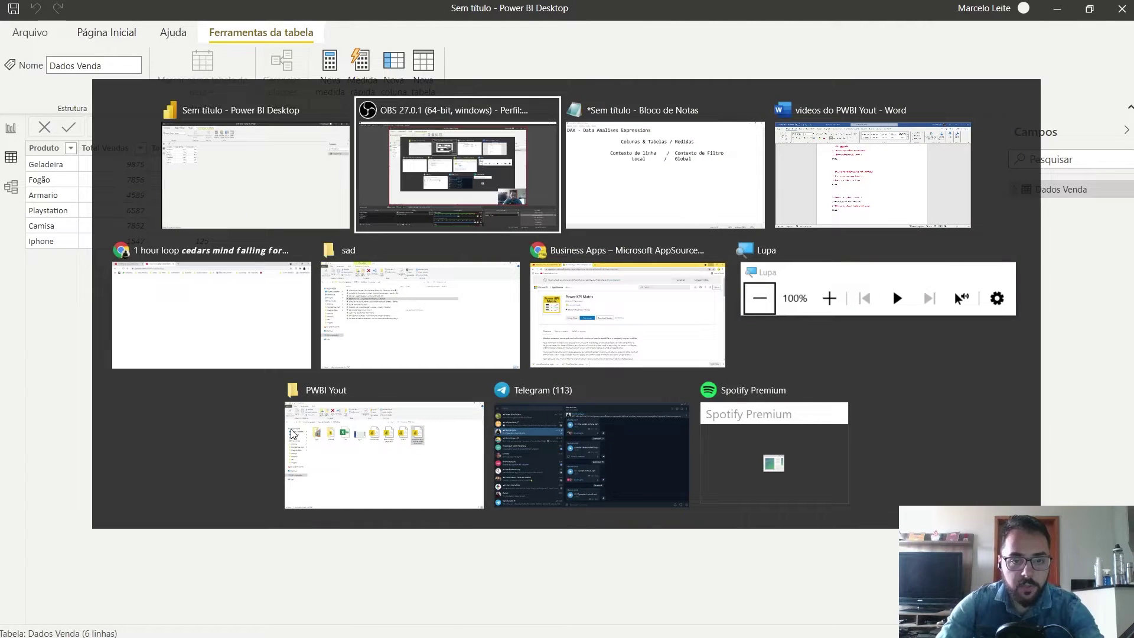
key("alt+Tab")
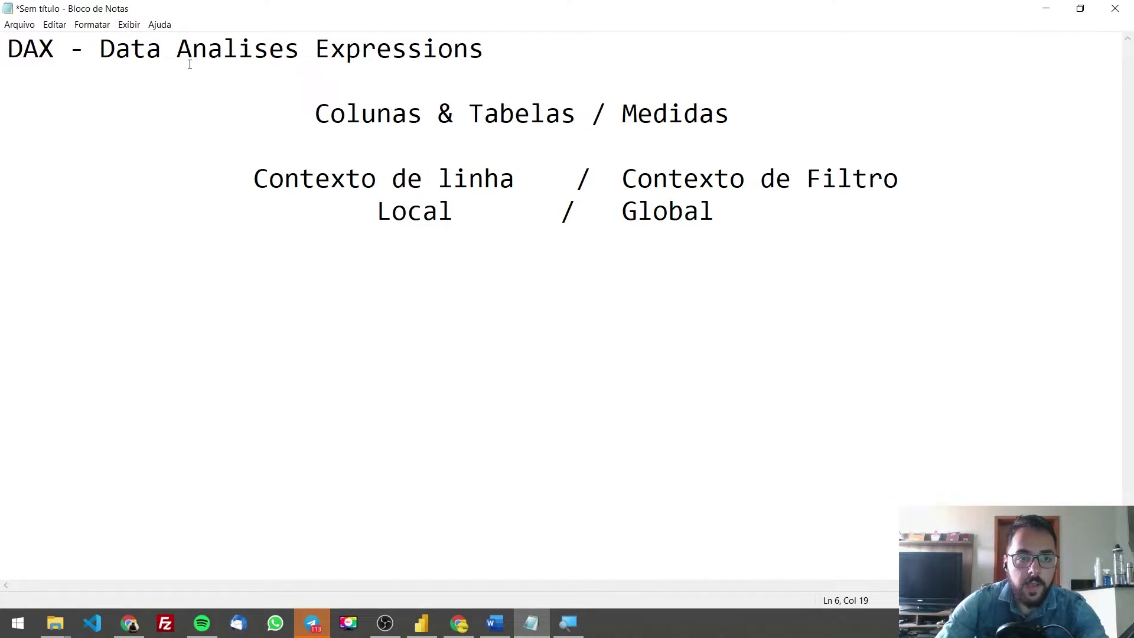
double_click(225, 47)
double_click(394, 43)
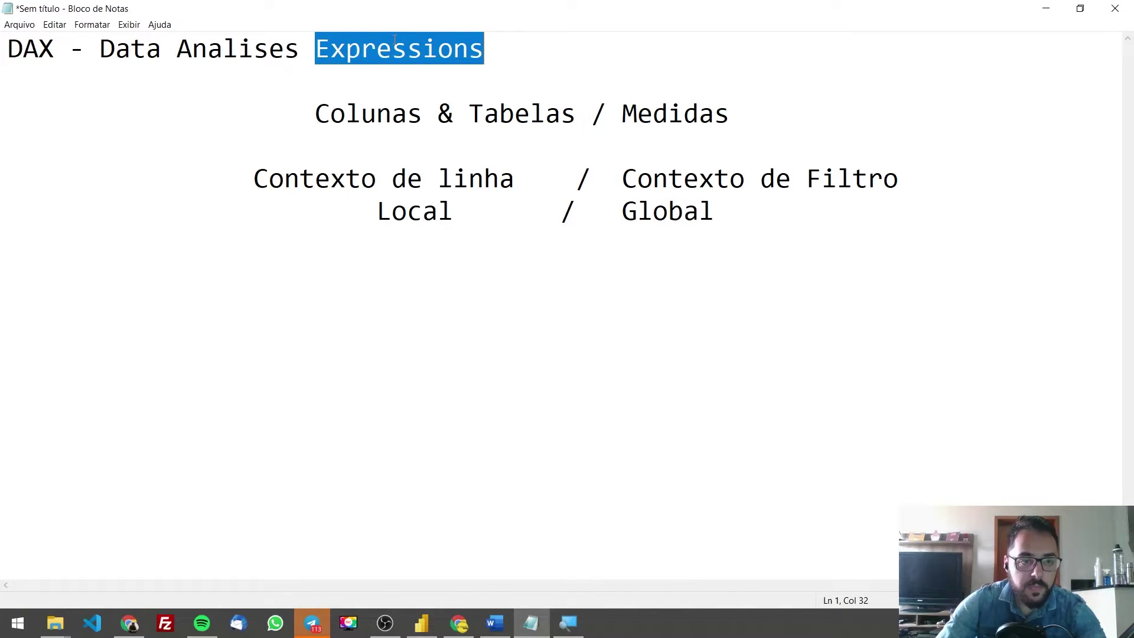
key("alt+Tab")
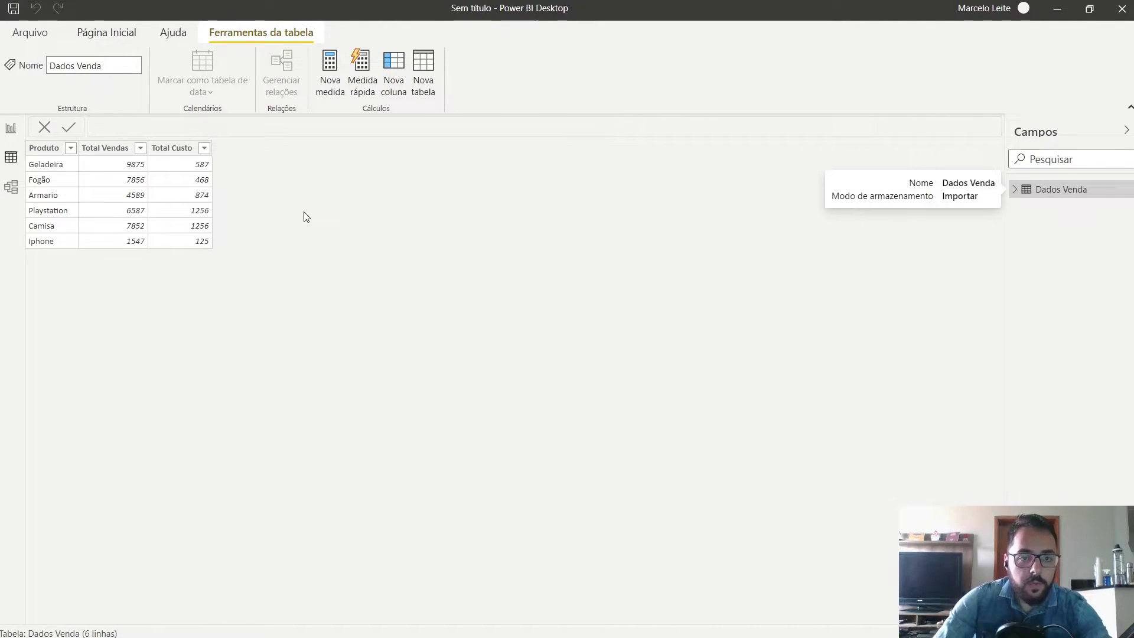
- Compare the Notepad notes with the Power BI table, highlighting "Colunas & Tabelas" and the word "Tabelas" in the notes
key("alt+Tab")
left_click_drag(312, 114, 578, 116)
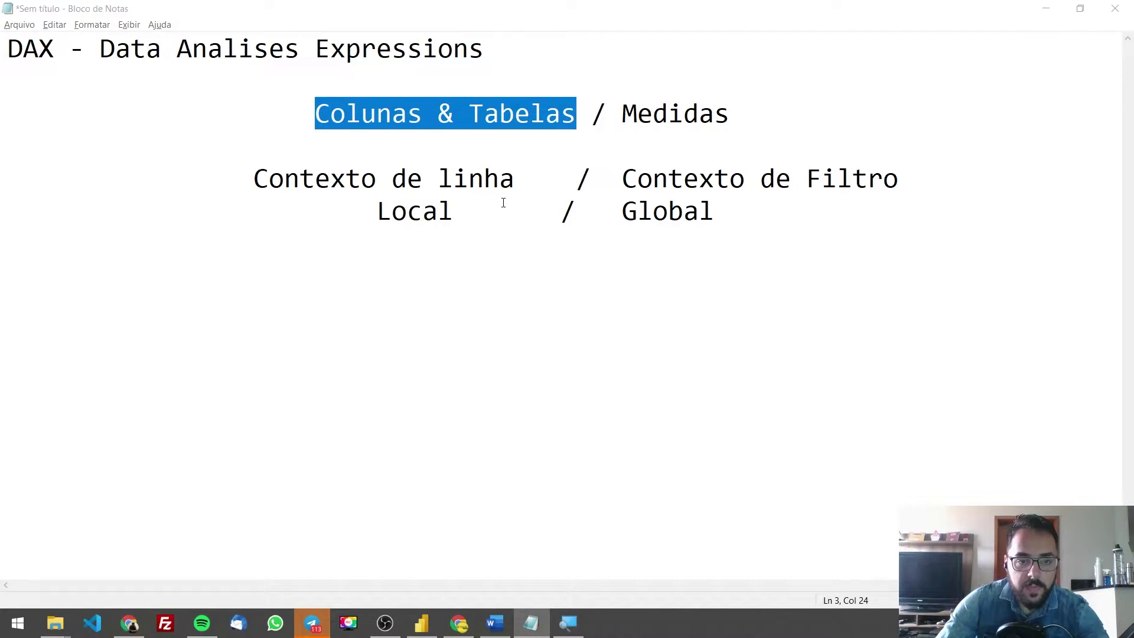
key("alt+Tab")
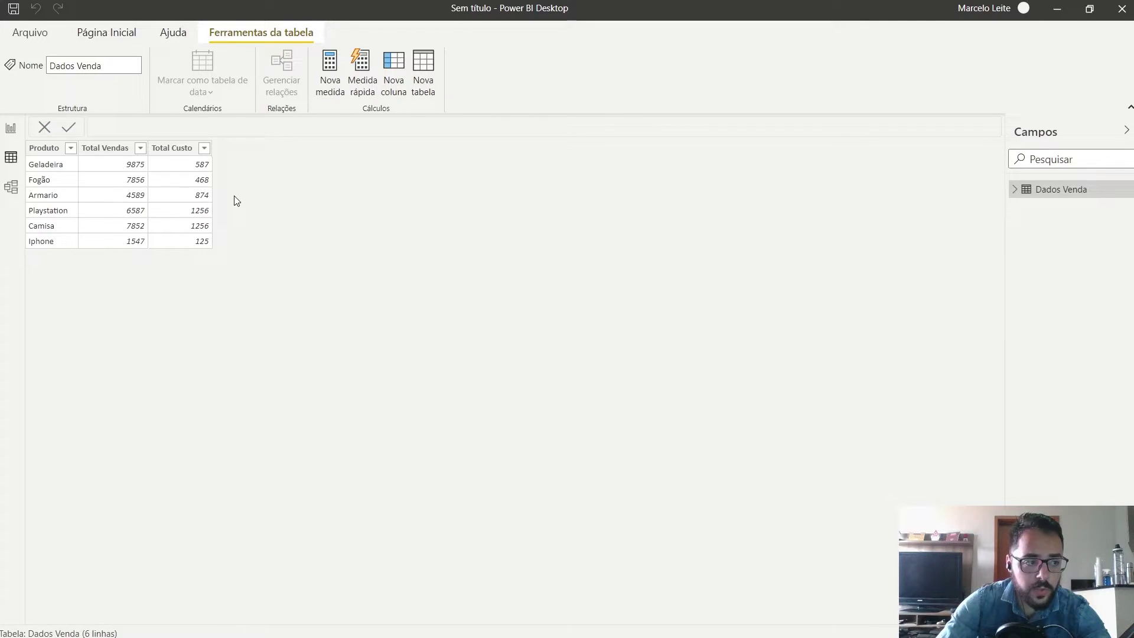
key("alt+Tab")
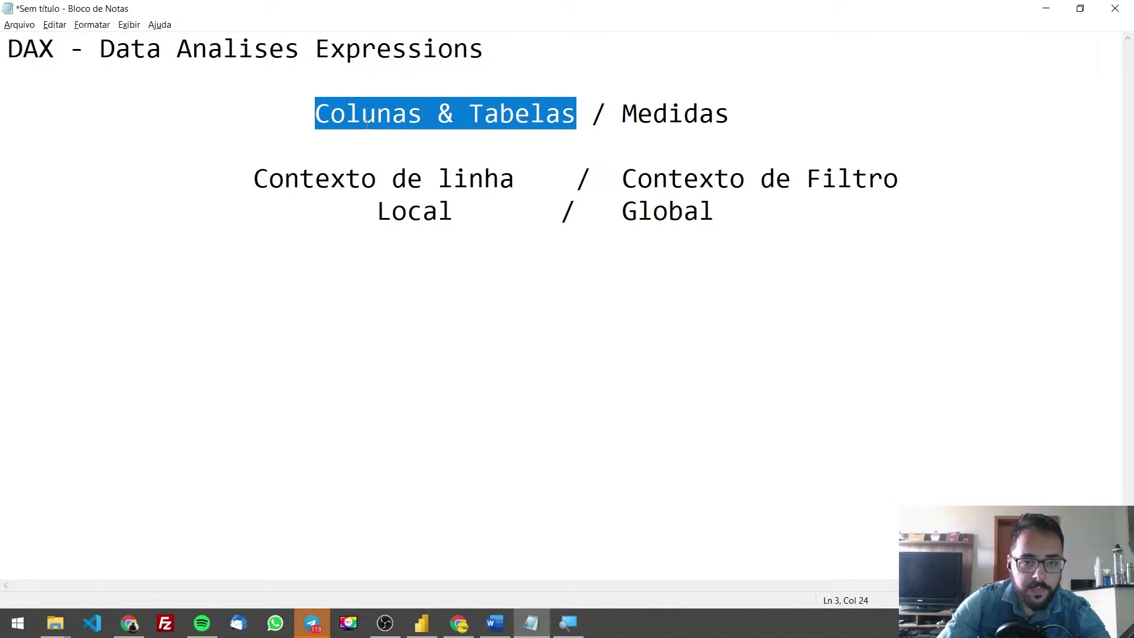
key("ctrl+shift+Left")
key("ctrl+shift+Left")
double_click(522, 109)
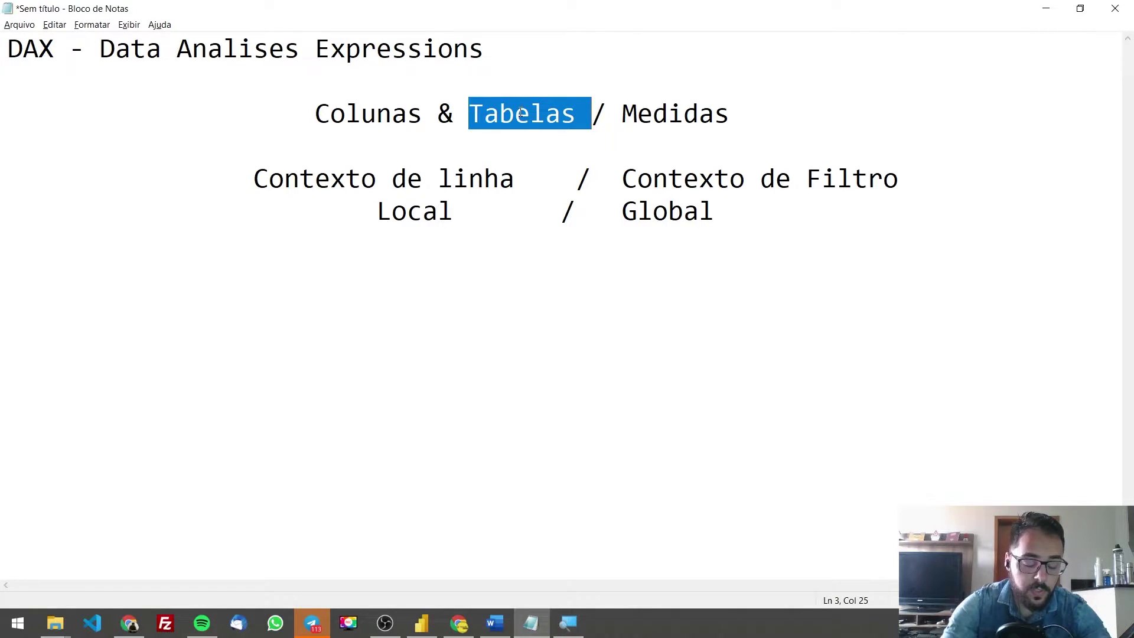
- Switch to Power BI and add a calculated column named "Margem Vendas" to the Dados Venda table
key("alt+Tab")
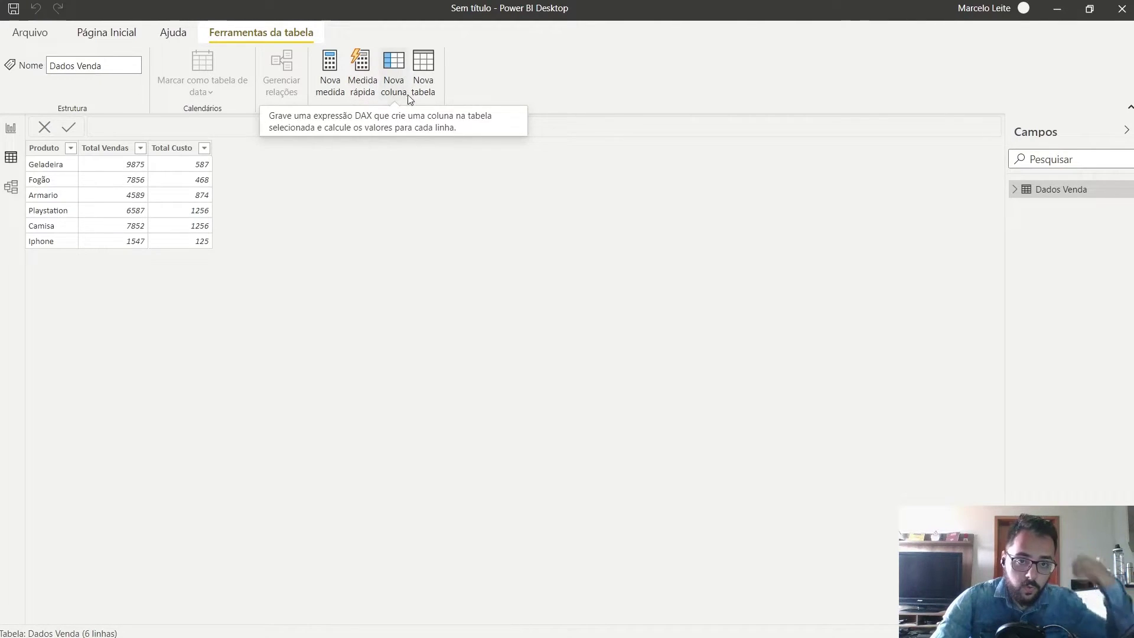
left_click(392, 64)
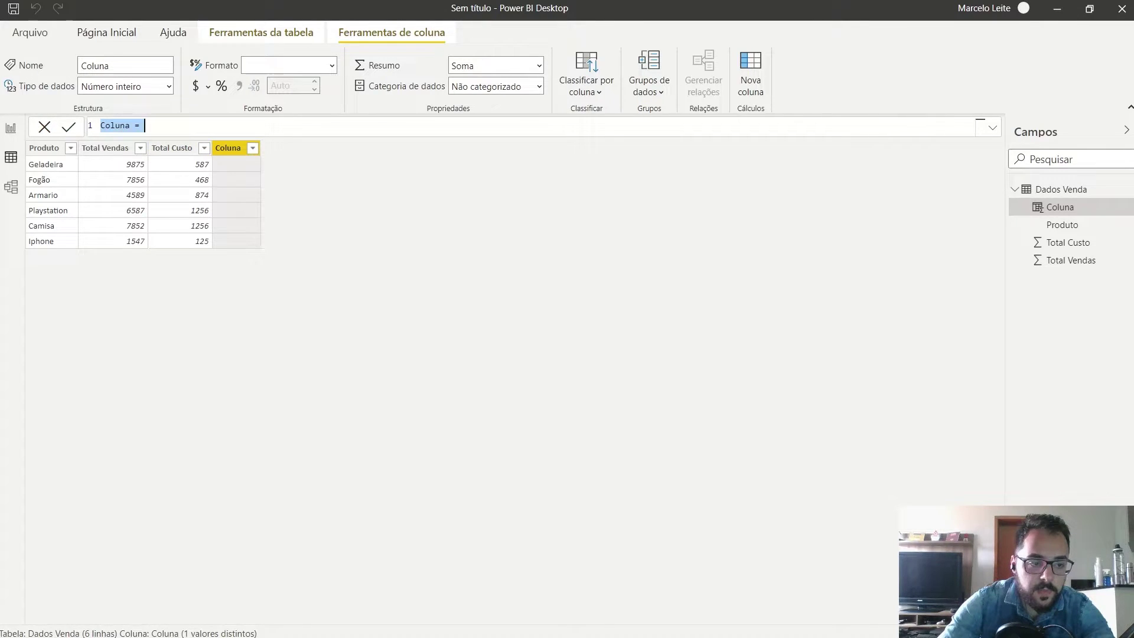
left_click(117, 478)
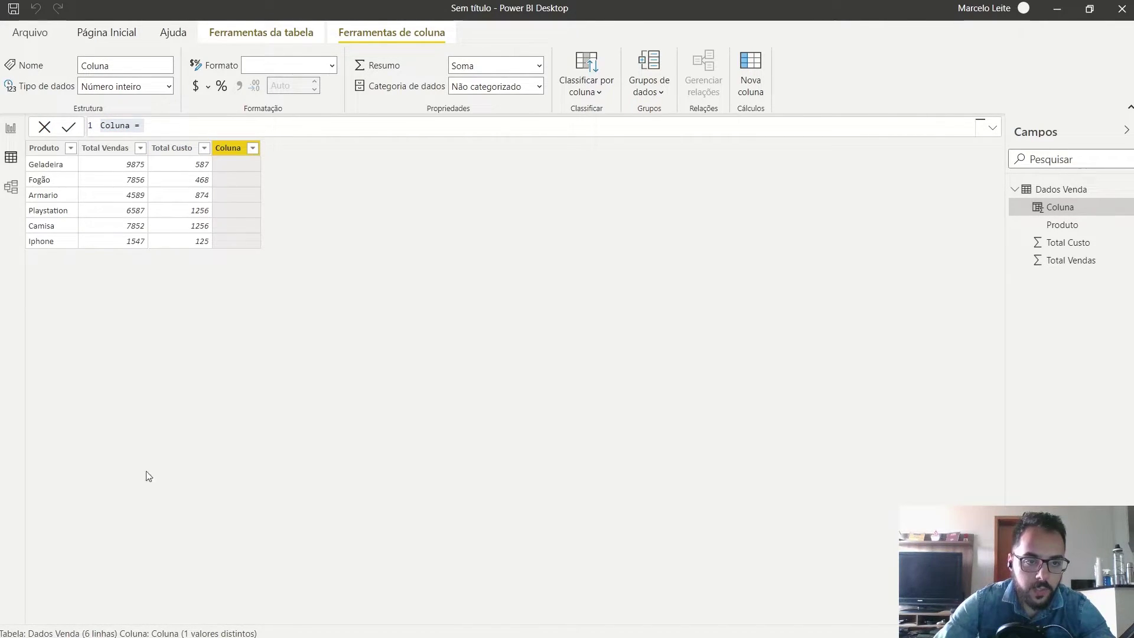
double_click(121, 126)
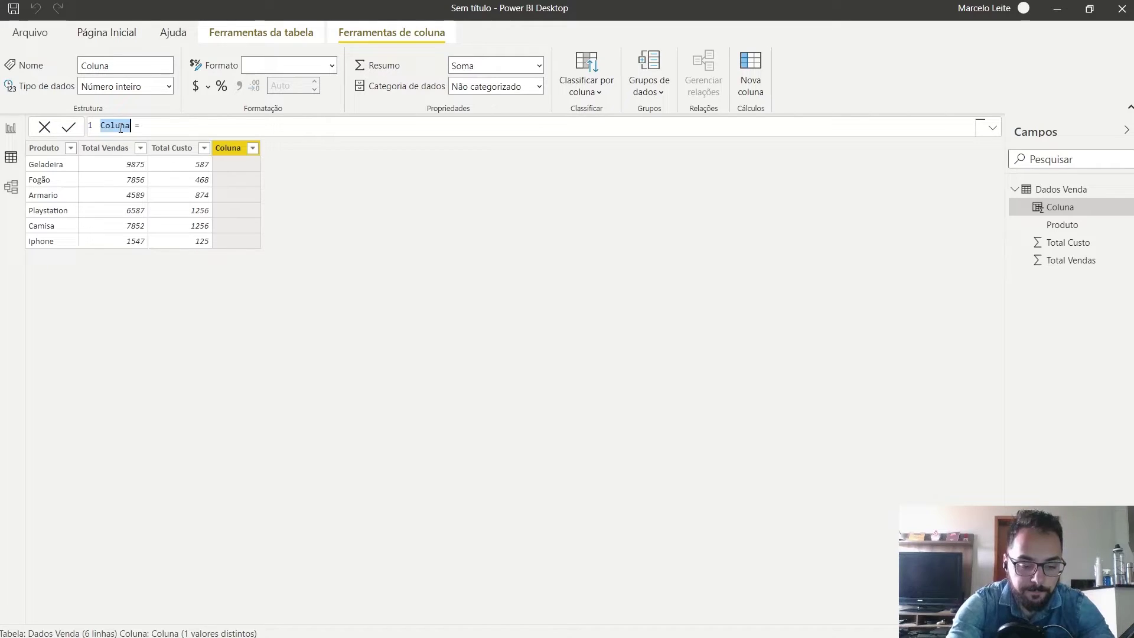
type("Margem")
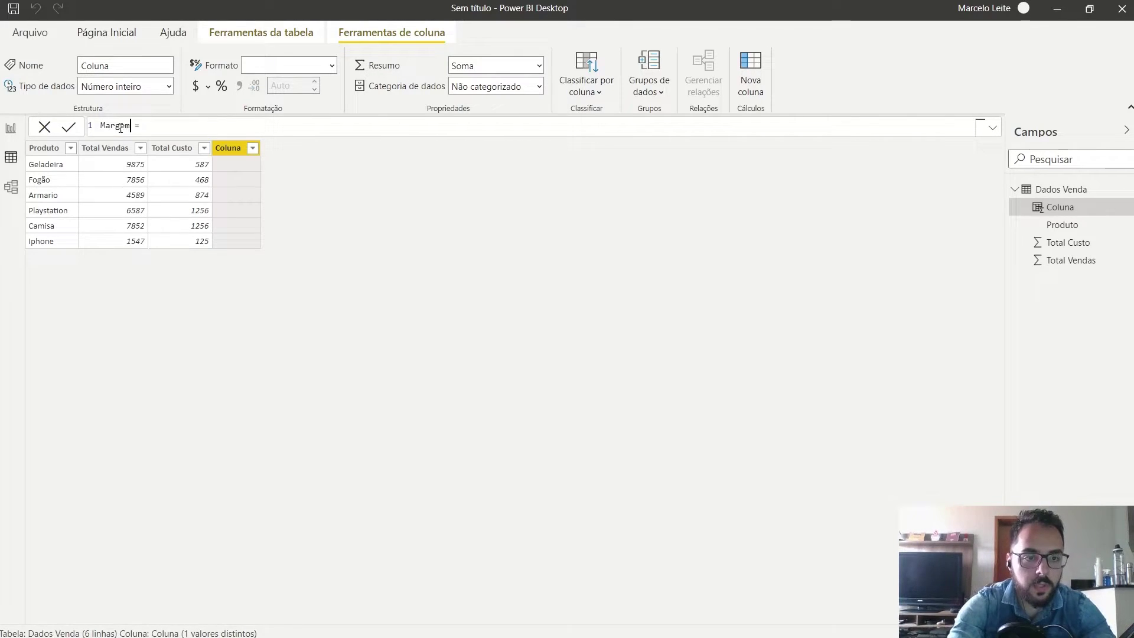
type(" Vendas")
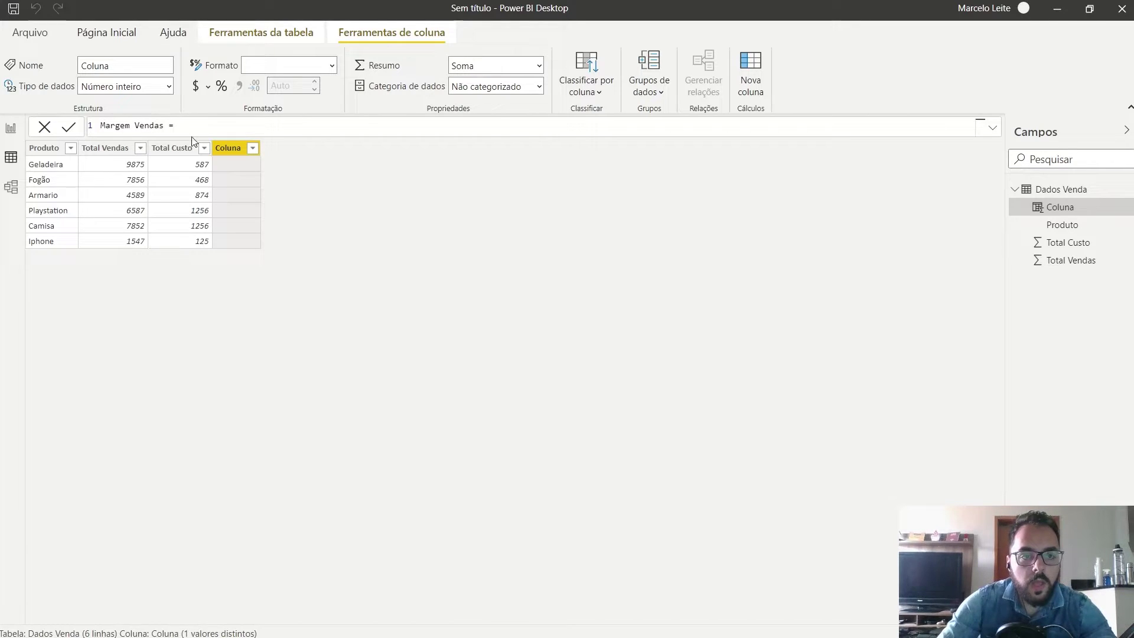
- Begin the Margem Vendas formula with a reference to the [Total Vendas] column
left_click(206, 129)
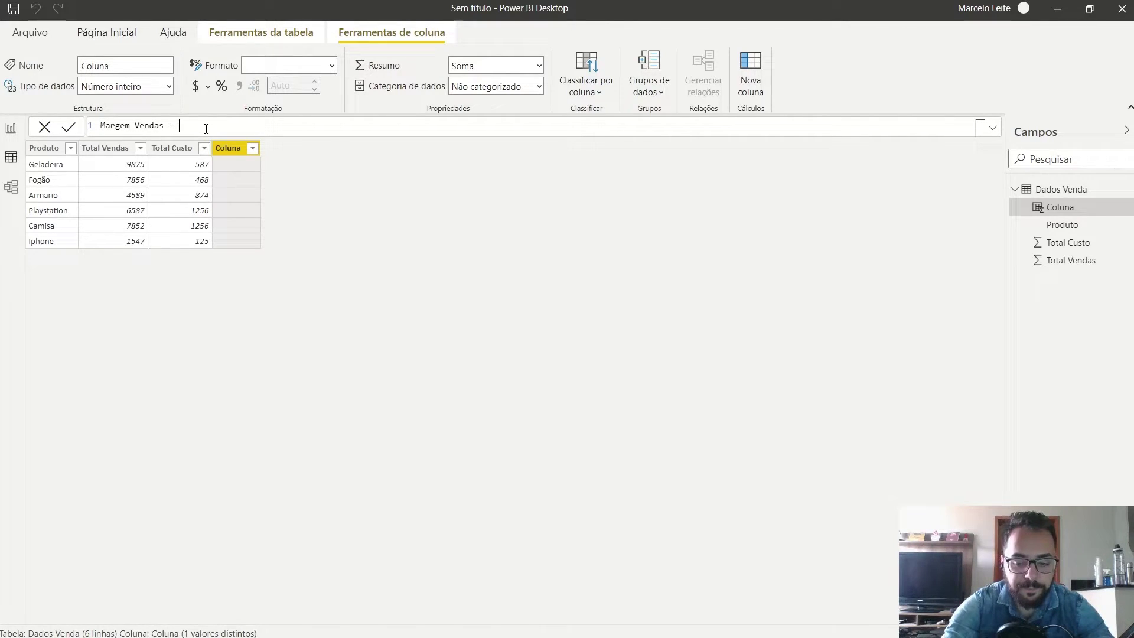
type("[")
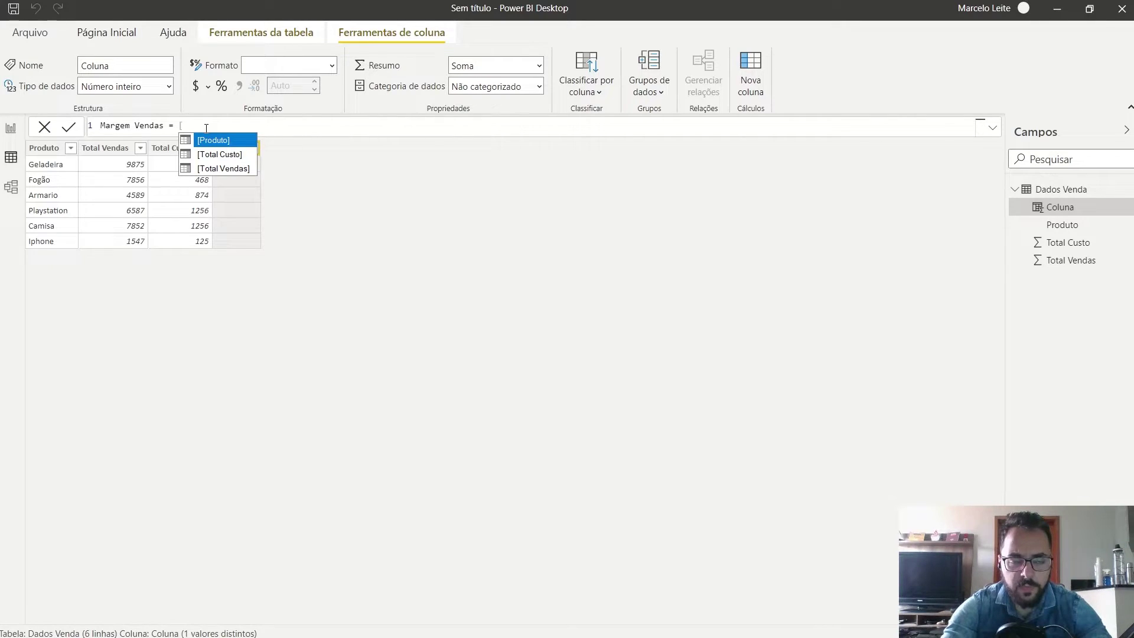
key("Up")
key("Up")
key("Up")
key("Up")
key("Up")
key("Down")
key("Escape")
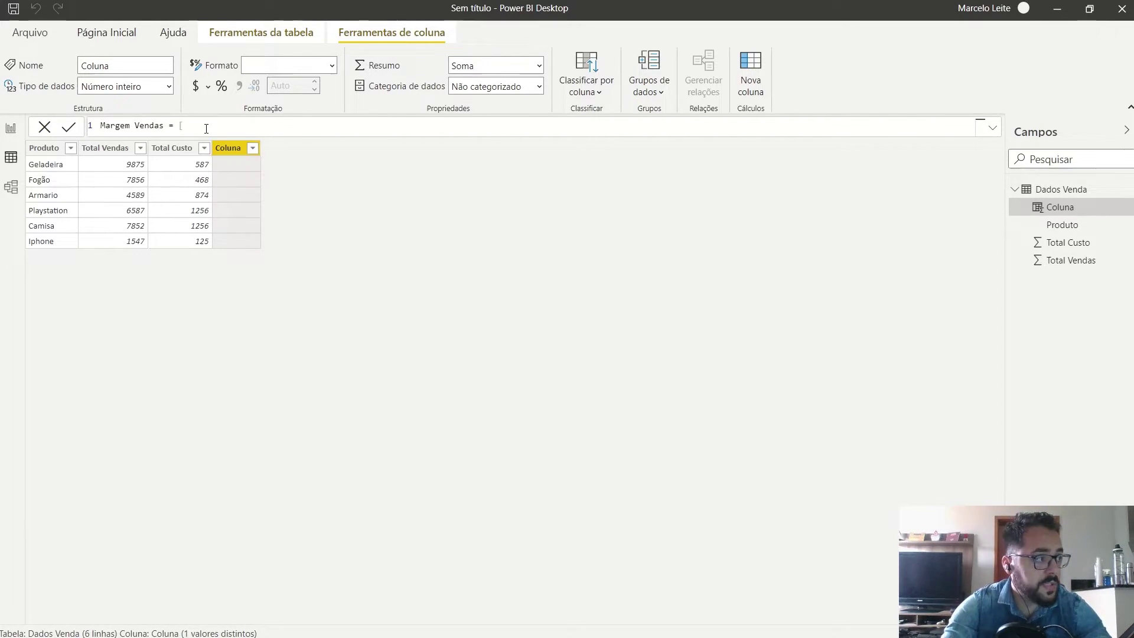
type("T")
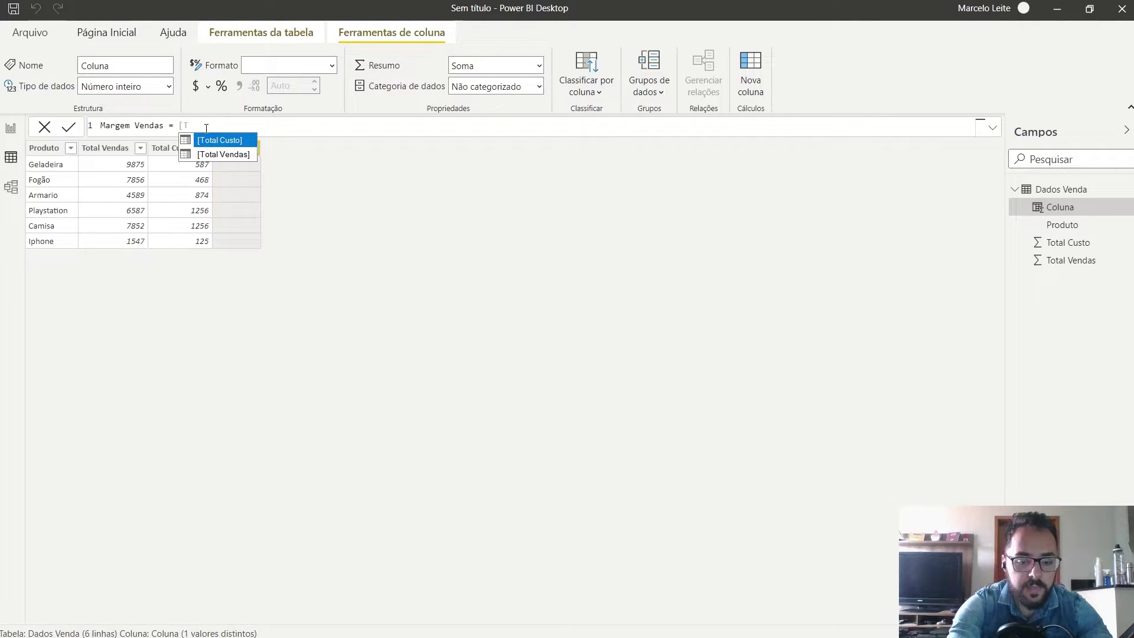
key("BackSpace")
key("Escape")
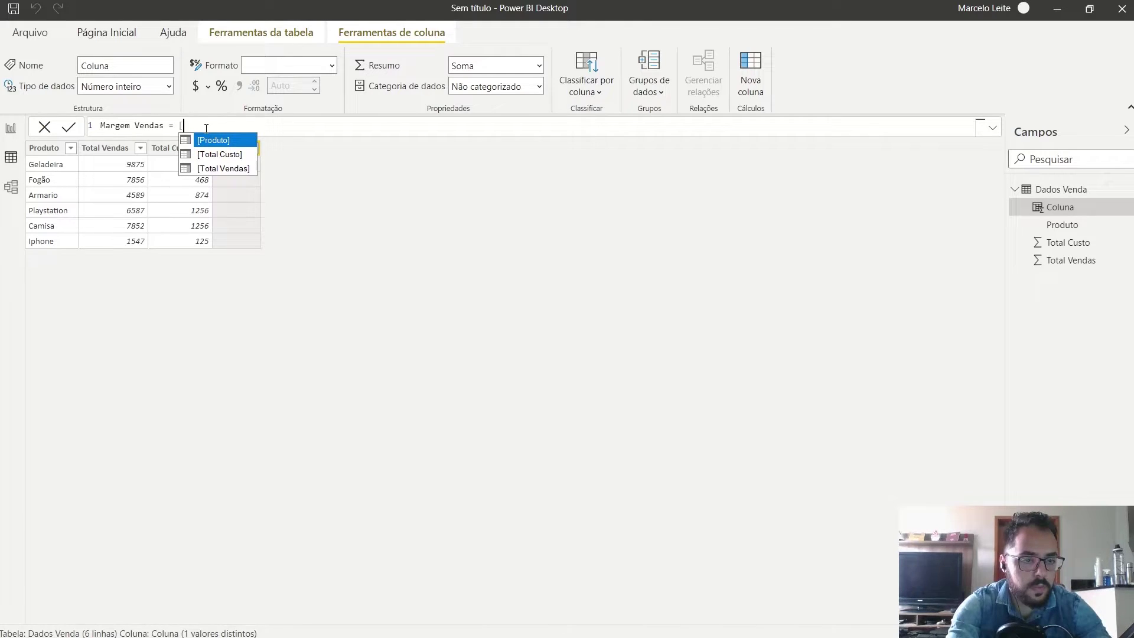
key("Down")
key("Down")
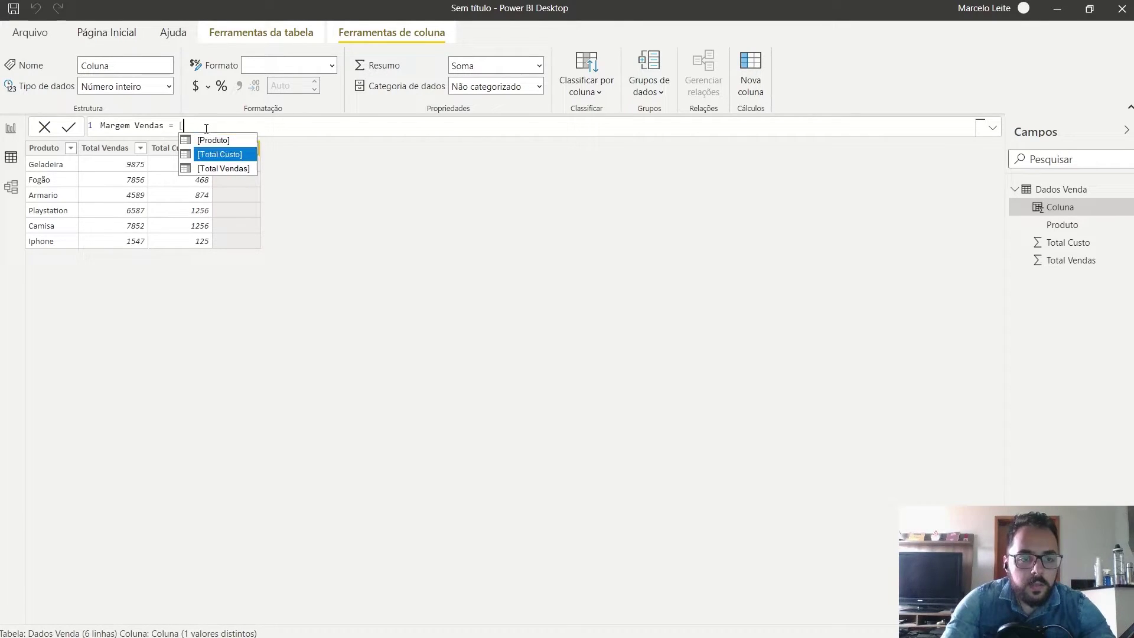
key("Tab")
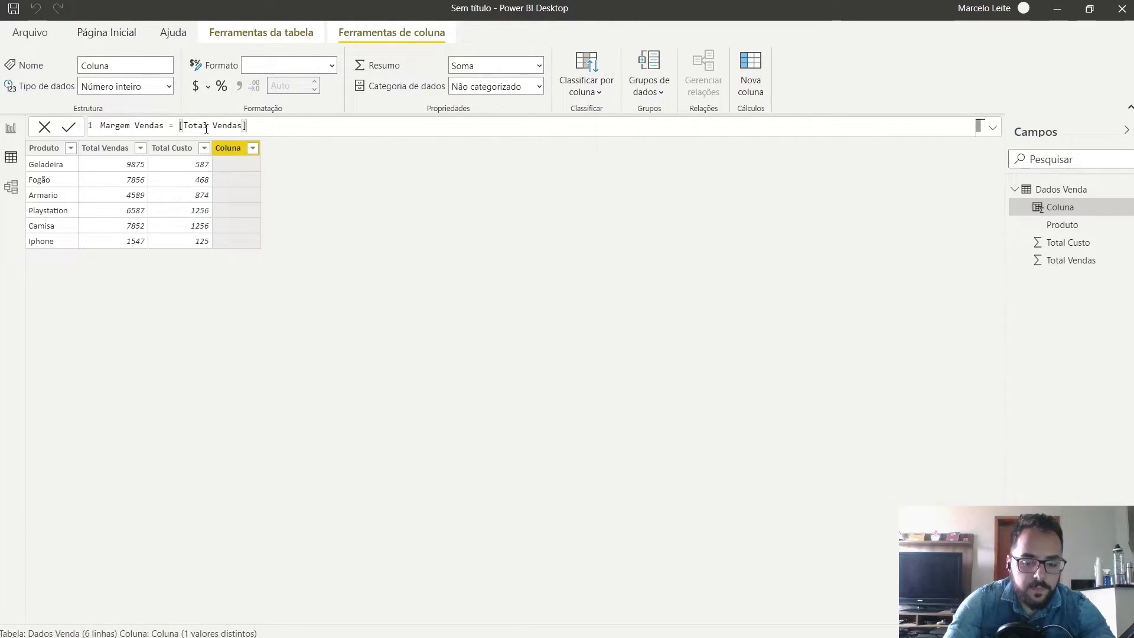
- Subtract [Total Custo] from [Total Vendas] in the Margem Vendas formula and commit the calculated column
type("- ")
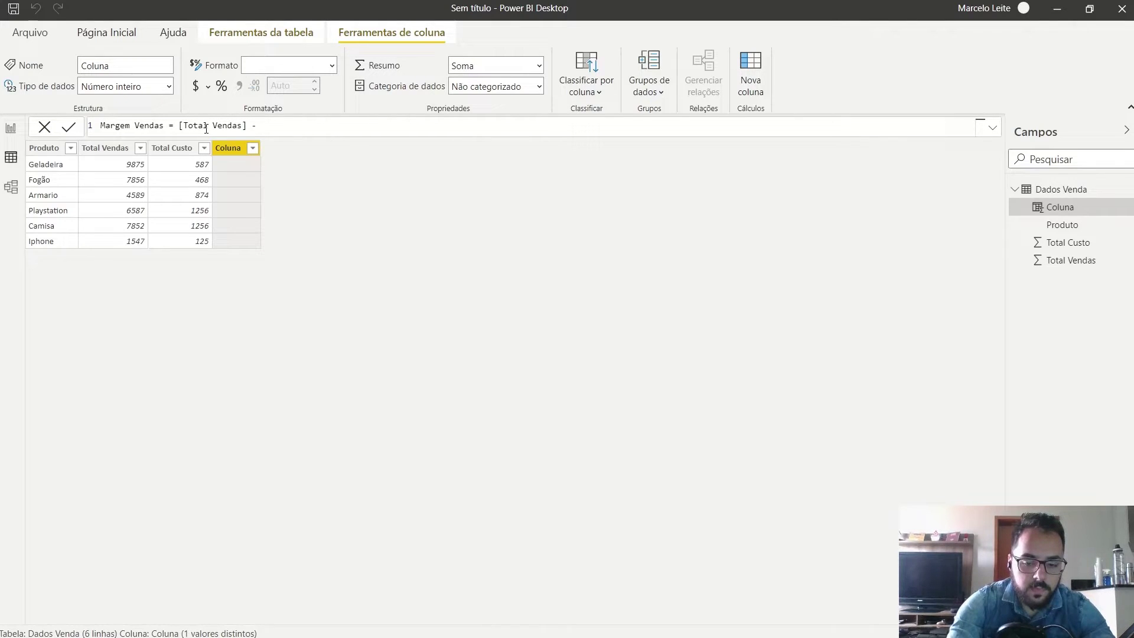
type("[")
key("Down")
key("Tab")
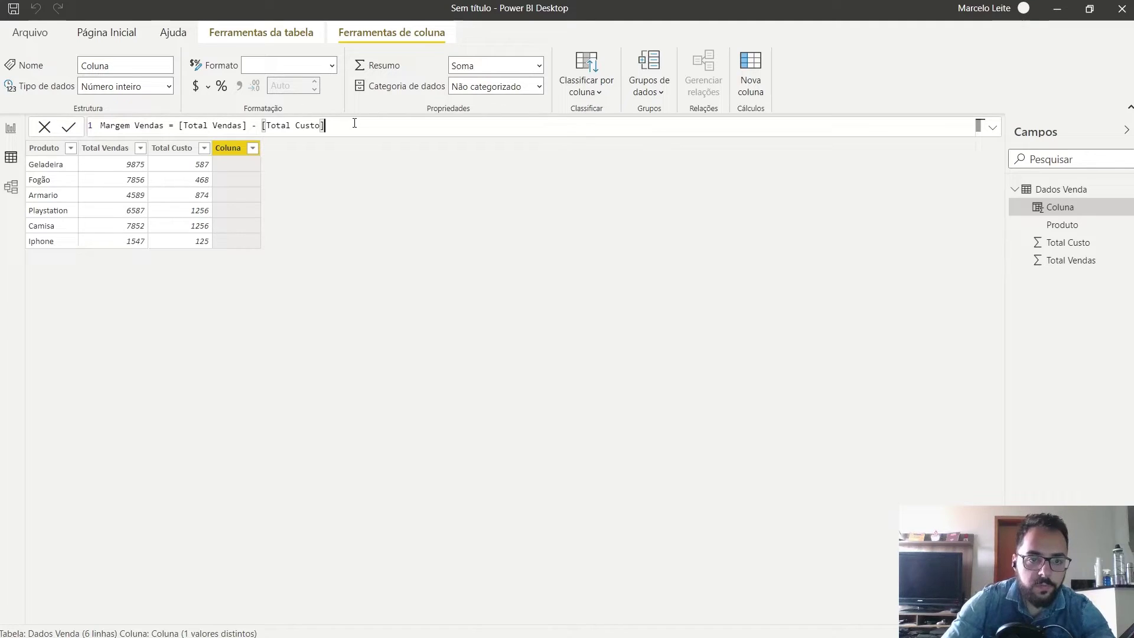
left_click(68, 129)
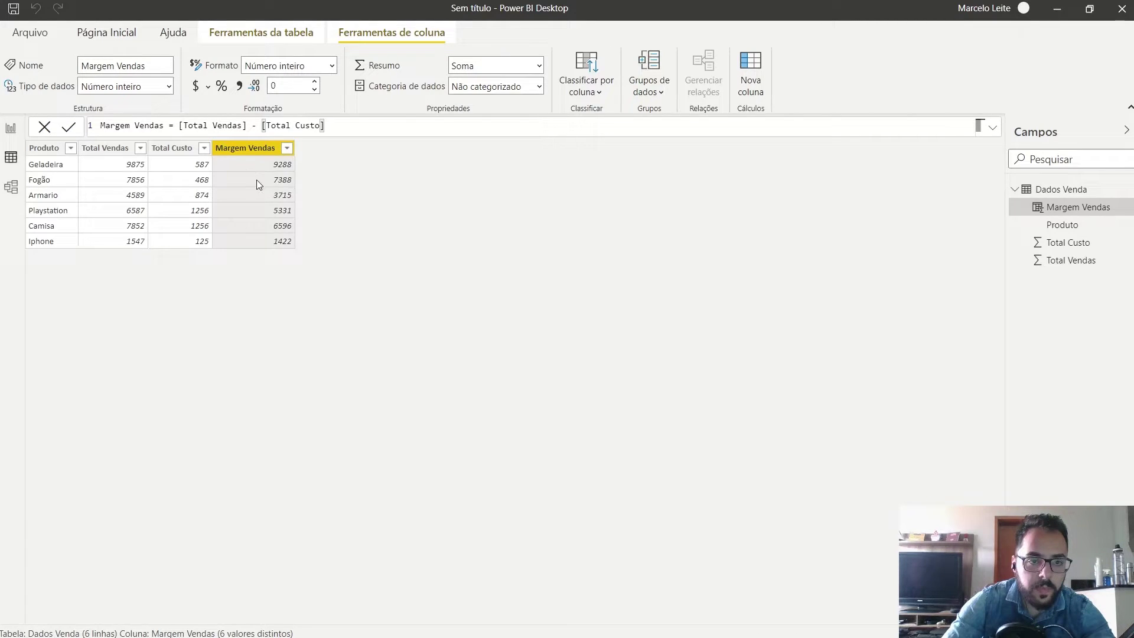
- Switch to the Notepad notes, highlight "Contexto de linha", and return to the Dados Venda table in Power BI
key("alt+Tab")
key("alt+Tab")
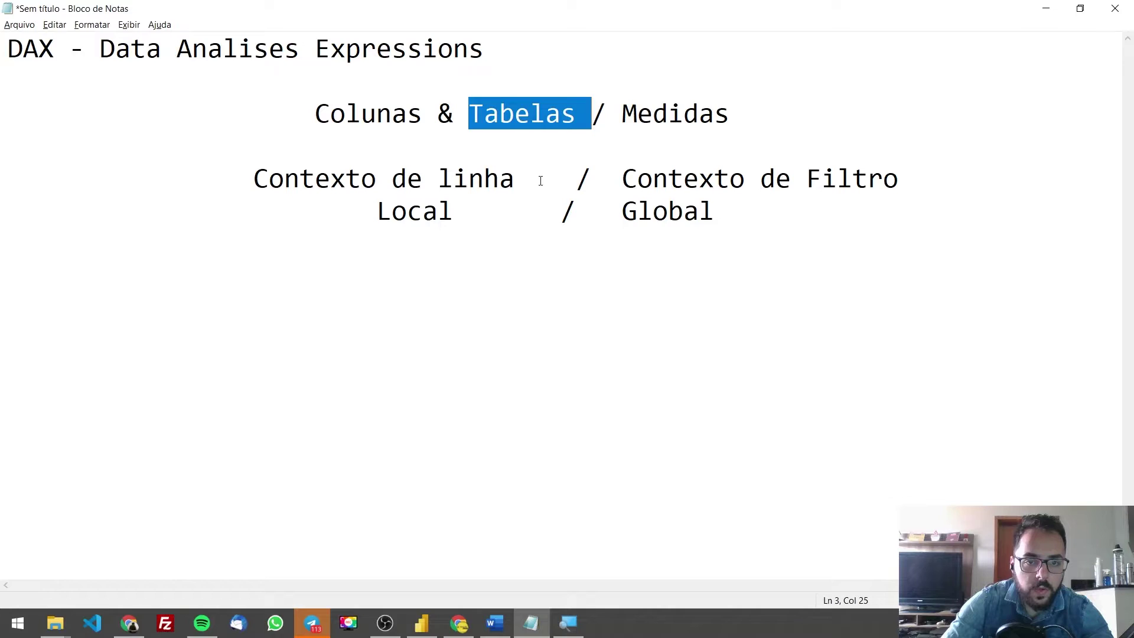
left_click_drag(531, 180, 303, 177)
key("alt+Tab")
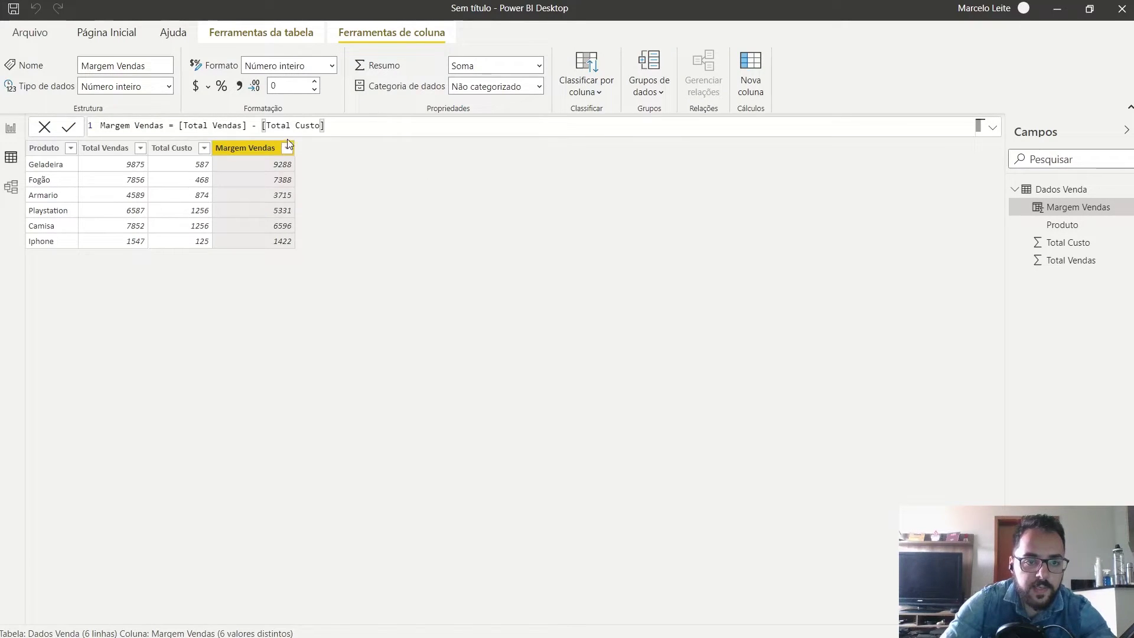
- Highlight [Total Vendas] and the minus operator in the Margem Vendas formula, and select the Total Vendas, Total Custo and Margem Vendas columns in turn
left_click(180, 126)
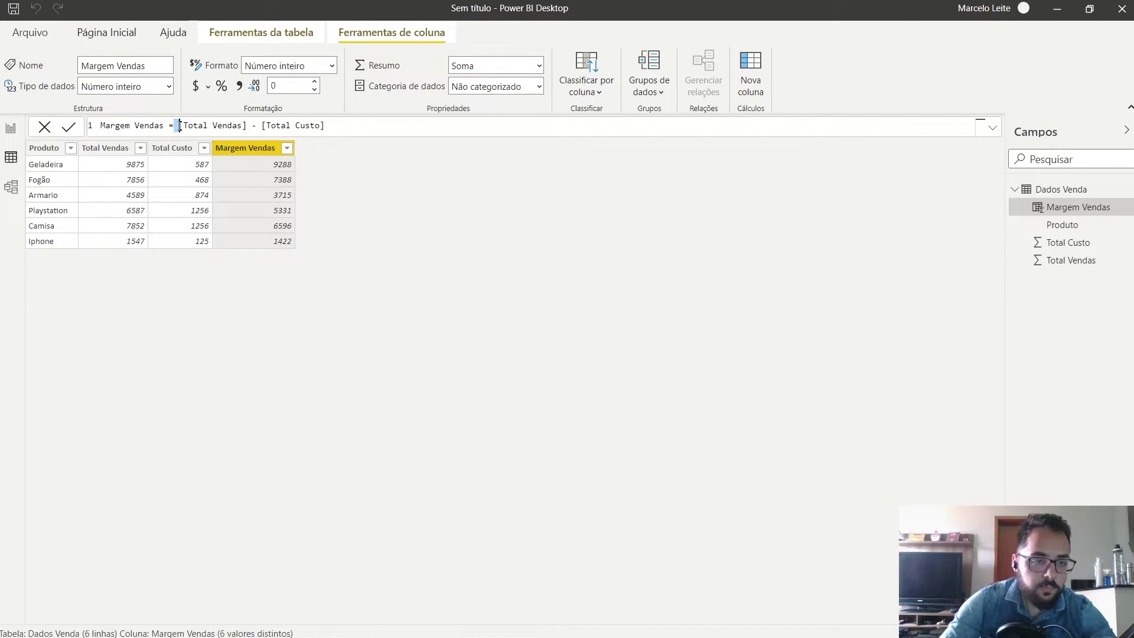
left_click_drag(179, 126, 248, 125)
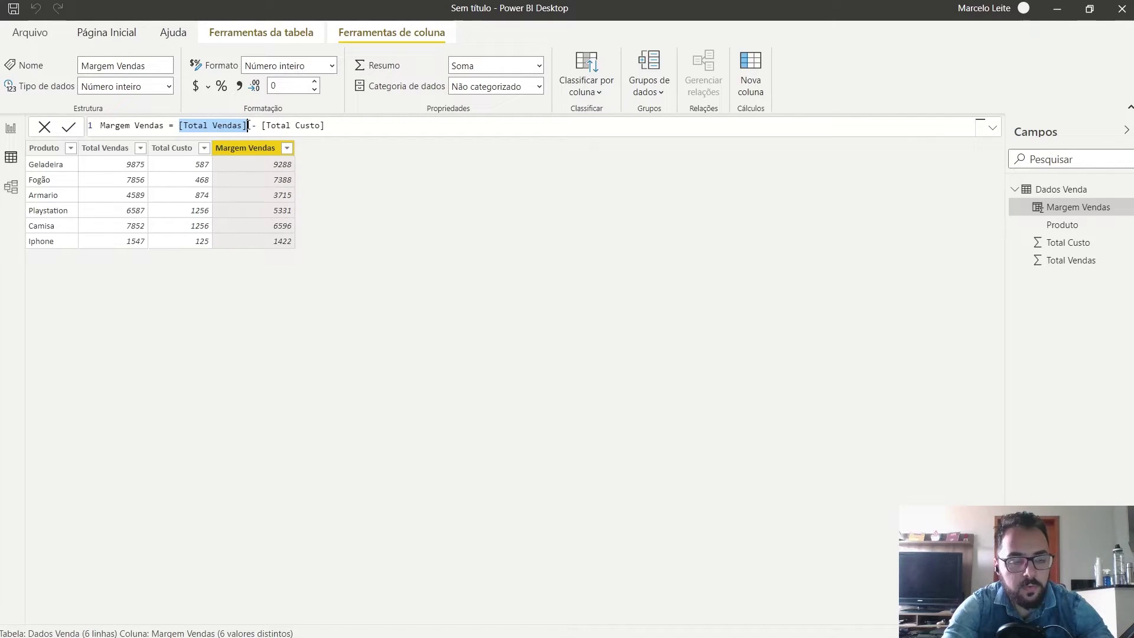
left_click(254, 126)
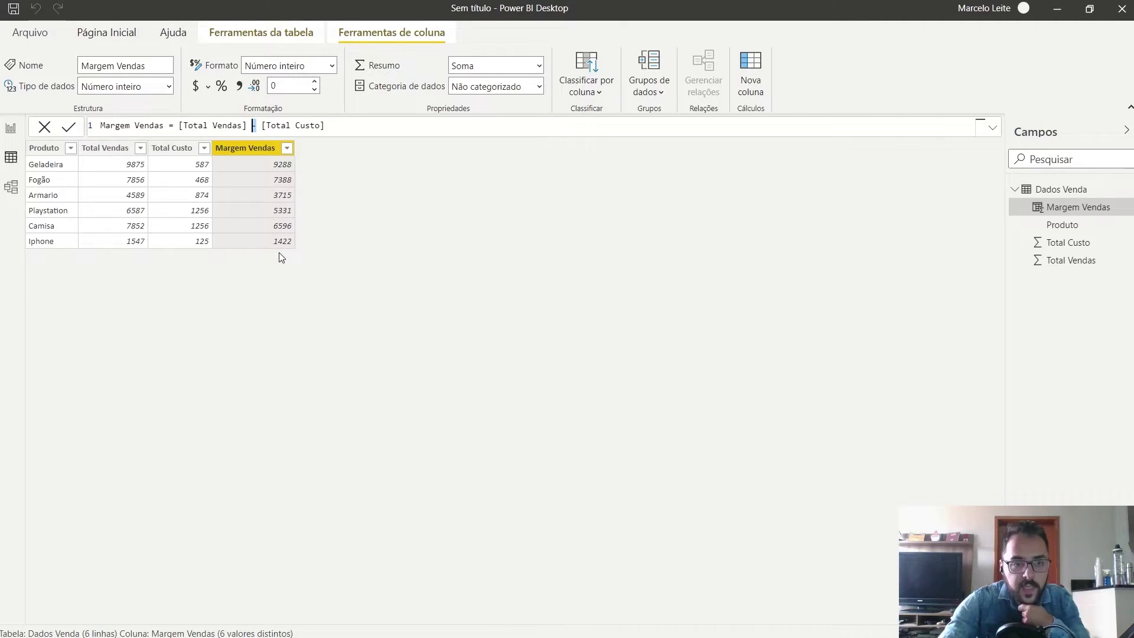
left_click(109, 149)
left_click(159, 154)
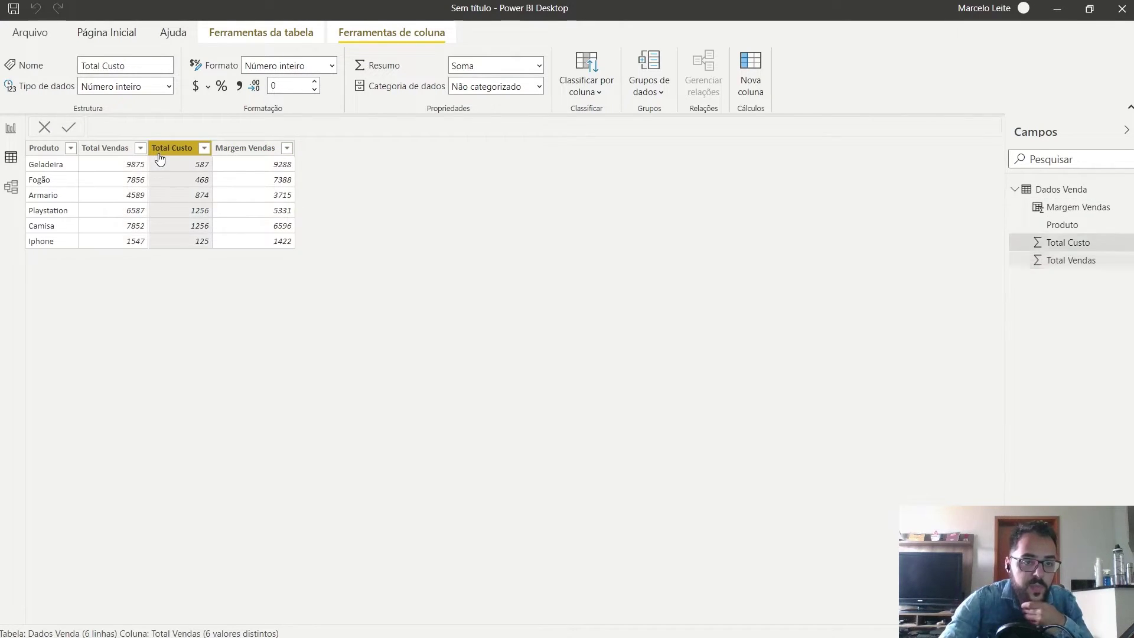
left_click(250, 149)
- Format the Total Vendas, Total Custo and Margem Vendas columns as currency with the Moeda Geral symbol
left_click(126, 150)
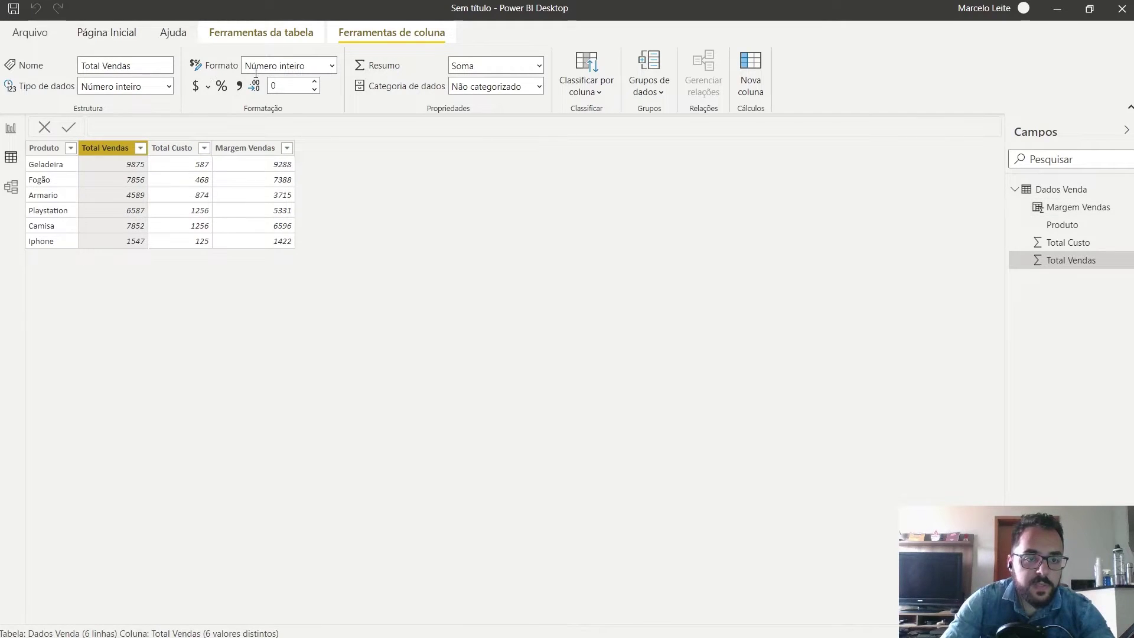
left_click(208, 89)
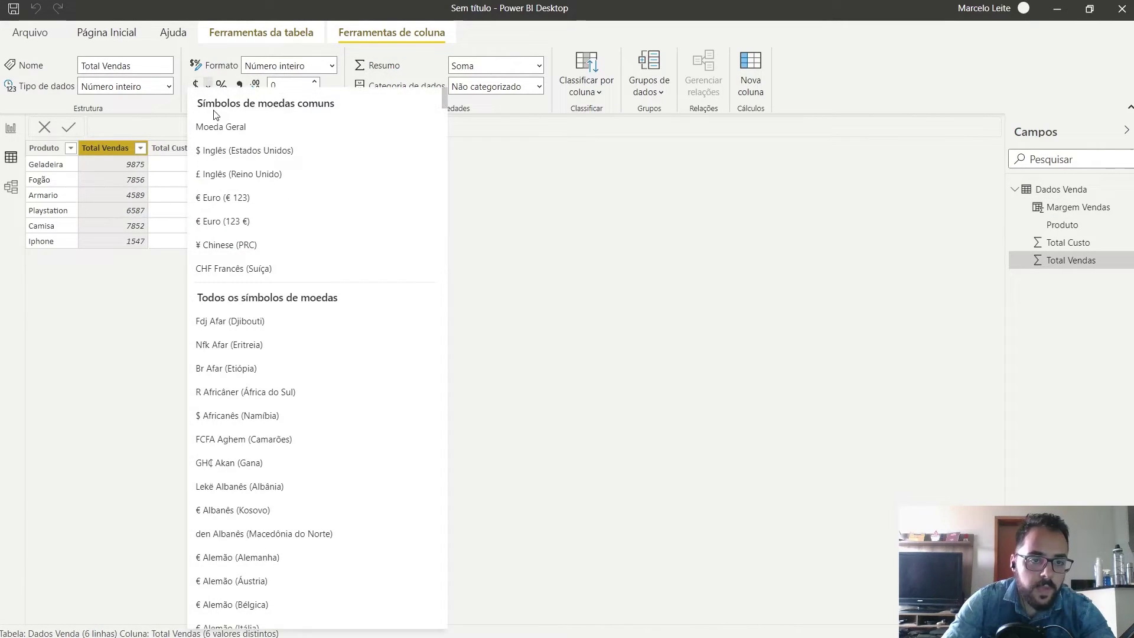
left_click(239, 133)
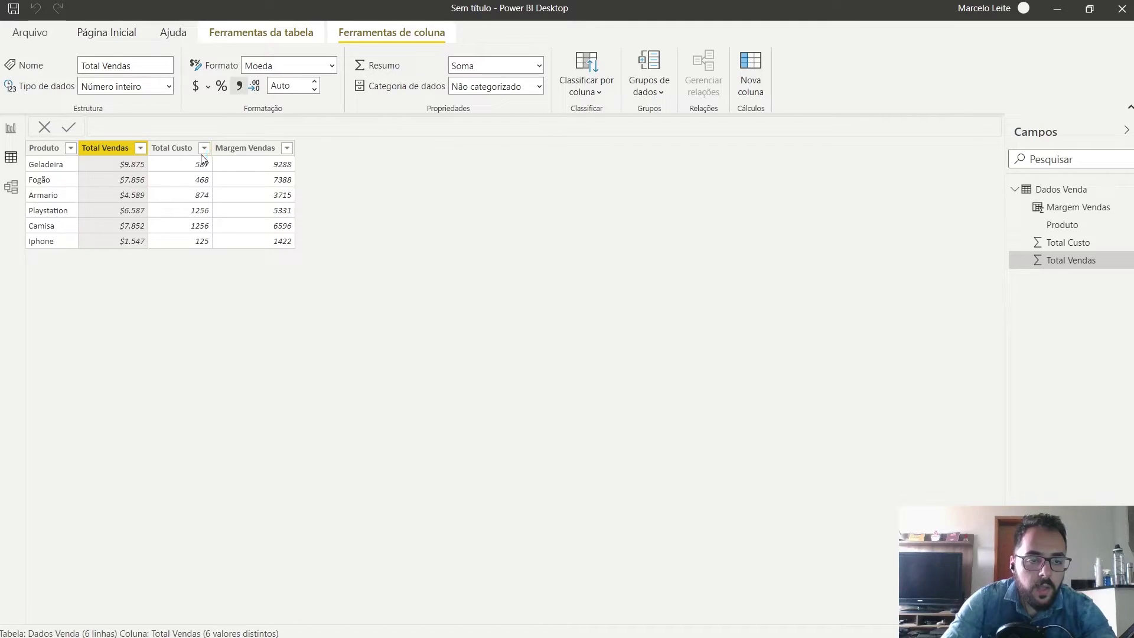
left_click(171, 149)
left_click(208, 83)
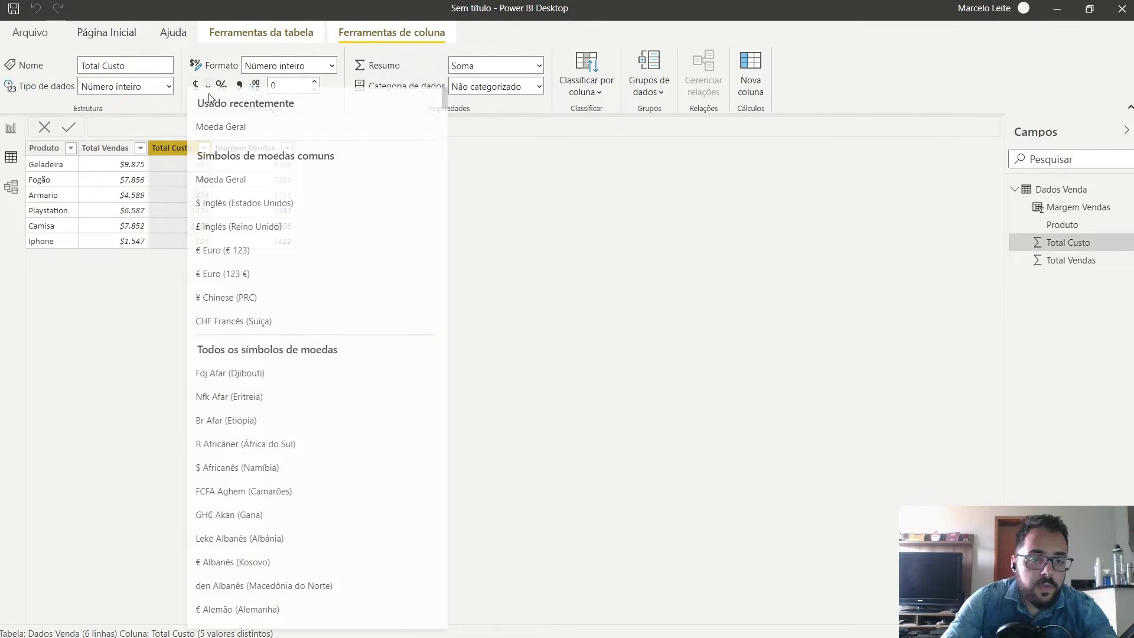
left_click(222, 134)
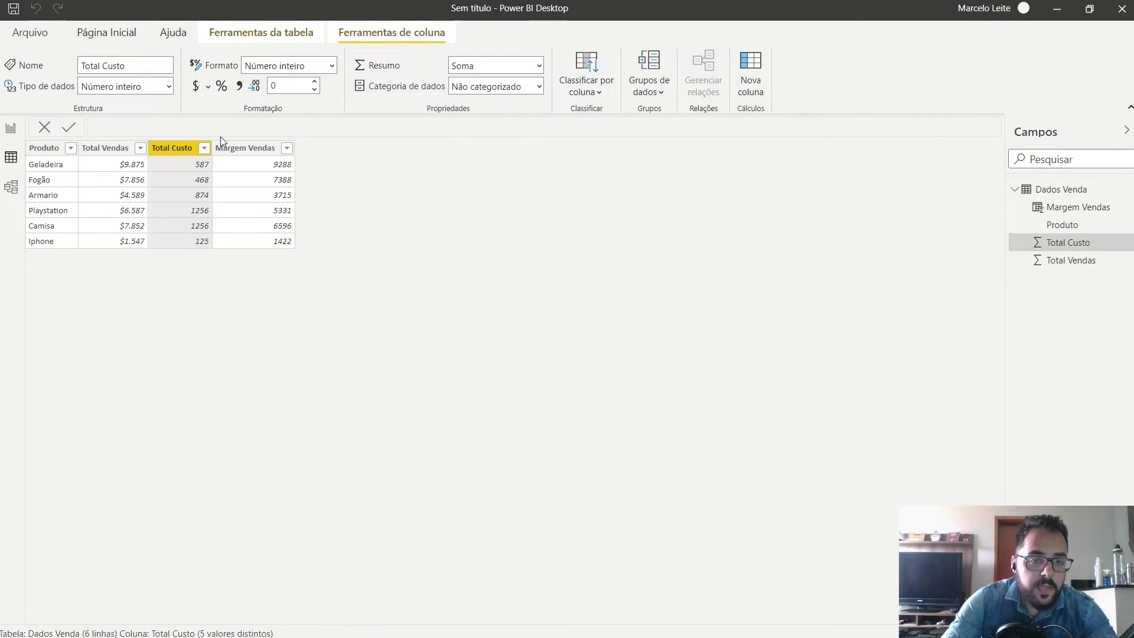
left_click(251, 148)
left_click(208, 87)
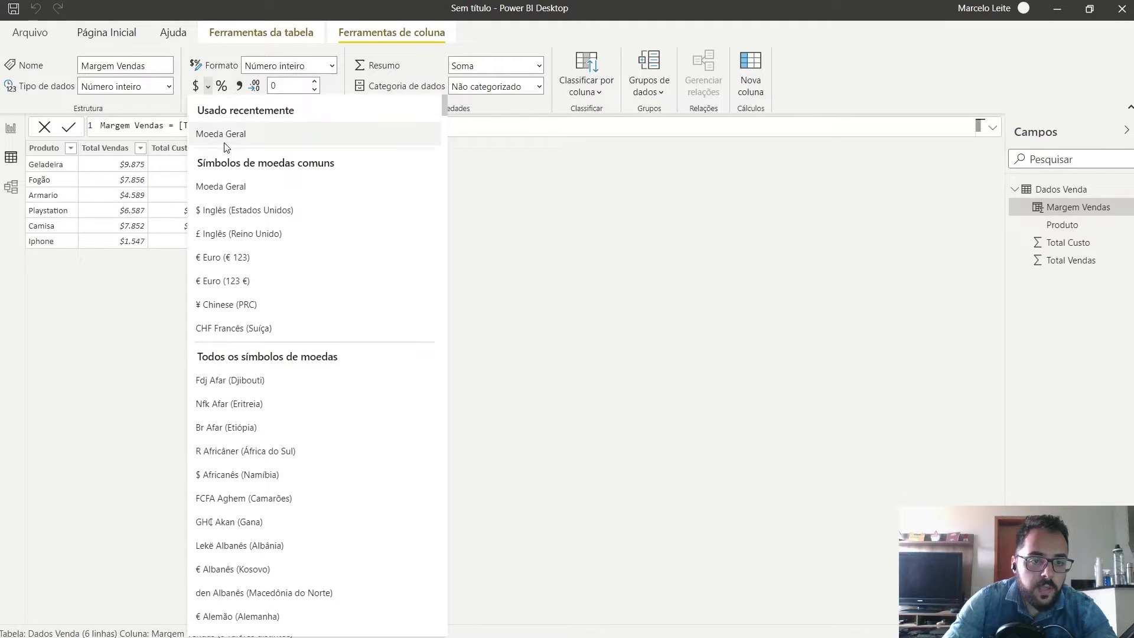
left_click(239, 139)
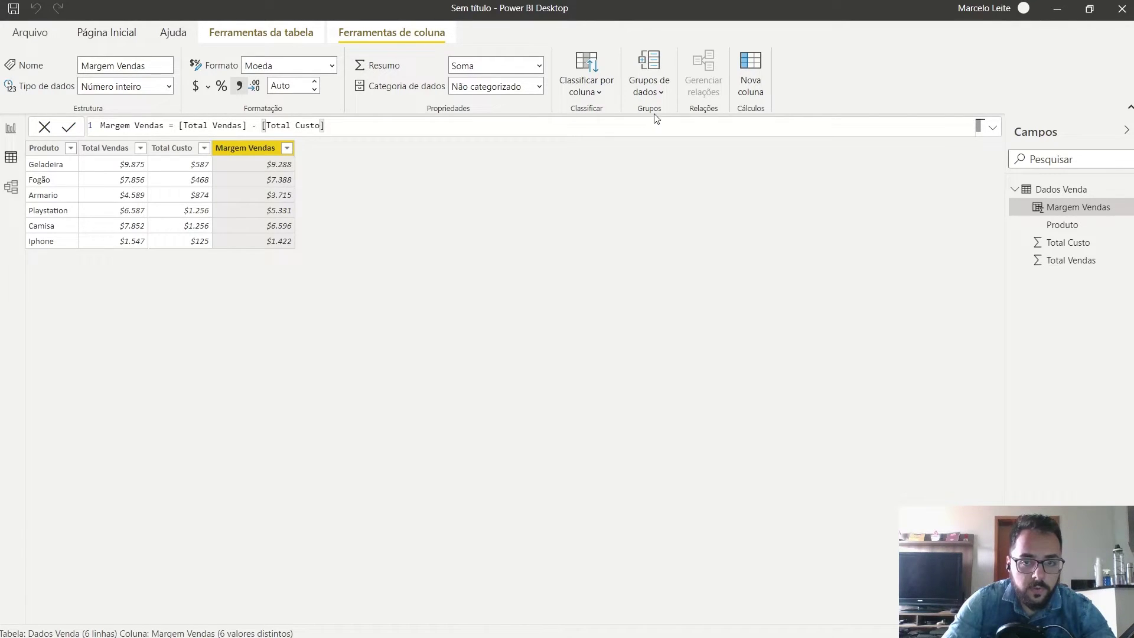
- Compare the calculation commands offered for the whole Dados Venda table with those offered for the Margem Vendas column
left_click(281, 37)
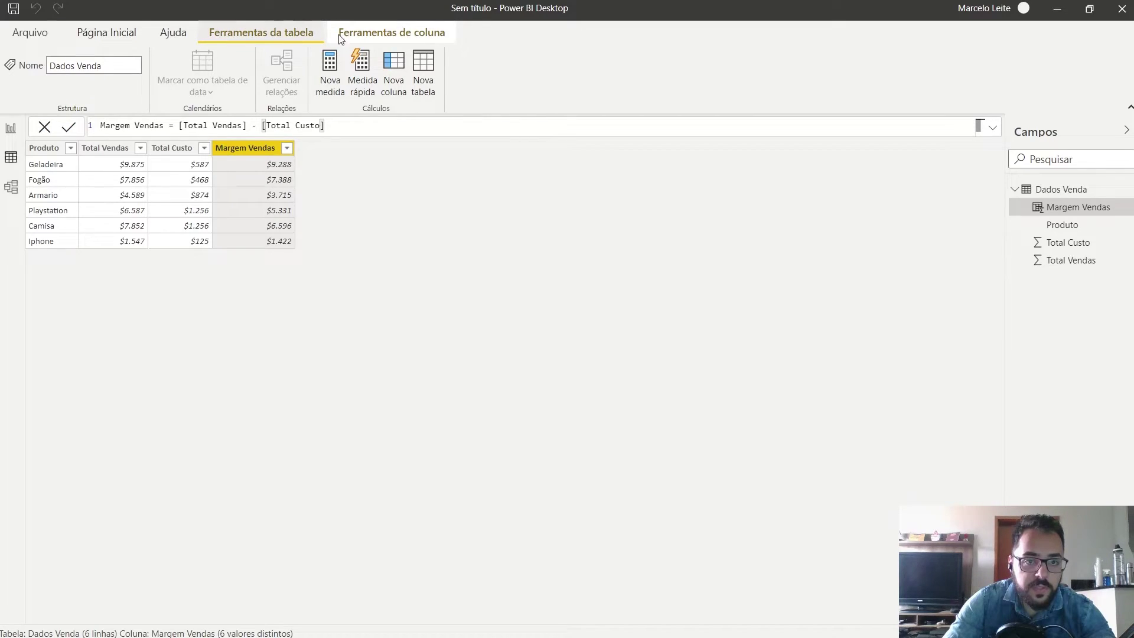
left_click(380, 34)
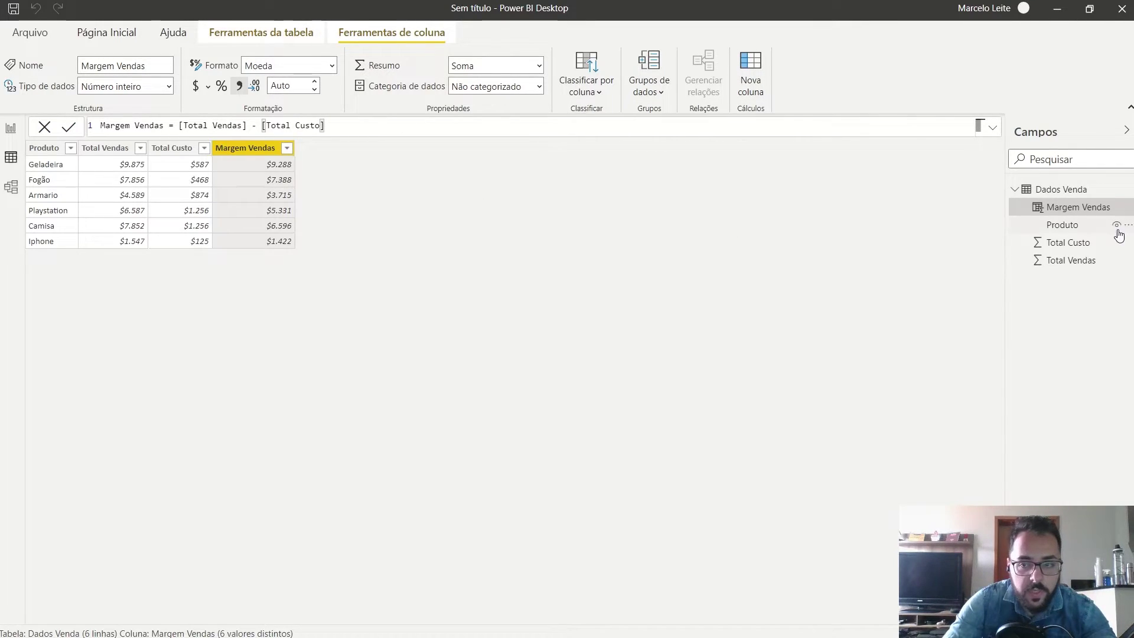
left_click(1068, 188)
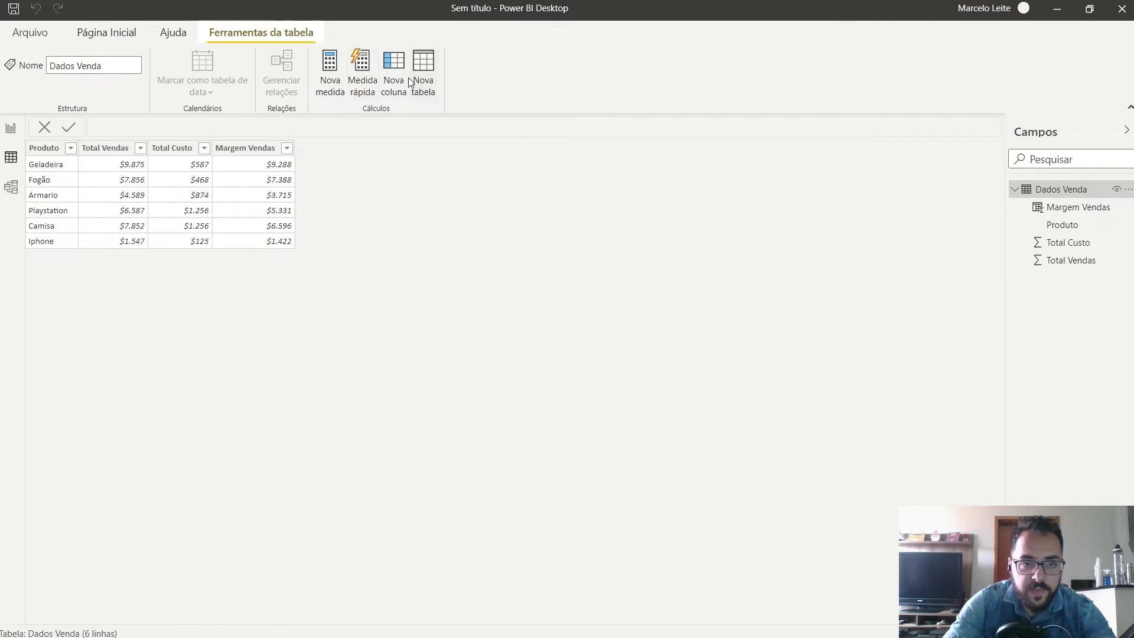
left_click(233, 150)
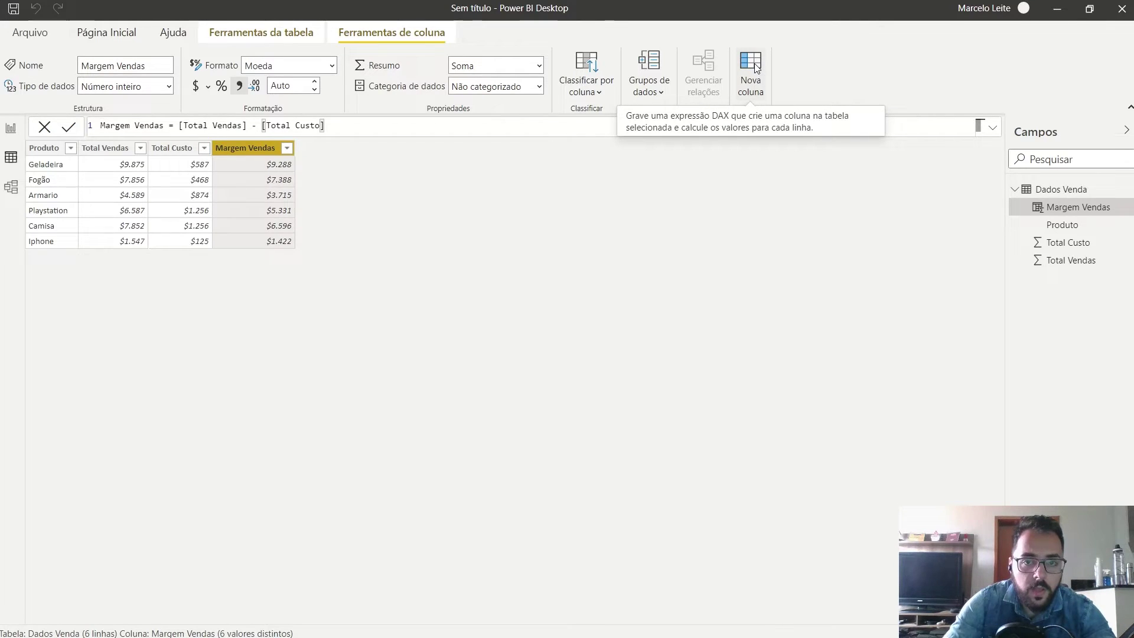
- Add another calculated column to the Dados Venda table and name it "Margem %"
left_click(753, 74)
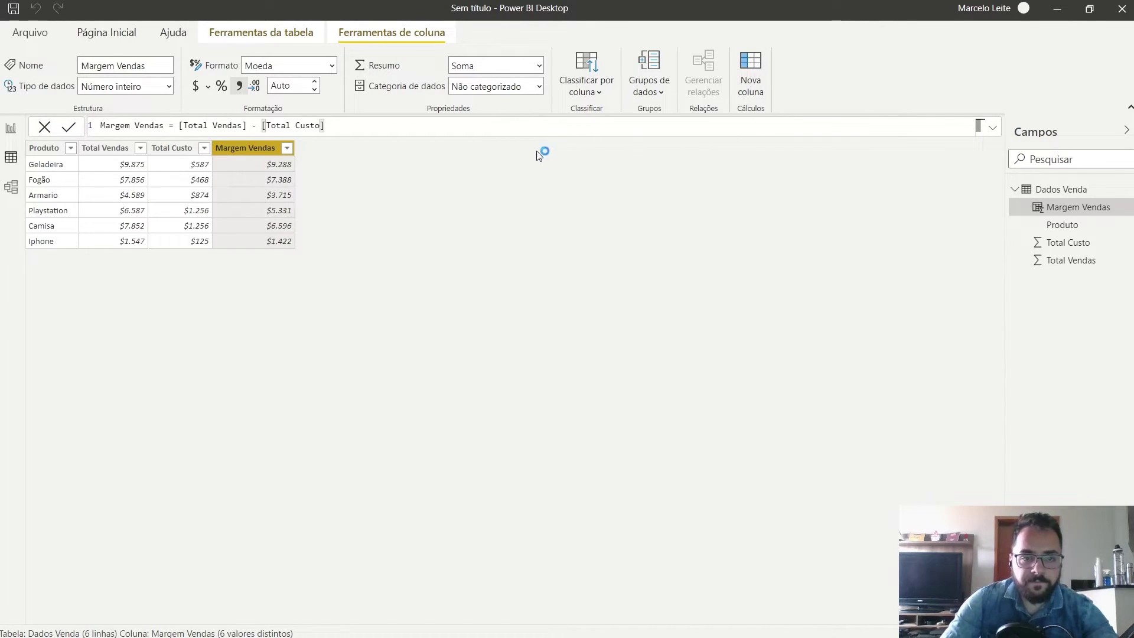
double_click(112, 124)
type("M")
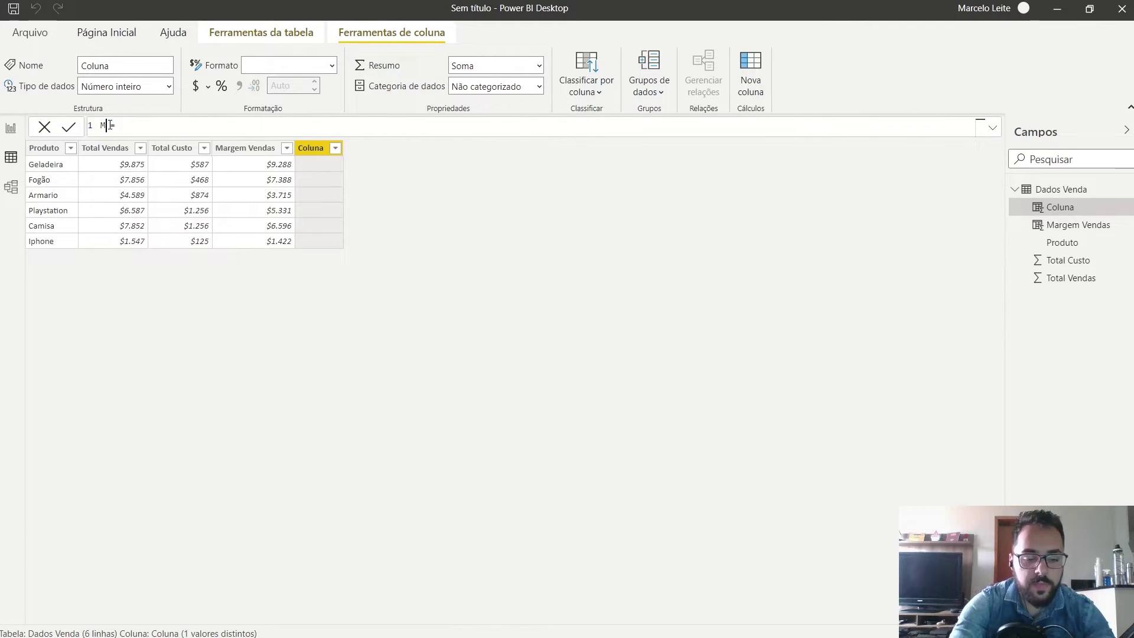
type("argem % = ")
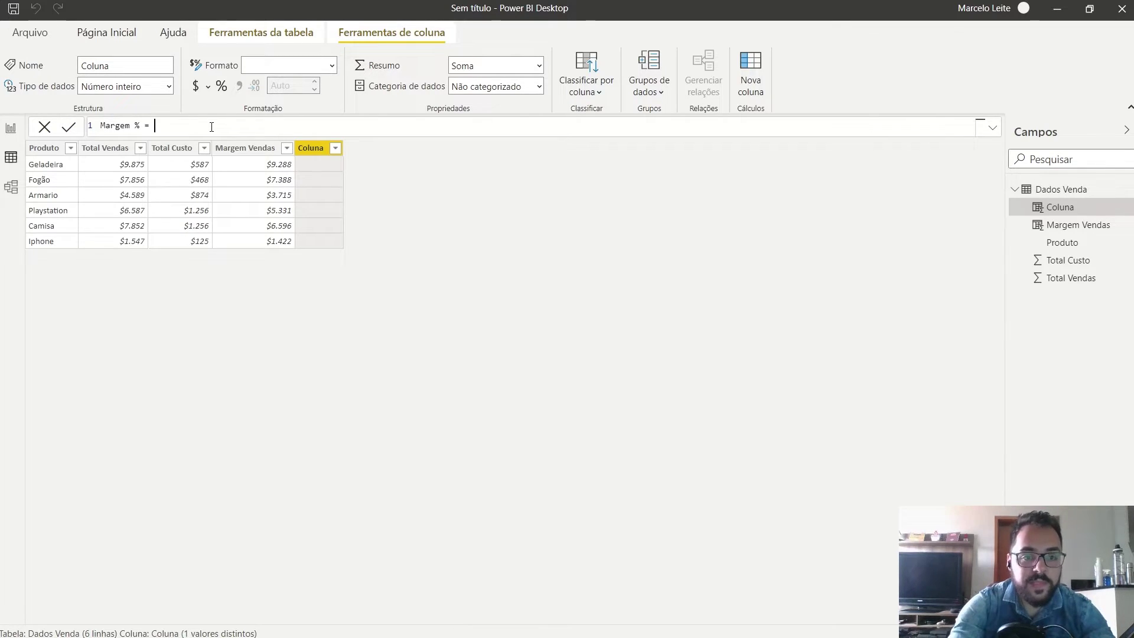
- Define Margem % as [Margem Vendas] / [Total Vendas], commit the formula, and format the column as a percentage
type("[ma")
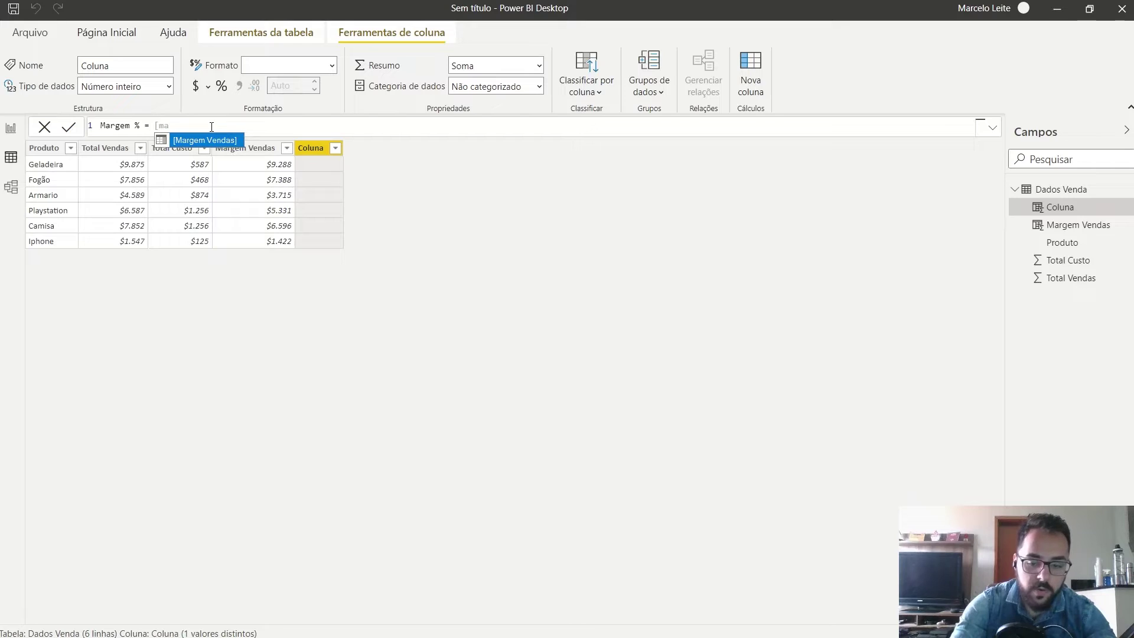
key("Tab")
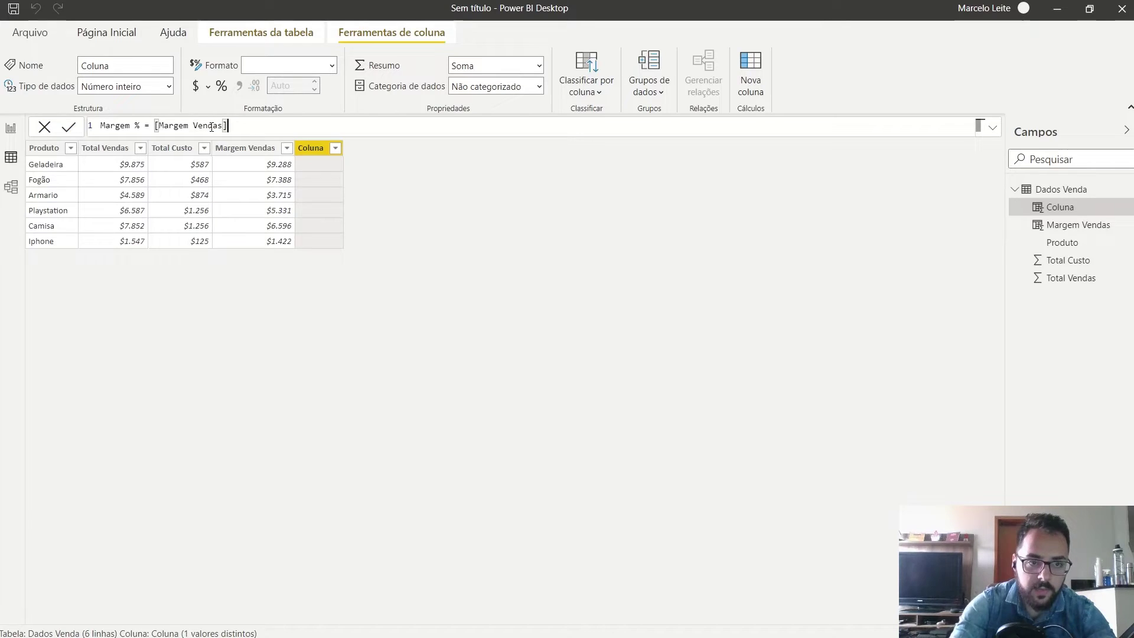
type("/ [")
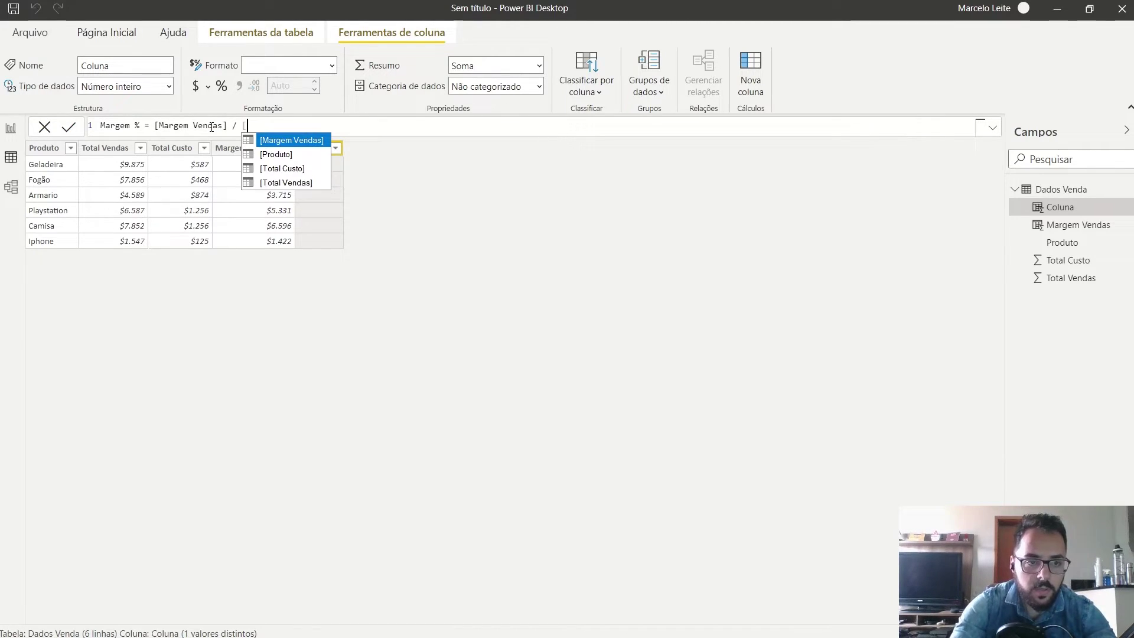
key("Down")
key("Down")
key("Down")
key("Tab")
key("Return")
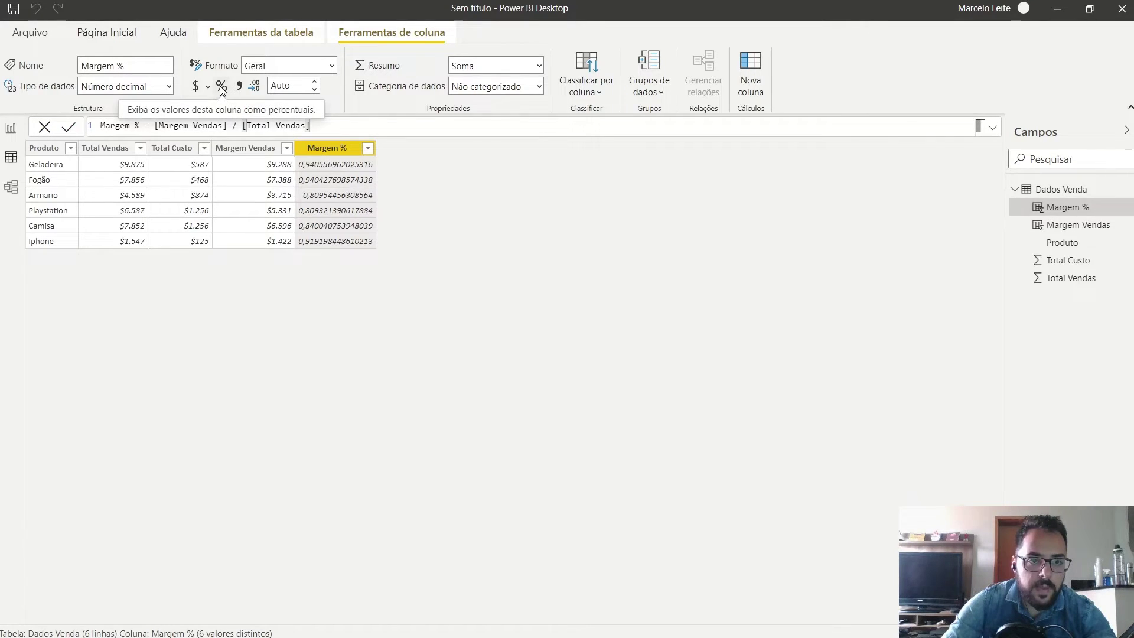
left_click(221, 87)
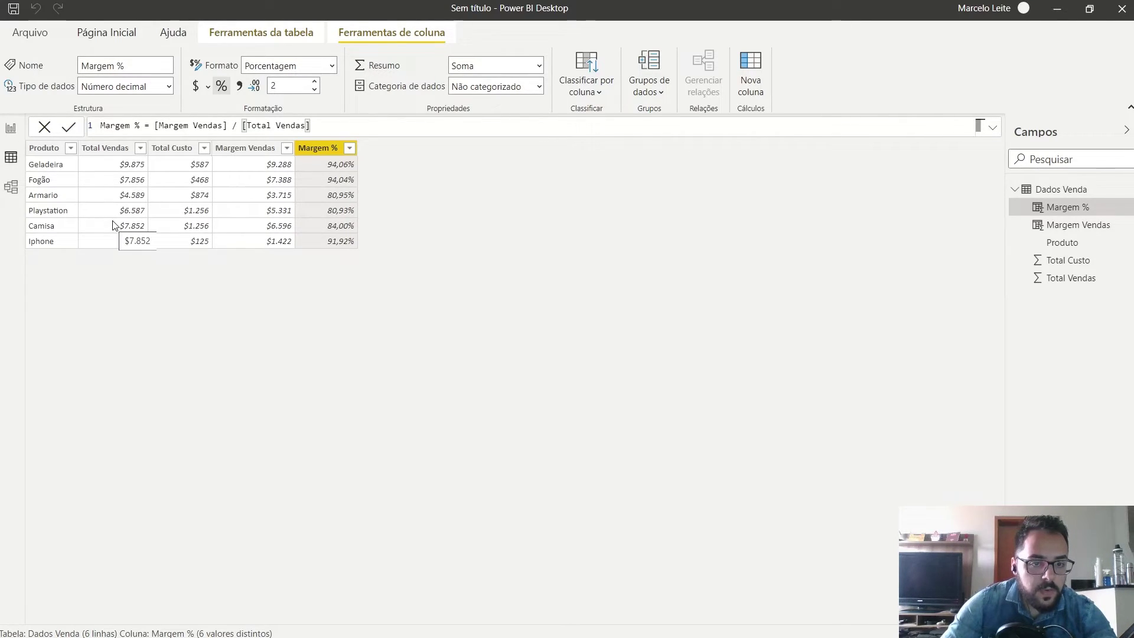
- Show the blank report page, switch to Notepad, and highlight the Contexto de linha notes
left_click(7, 131)
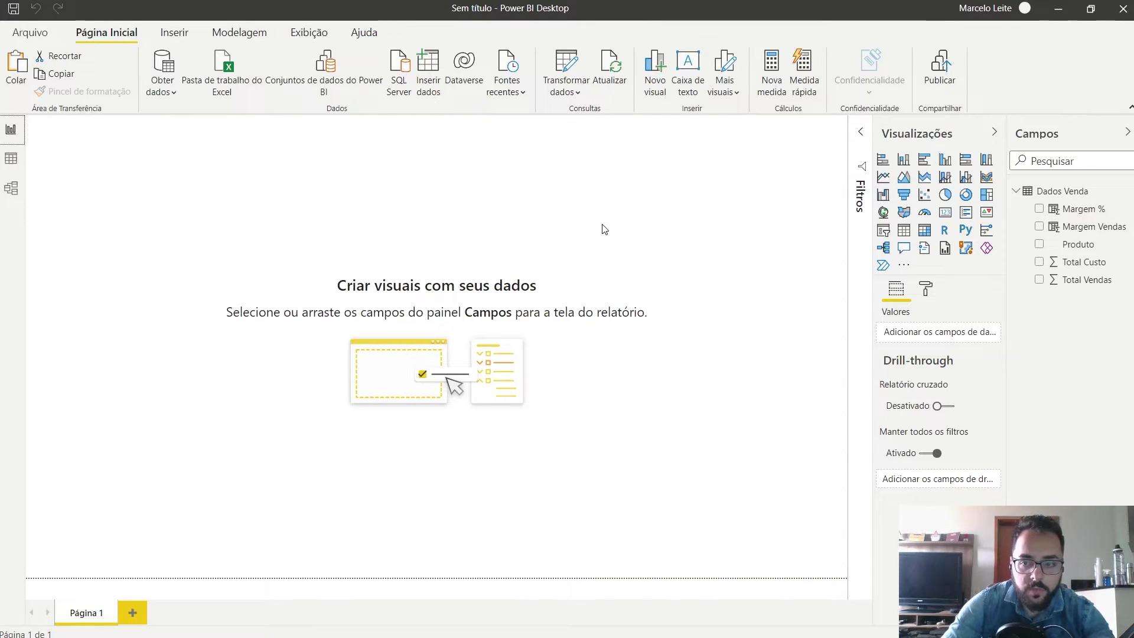
key("alt+Tab")
left_click(407, 213)
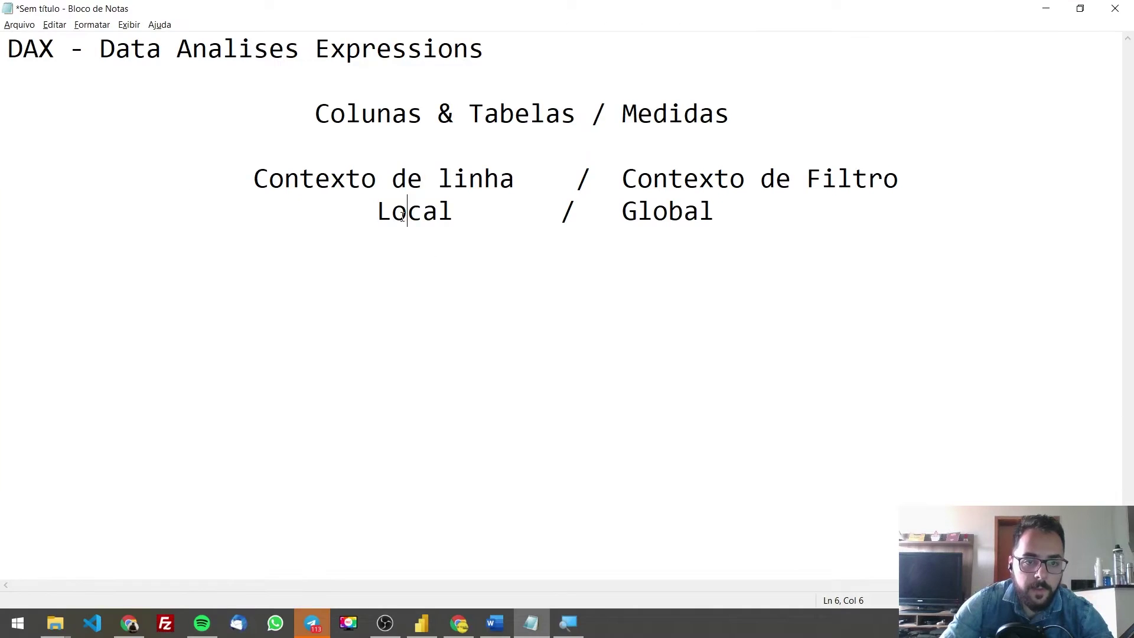
double_click(284, 177)
- Add a line to the notes beneath Local that reads "Estaticas" followed by a spaced slash separator
left_click(737, 208)
key("Return")
key("Tab")
key("Tab")
key("Tab")
key("BackSpace")
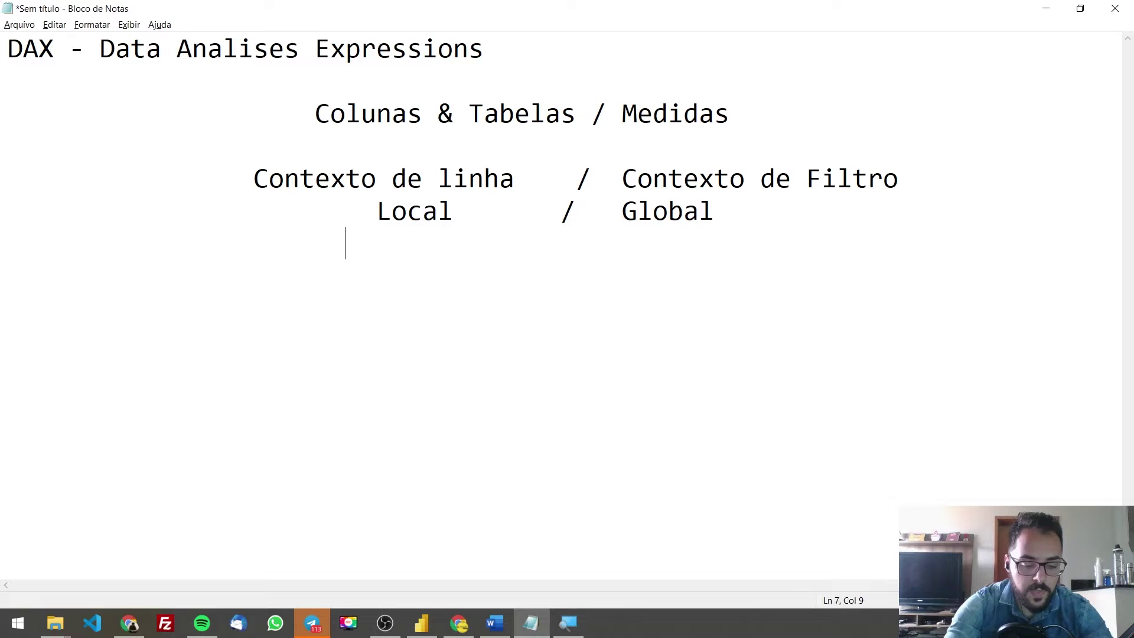
type("Estaticas")
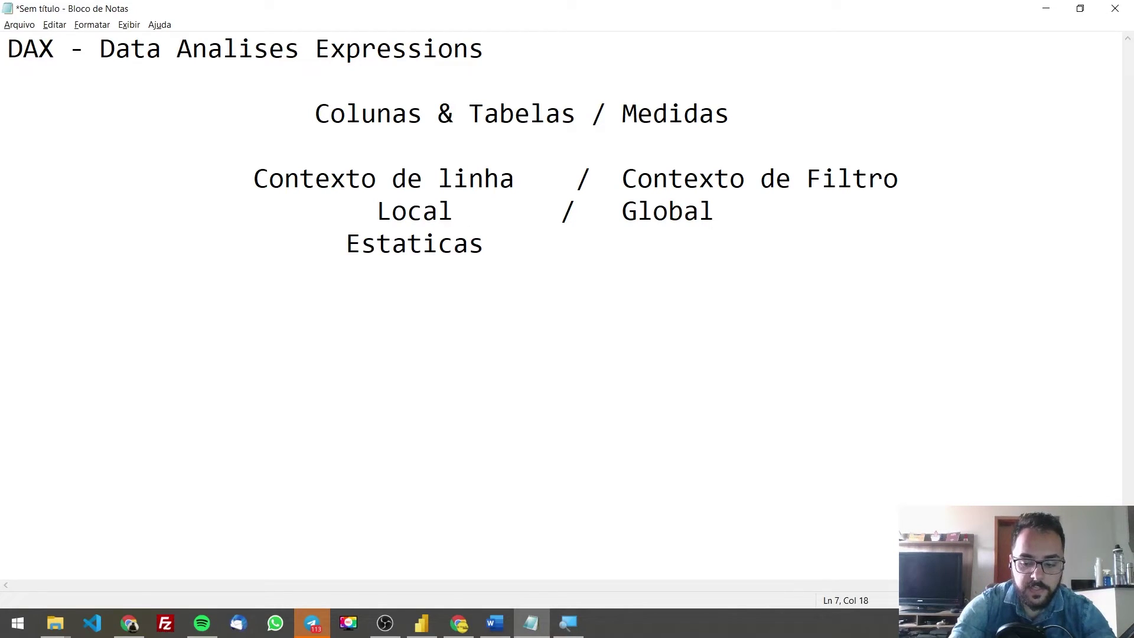
type("     /")
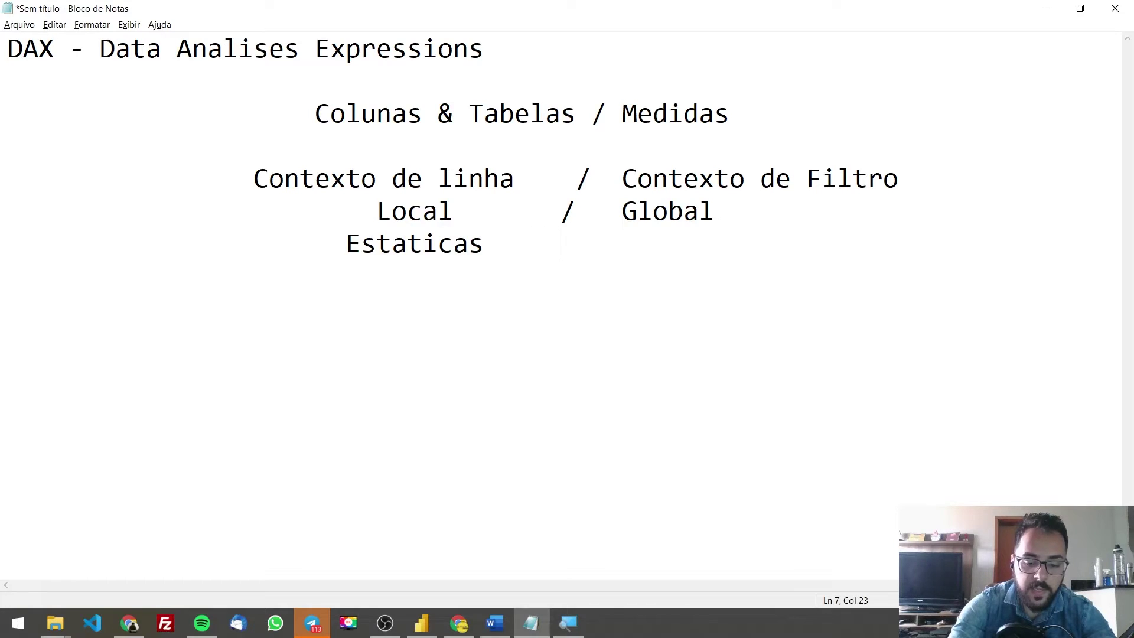
key("BackSpace")
key("BackSpace")
type("/")
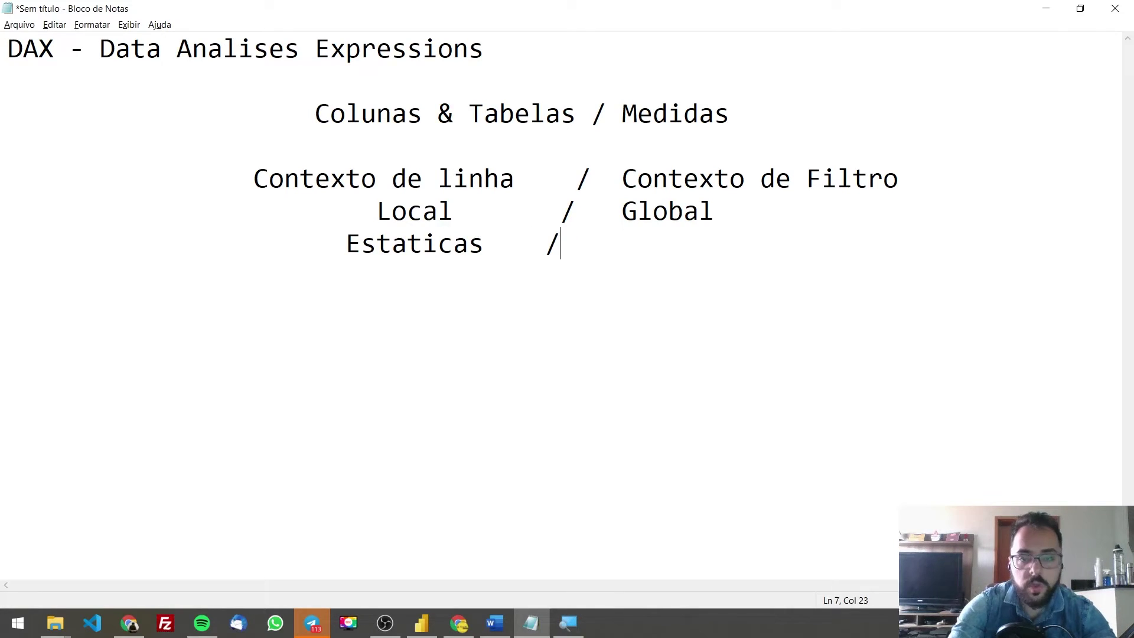
- Review the Dados Venda table in Power BI, return to Notepad, and indent Global with "Dinâmicas" added beneath it
key("alt+Tab")
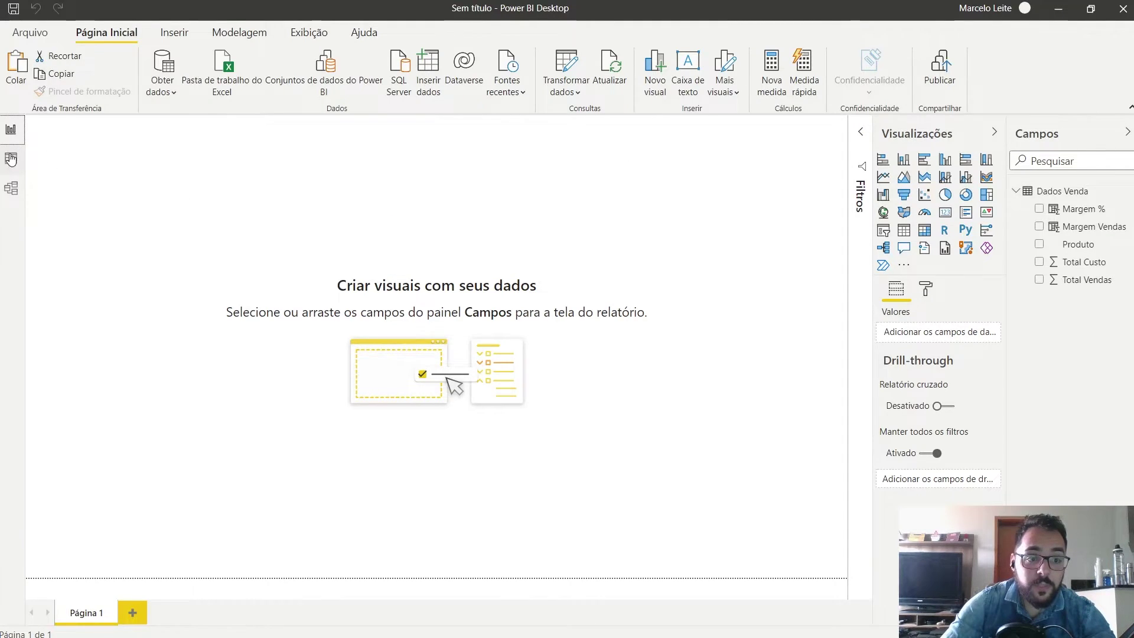
left_click(11, 158)
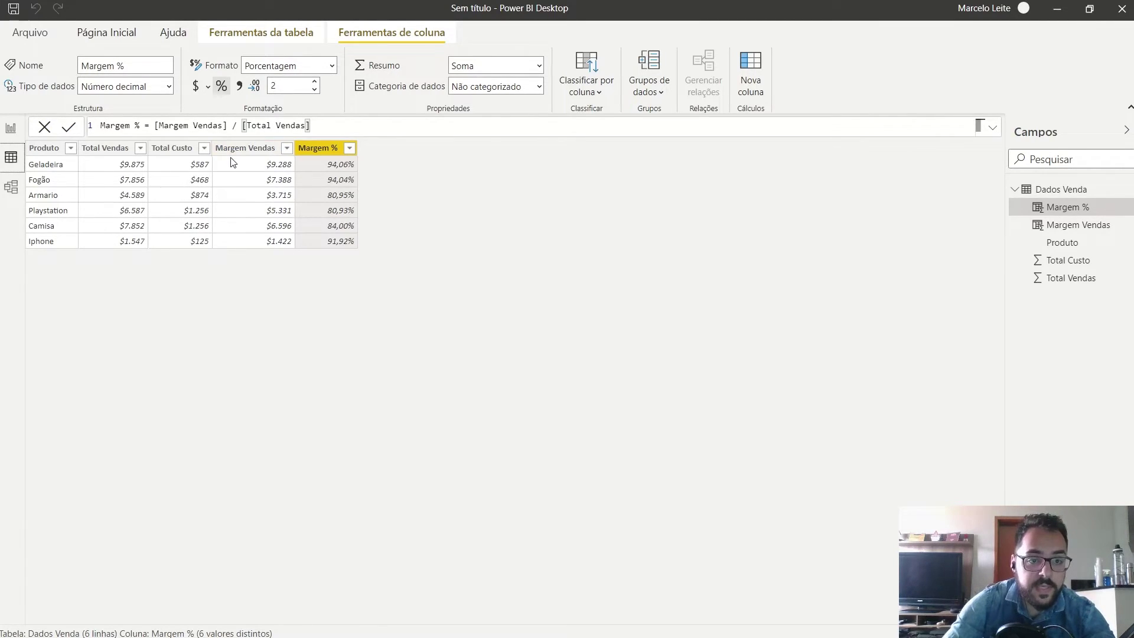
left_click(11, 128)
key("alt+Tab")
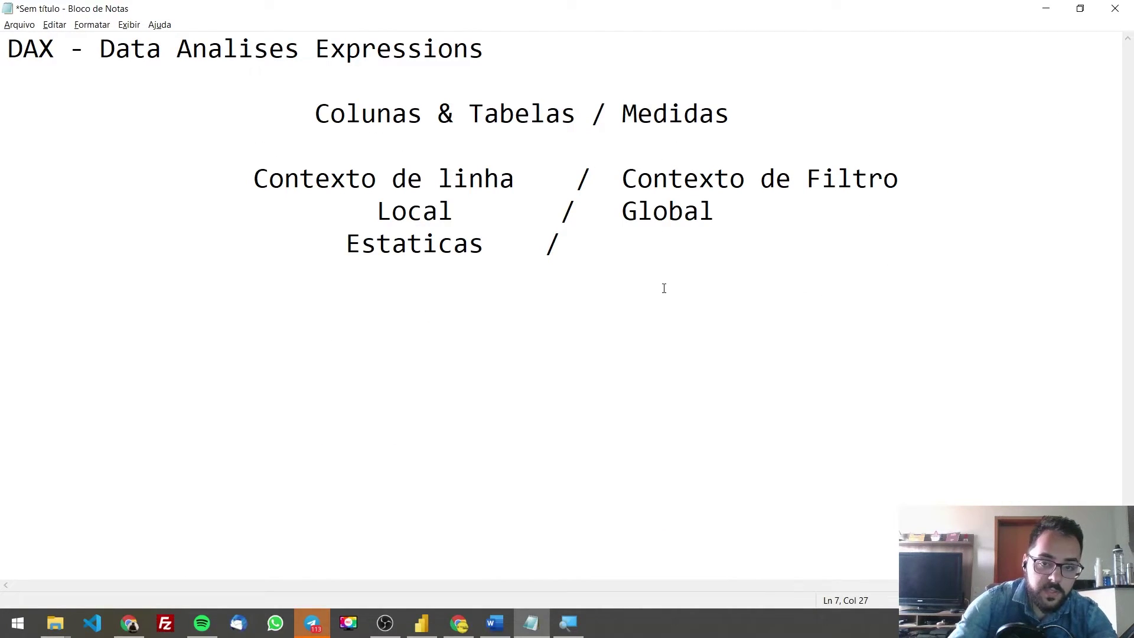
left_click(623, 211)
left_click(703, 251)
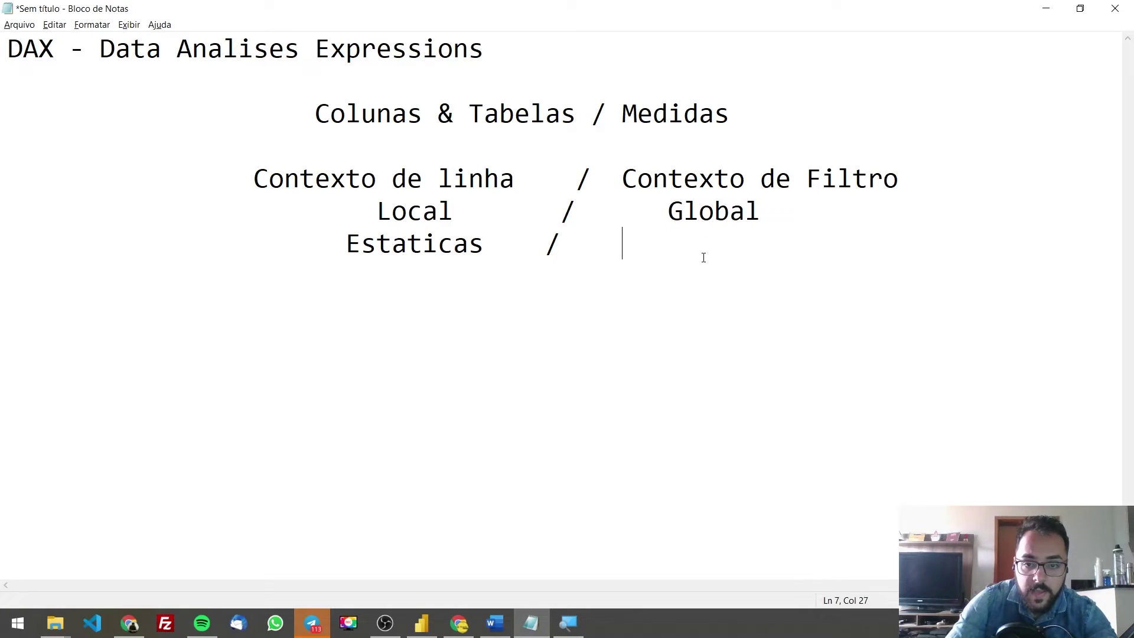
type("Dinâmicas")
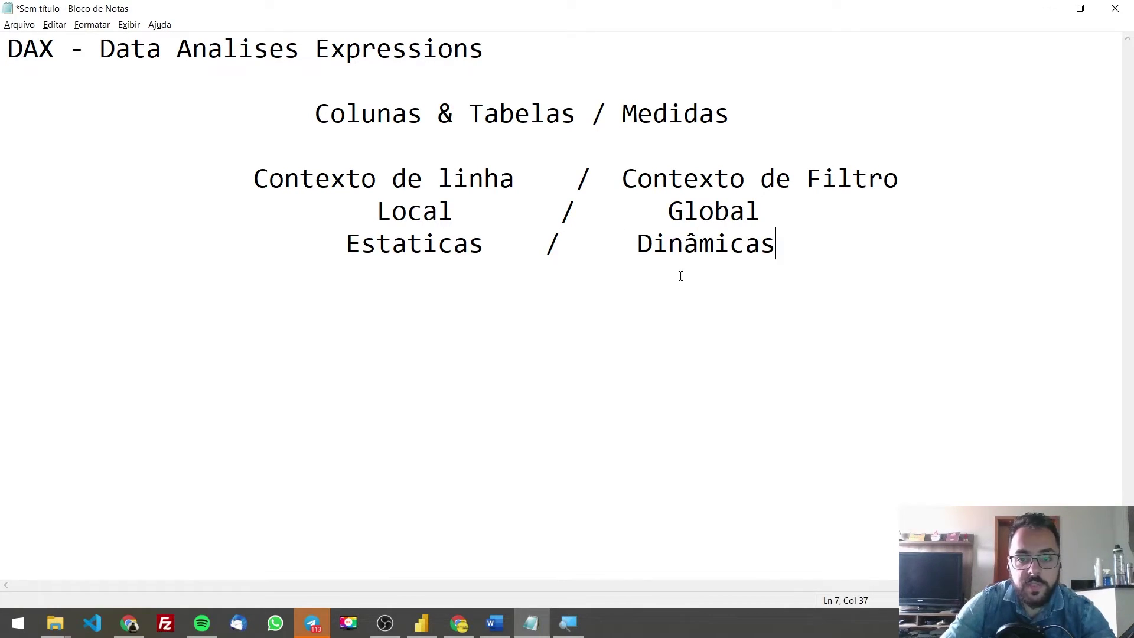
left_click(634, 245)
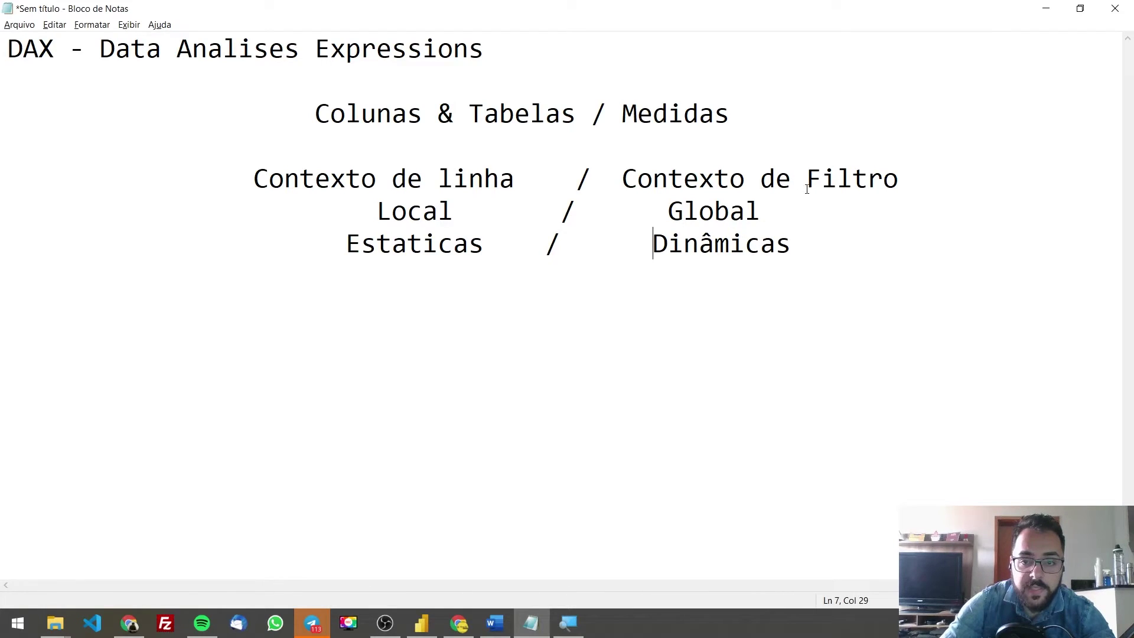
- Highlight Filtro, Dinâmicas and part of Contexto de linha in the notes to contrast the two contexts
double_click(846, 185)
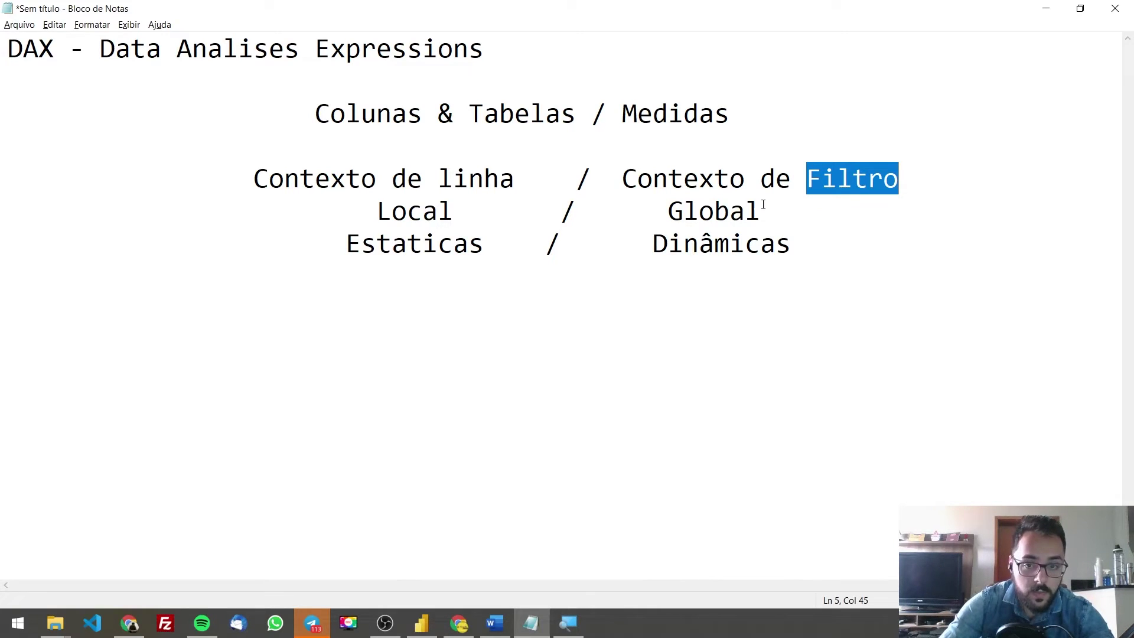
double_click(707, 247)
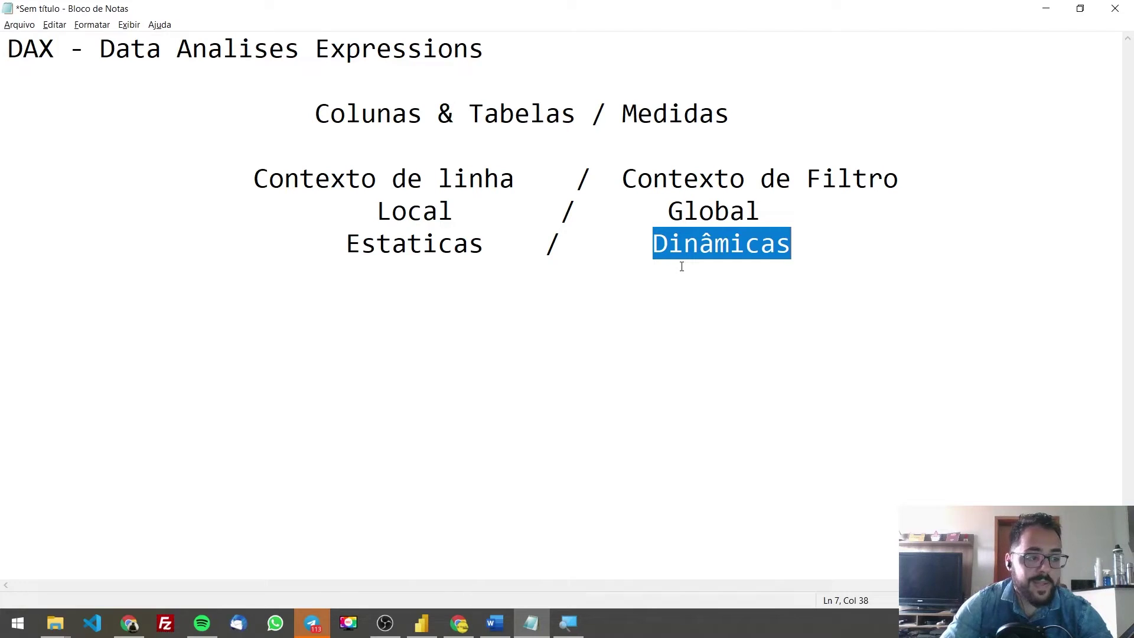
key("alt+Tab")
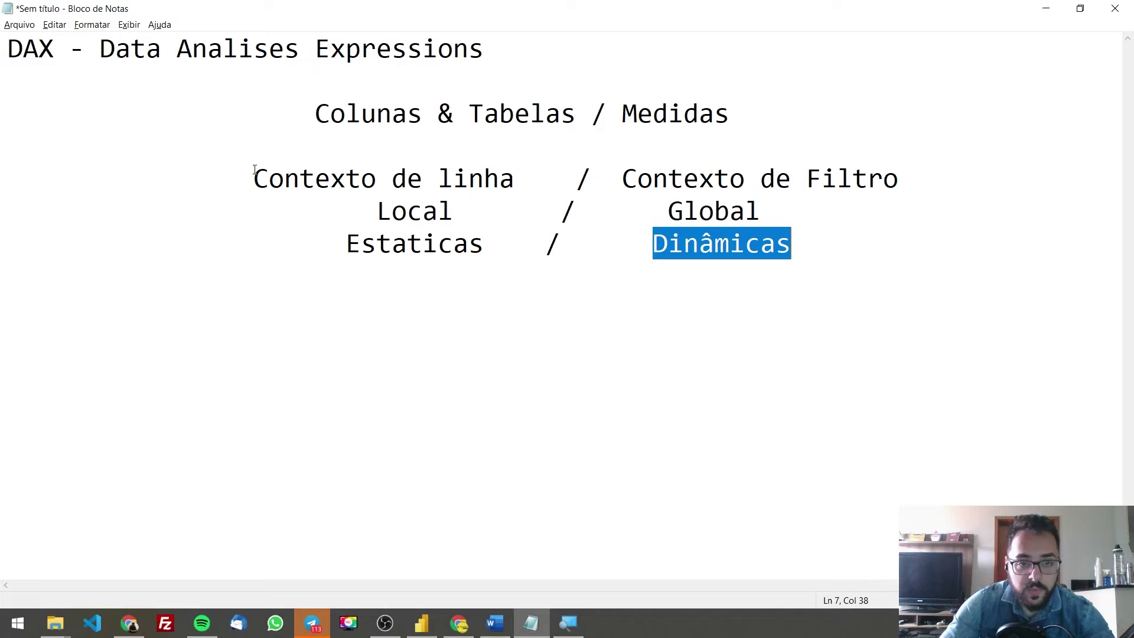
left_click_drag(314, 177, 439, 177)
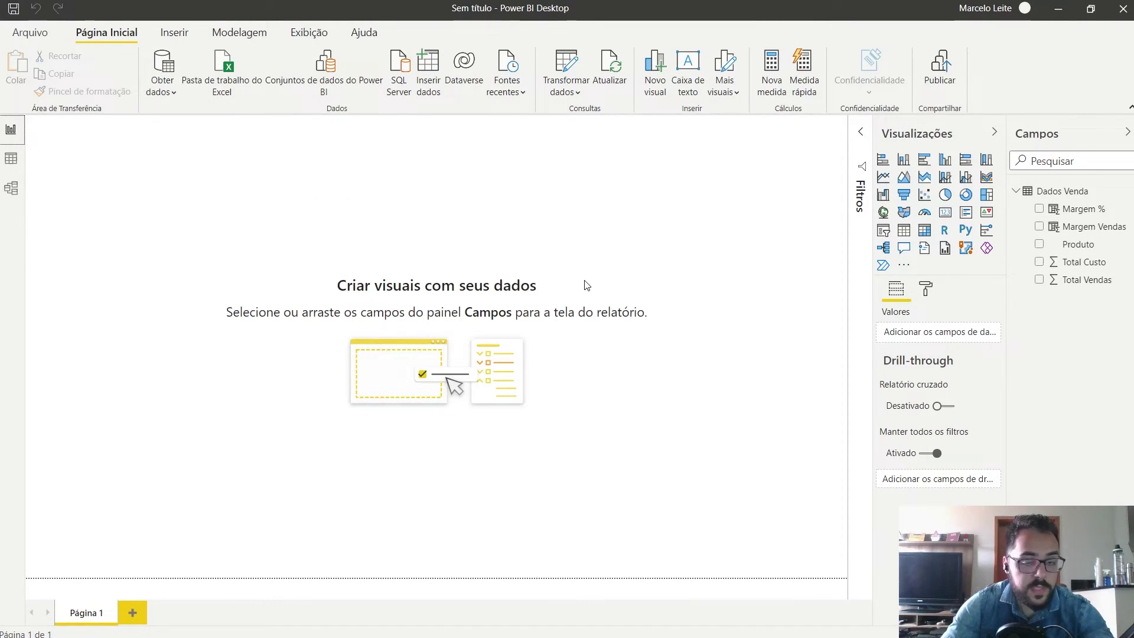
- Switch to Power BI, insert an enlarged matrix visual on Página 1, and use Produto as its rows
left_click(925, 231)
left_click_drag(166, 278, 634, 443)
left_click_drag(512, 346, 486, 327)
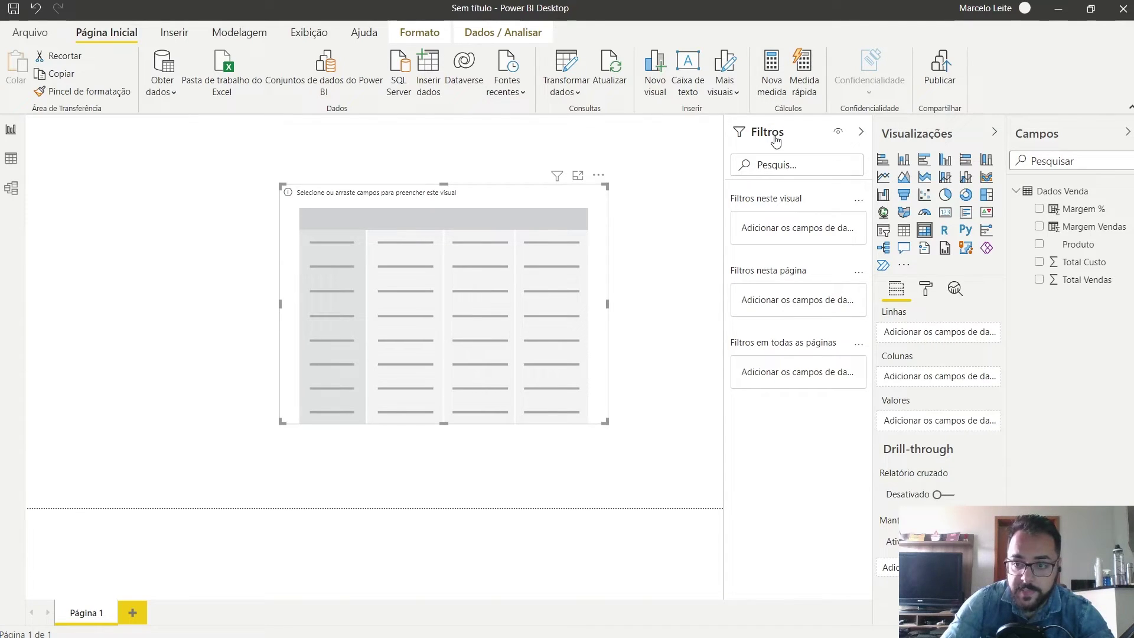
left_click(861, 131)
left_click_drag(1079, 244, 910, 332)
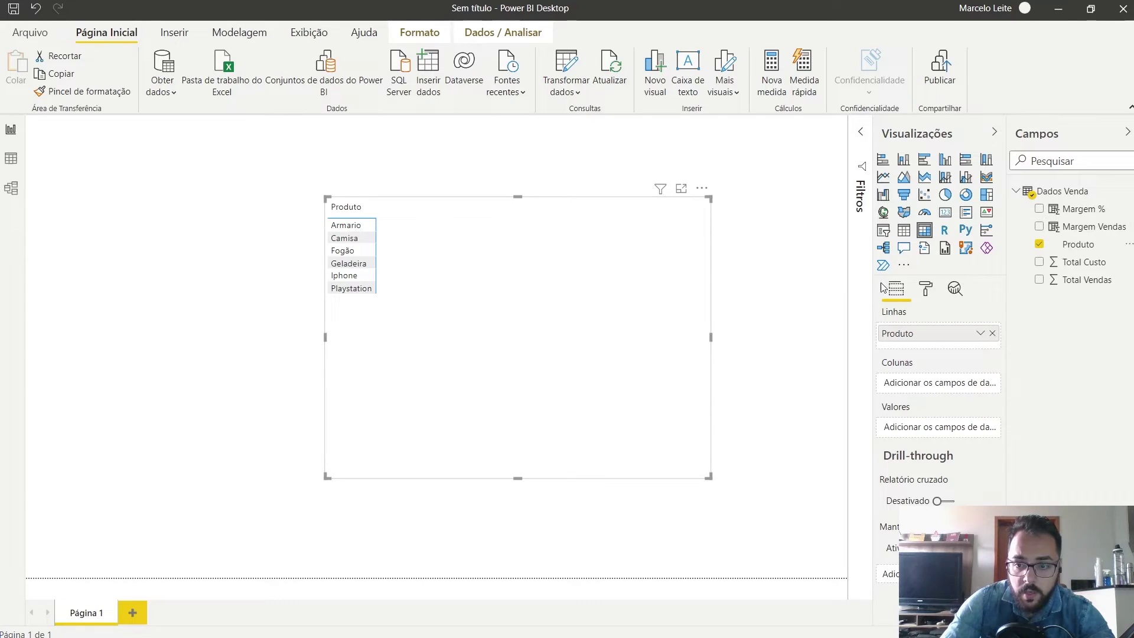
- Increase the text size in the matrix's grid formatting
left_click(925, 289)
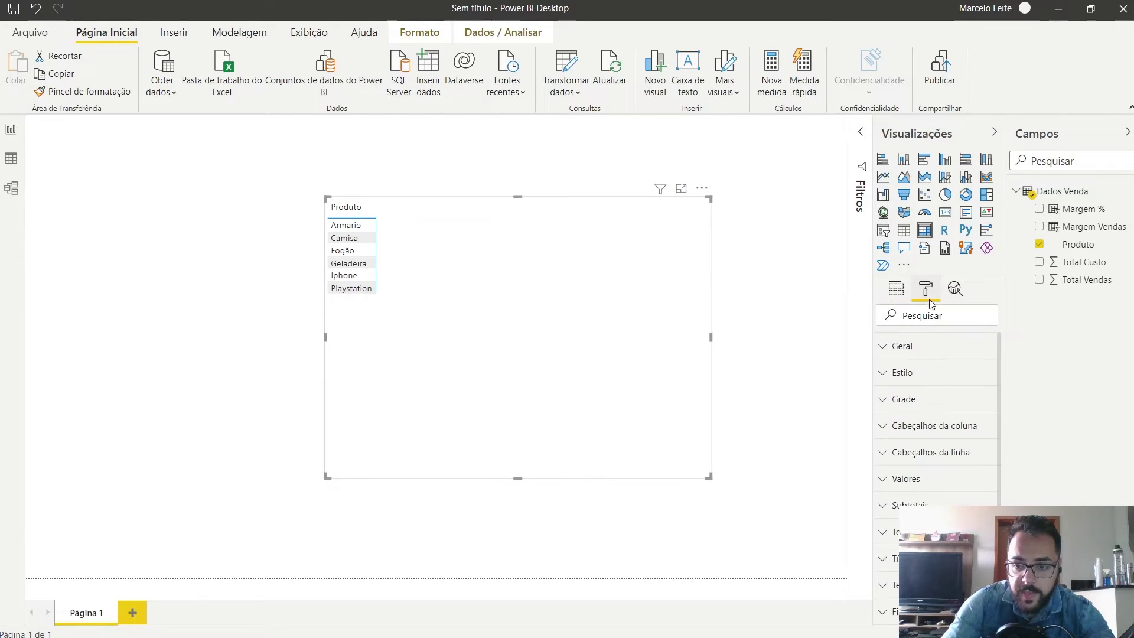
left_click(921, 399)
scroll(936, 414, "down", 3)
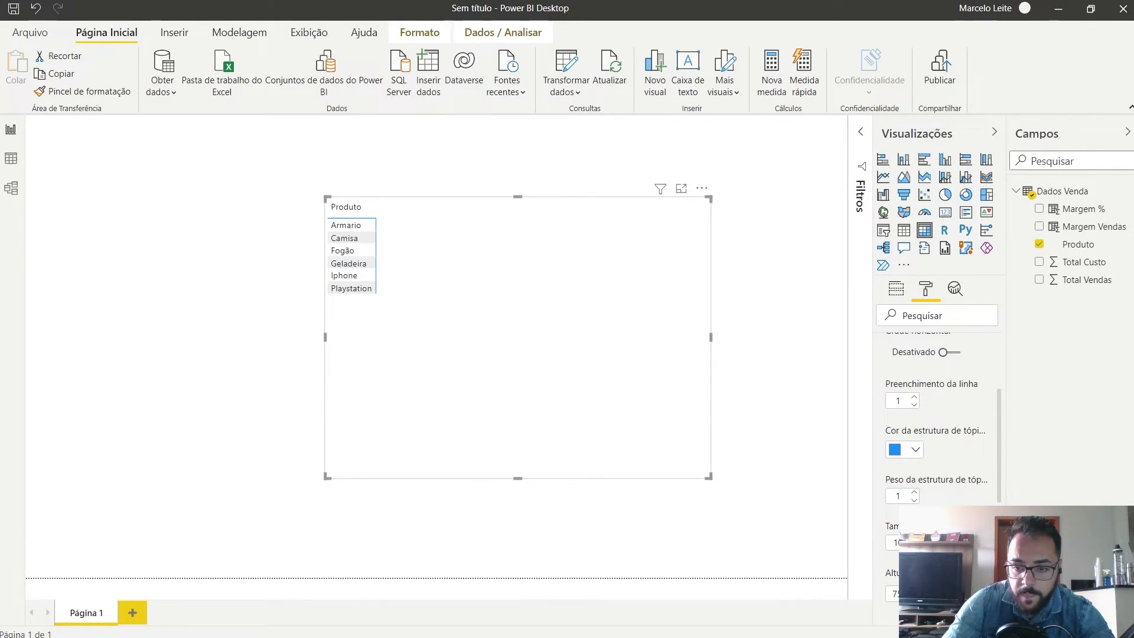
triple_click(915, 538)
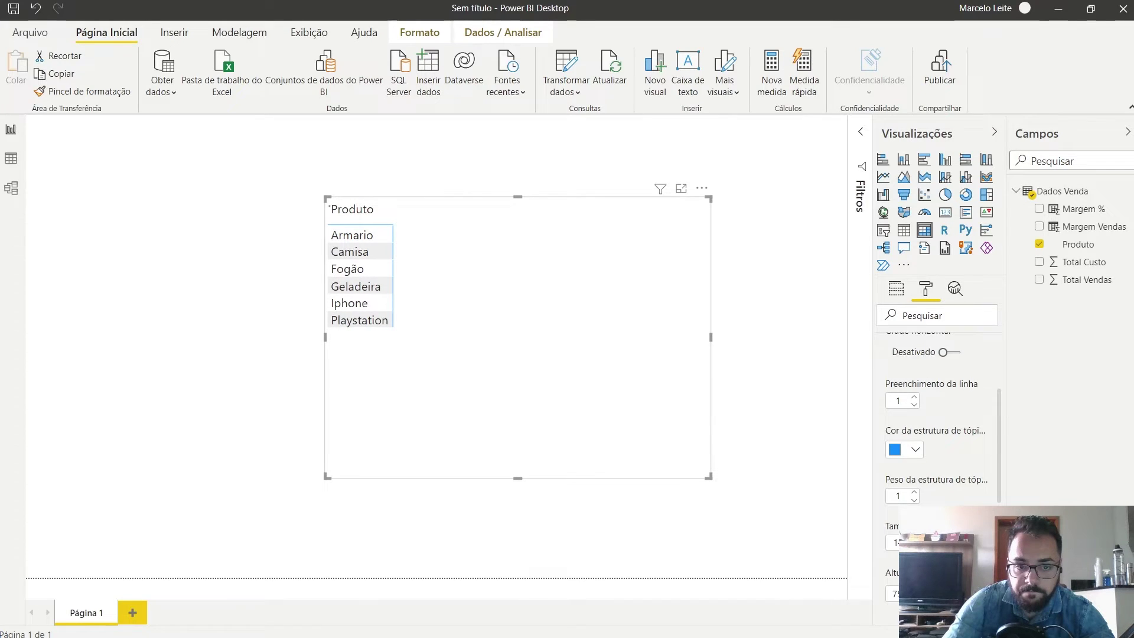
- Try Total Vendas as the matrix columns with Total Custo as values, and remove Total Vendas from the columns
left_click(896, 288)
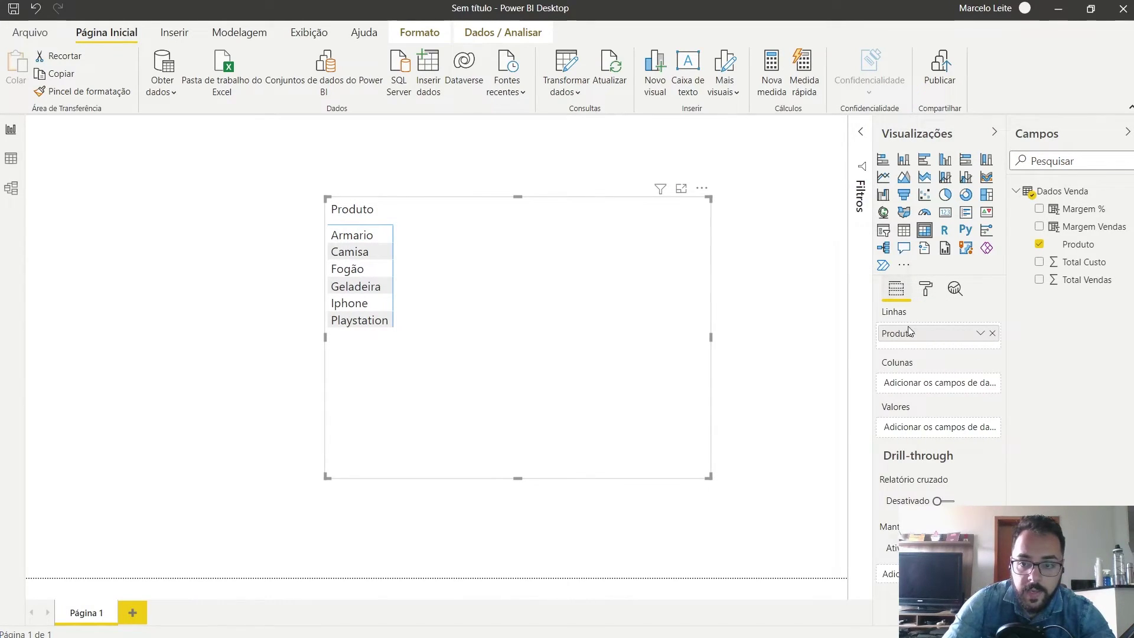
left_click_drag(1089, 280, 924, 384)
left_click_drag(1063, 264, 937, 435)
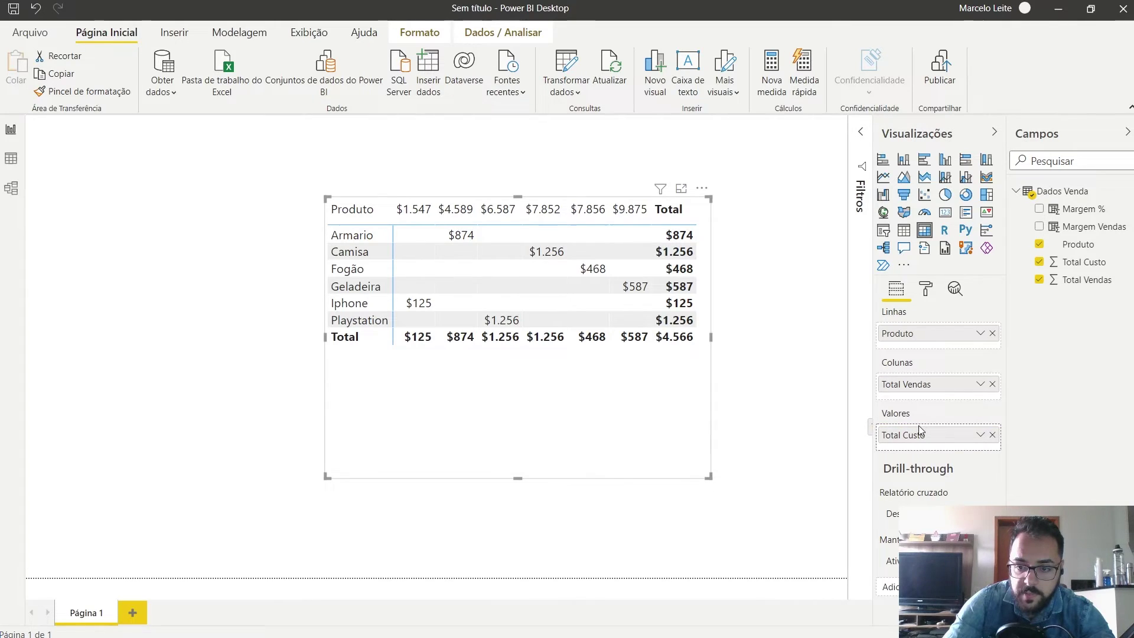
left_click(993, 384)
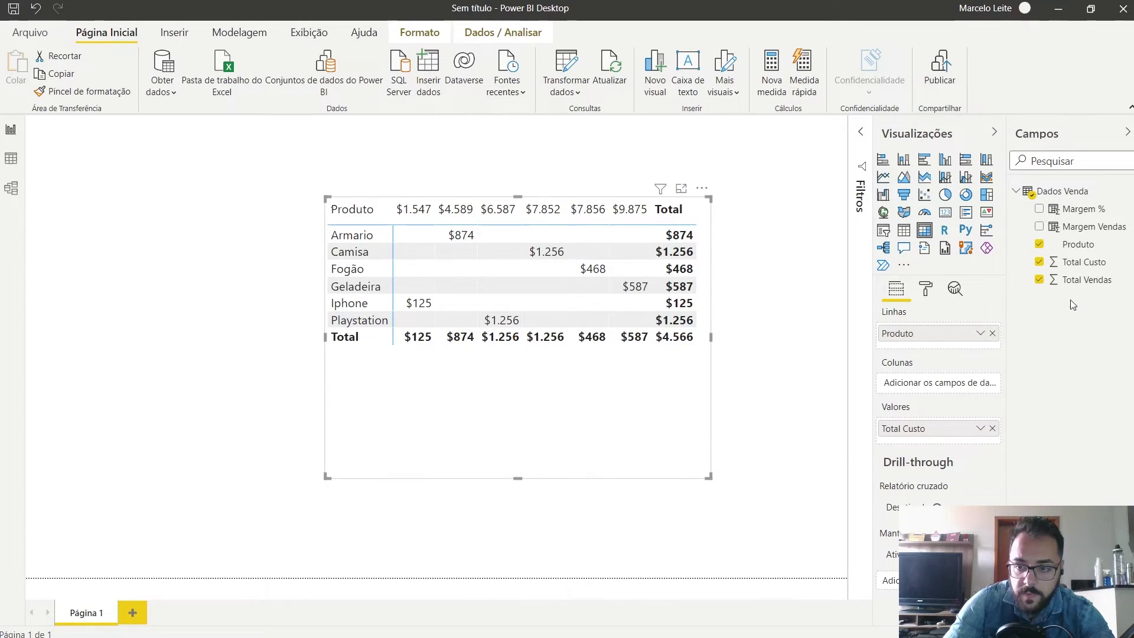
- Complete the matrix values as Total Vendas, Total Custo, Margem Vendas and Margem %, and widen the visual
left_click_drag(1069, 267, 919, 437)
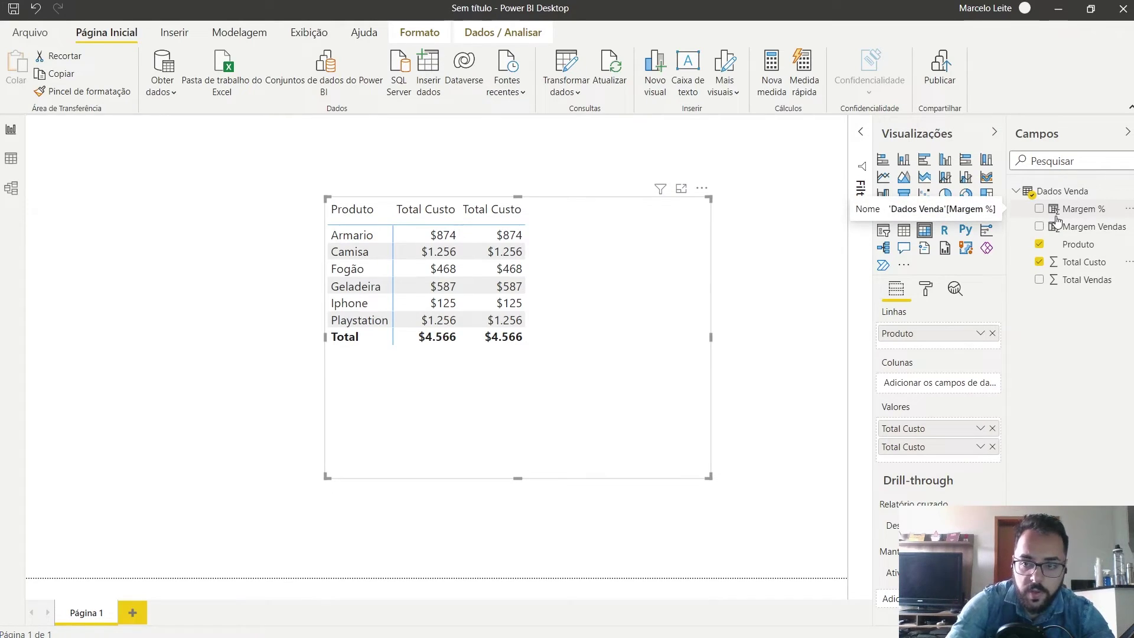
left_click_drag(1081, 228, 936, 456)
left_click_drag(1083, 209, 928, 480)
left_click_drag(325, 337, 176, 337)
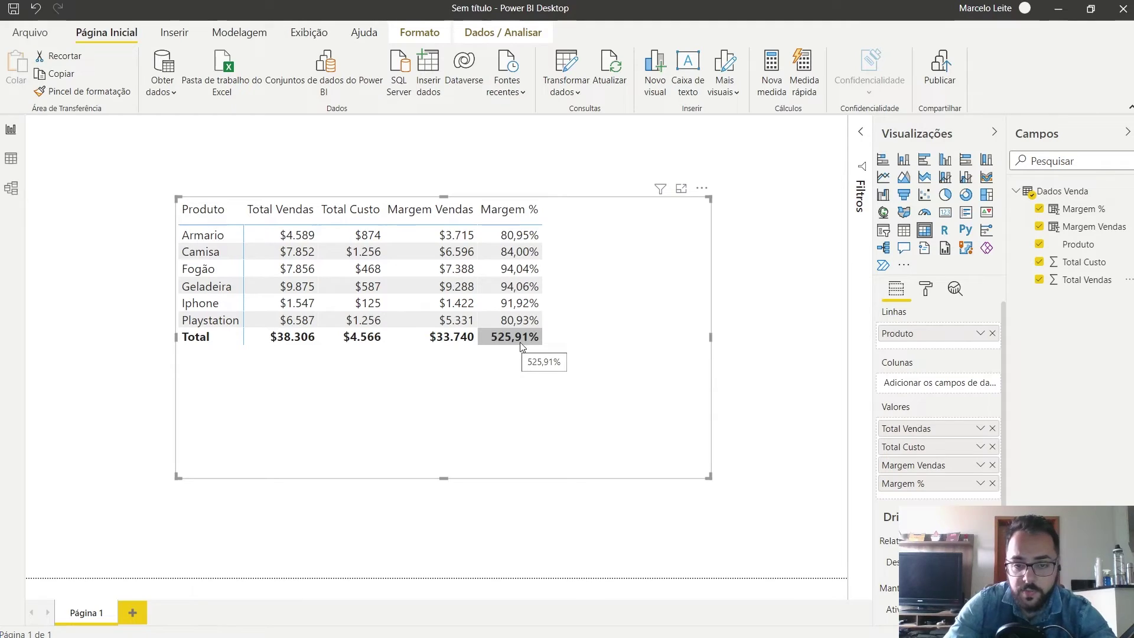
- Compare the matrix's total row with the Contexto de Filtro and Dinâmicas notes in Notepad
key("alt+Tab")
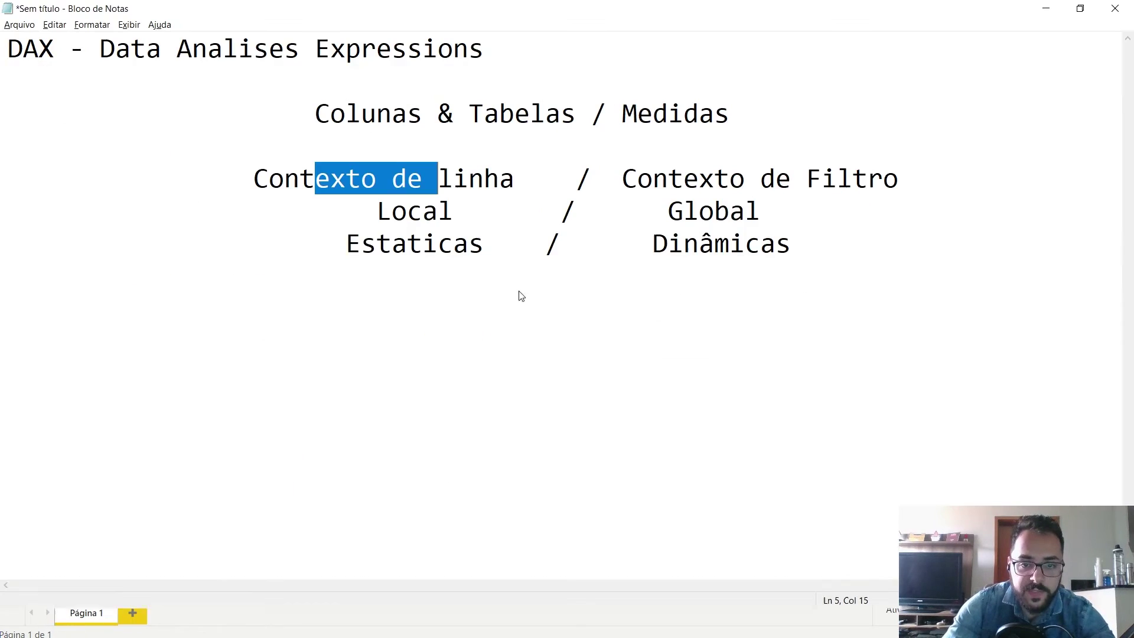
left_click(725, 244)
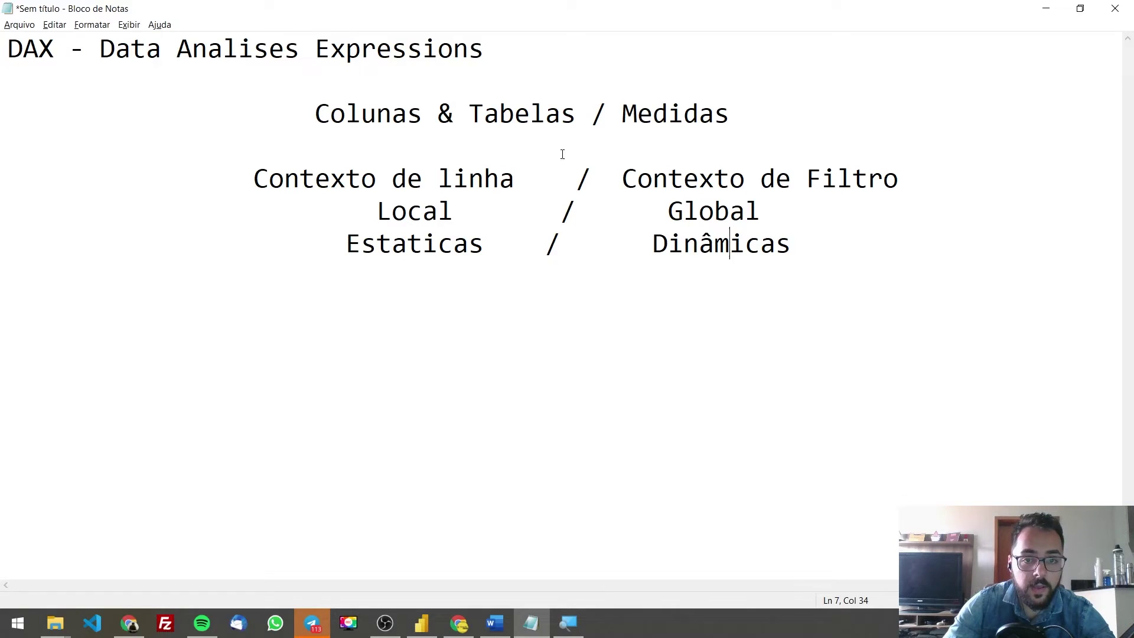
left_click_drag(630, 182, 838, 181)
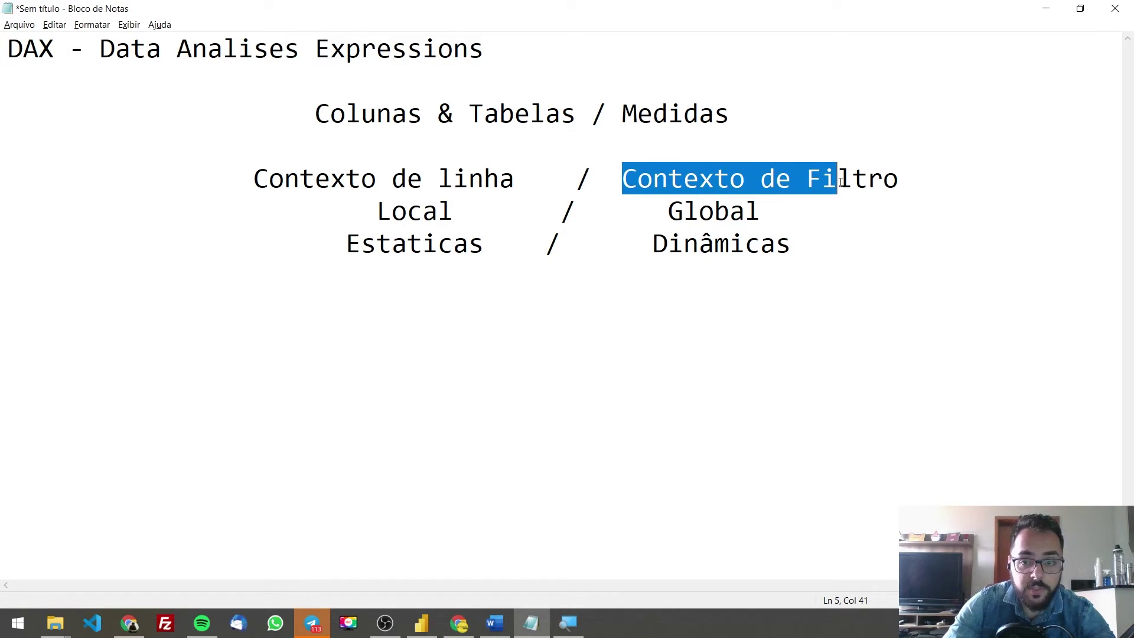
key("alt+Tab")
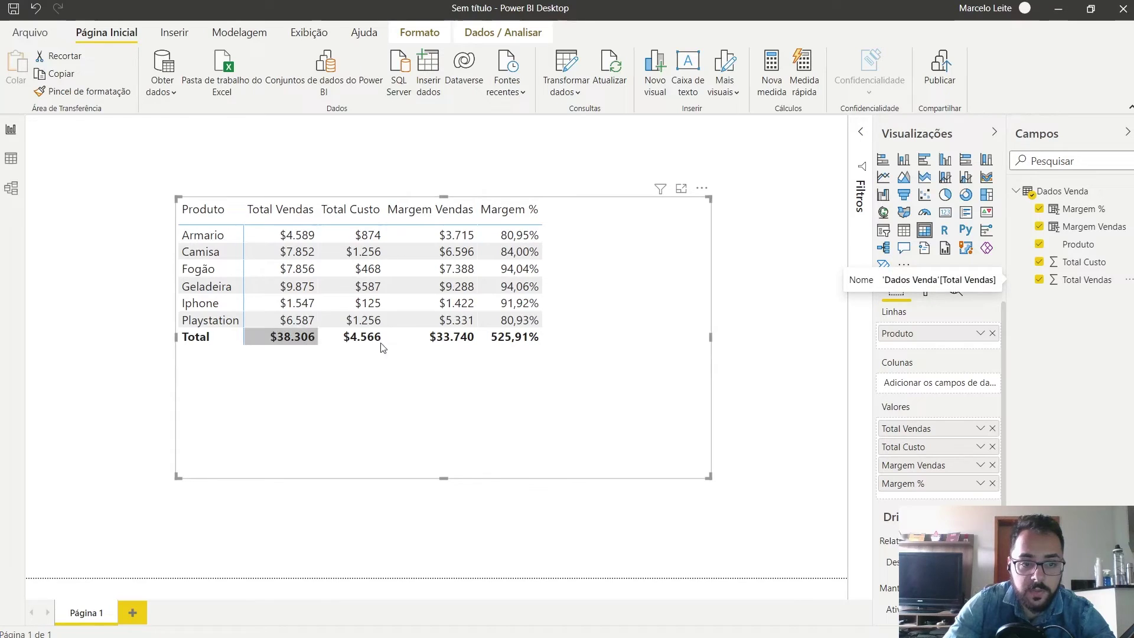
key("alt+Tab")
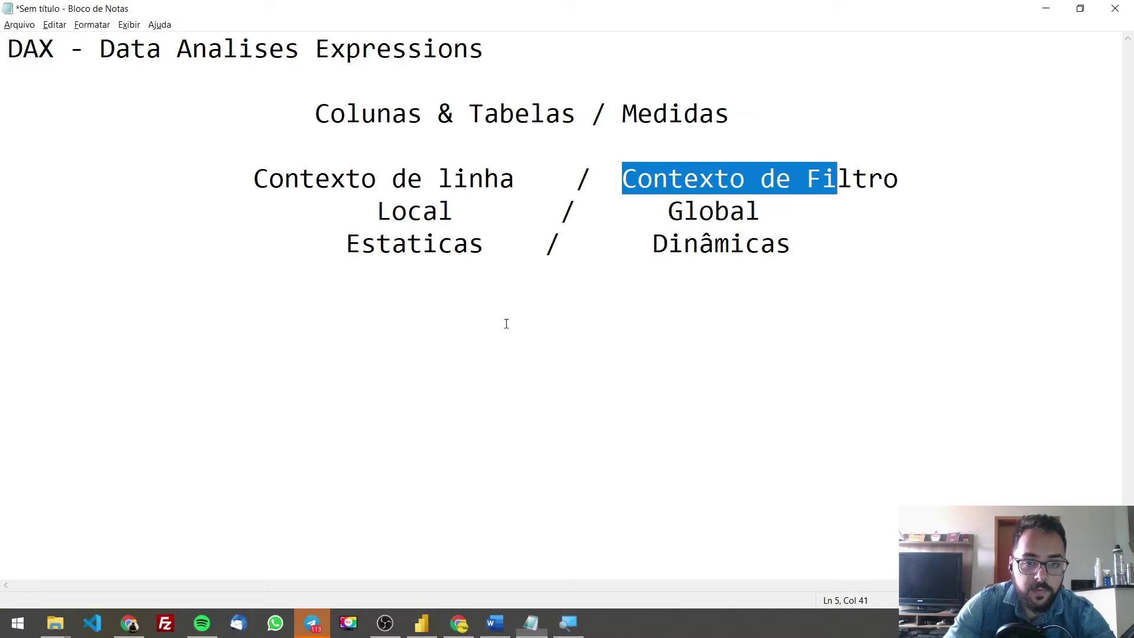
- Return to Power BI and change the aggregation of Margem % in the matrix to Mediana
key("alt+Tab")
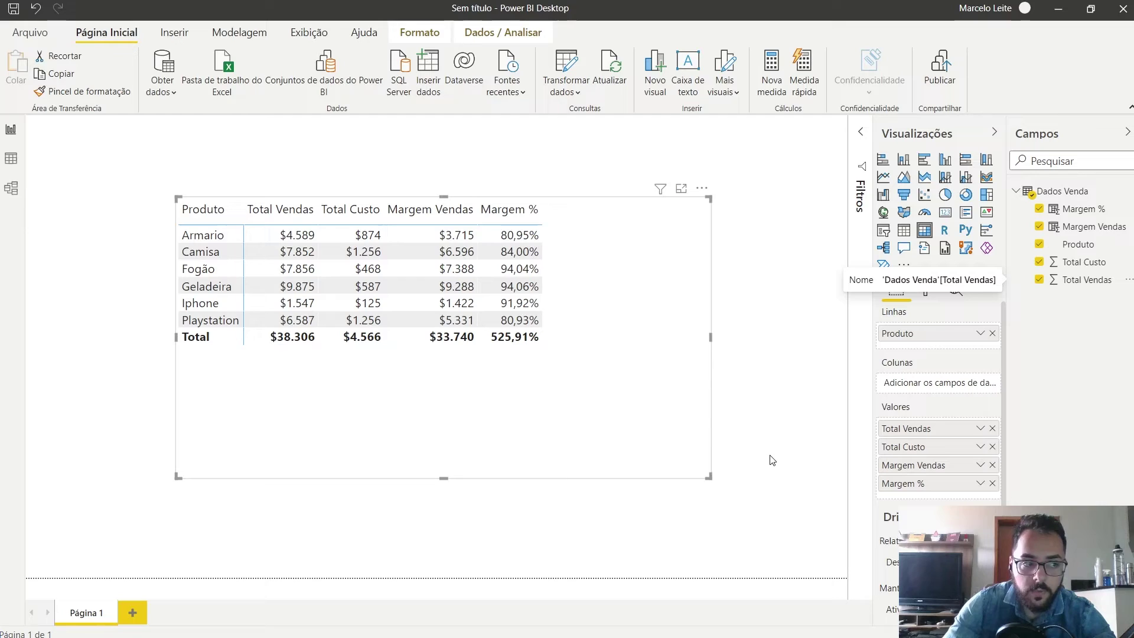
left_click(981, 481)
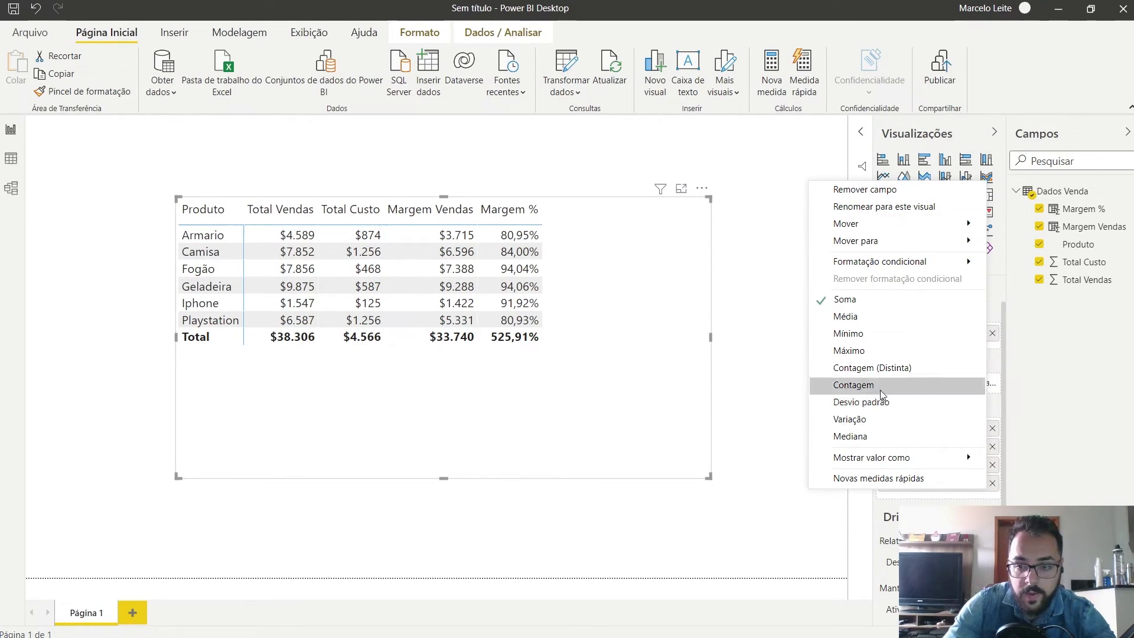
left_click(865, 436)
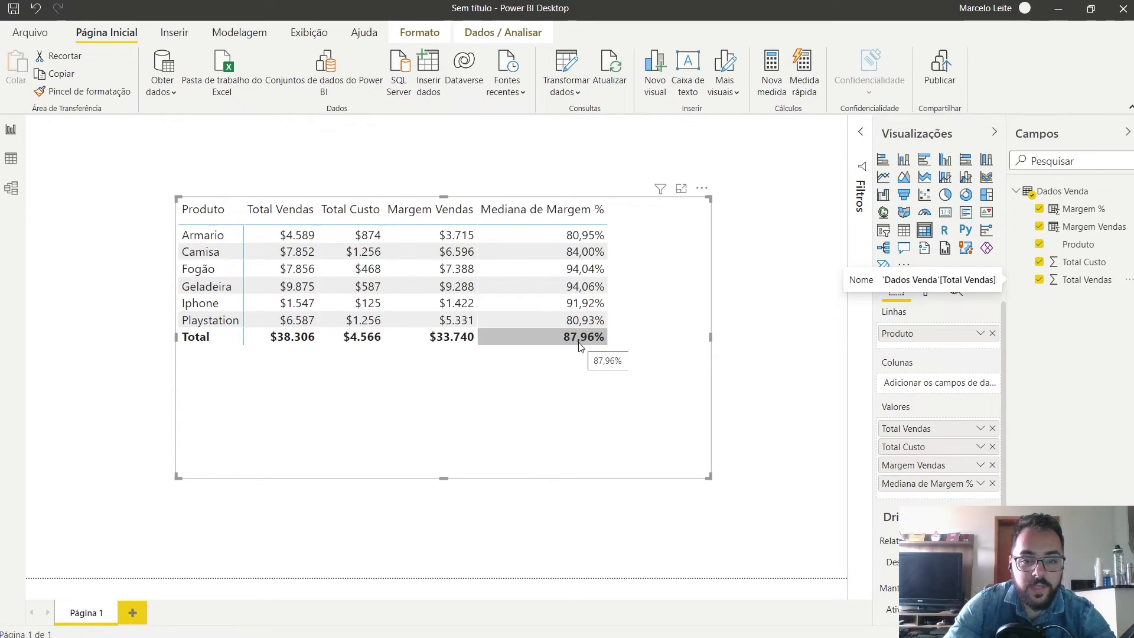
- Launch the Windows Calculator and place it beside the matrix so the total row stays readable
key("super+r")
type("calc")
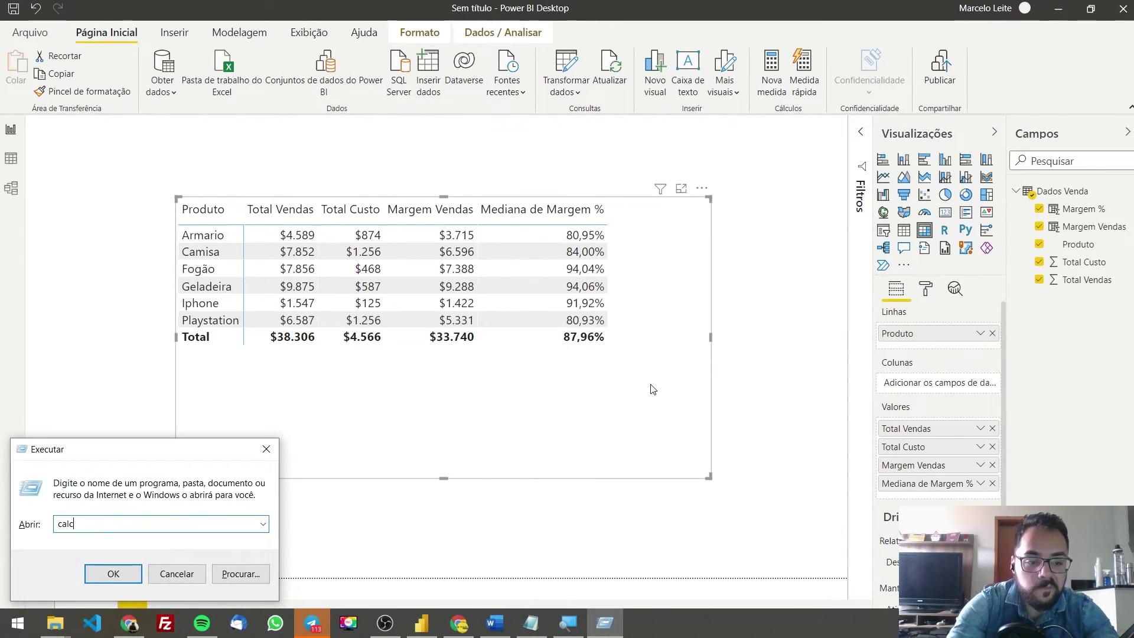
key("Return")
left_click_drag(348, 87, 870, 65)
- Calculate 33740 divided by 38306 to check the total margin, and highlight the first two decimals of the result
type("33")
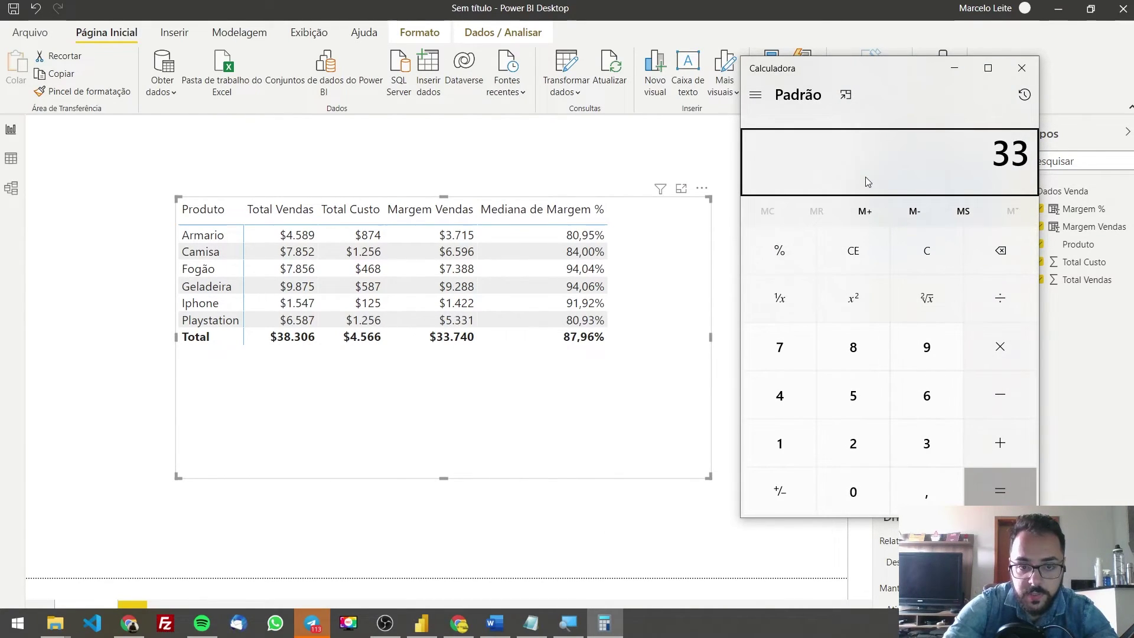
type(".7")
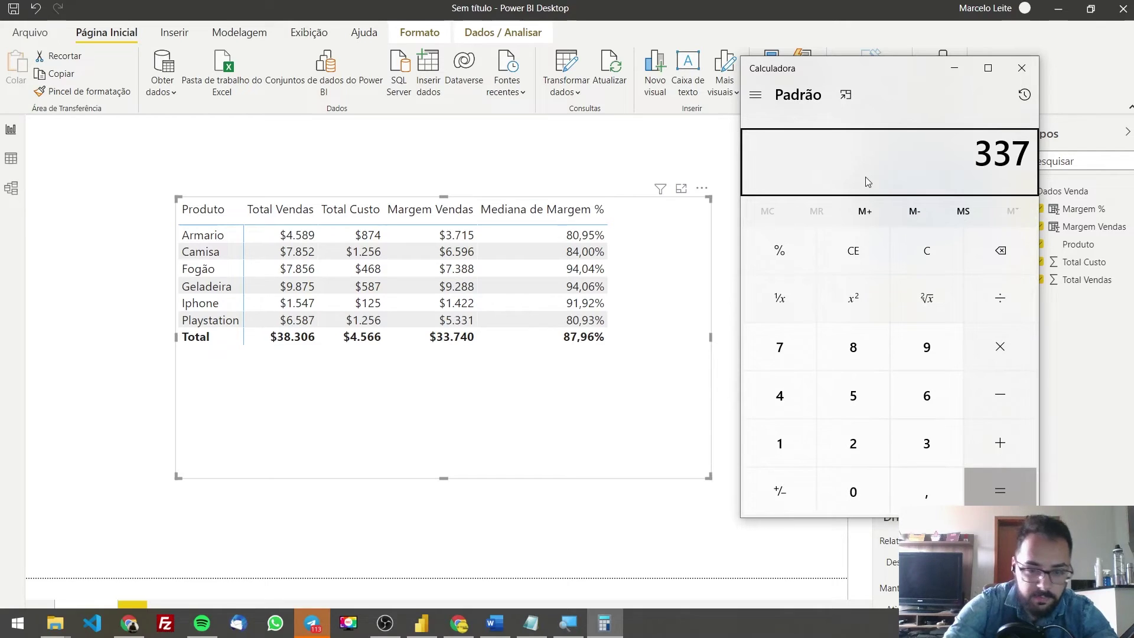
type("40")
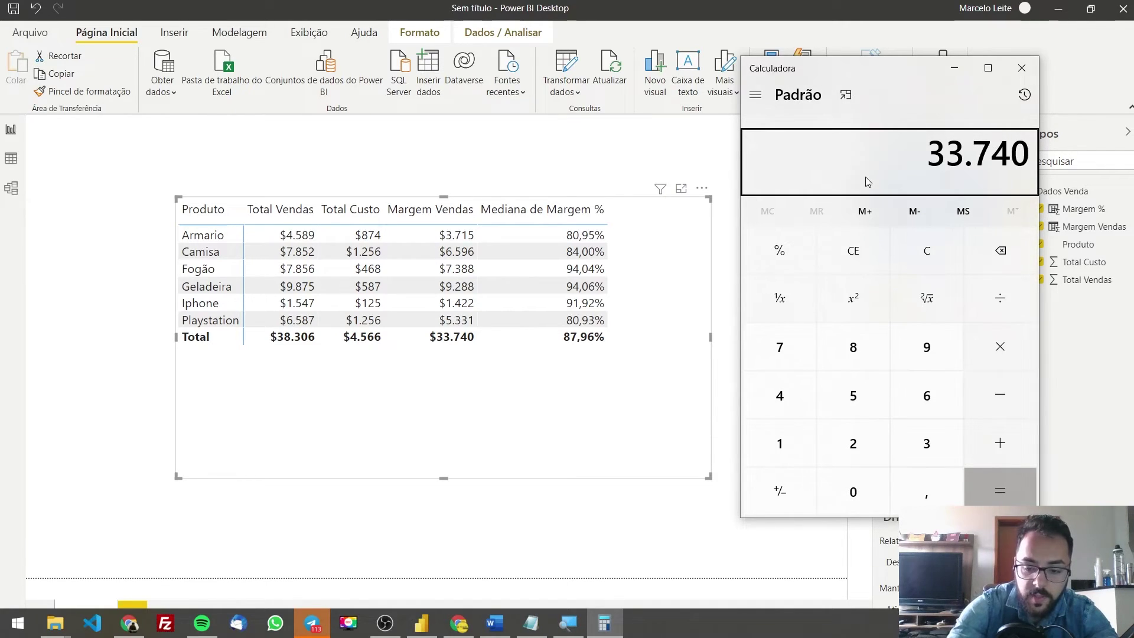
key("slash")
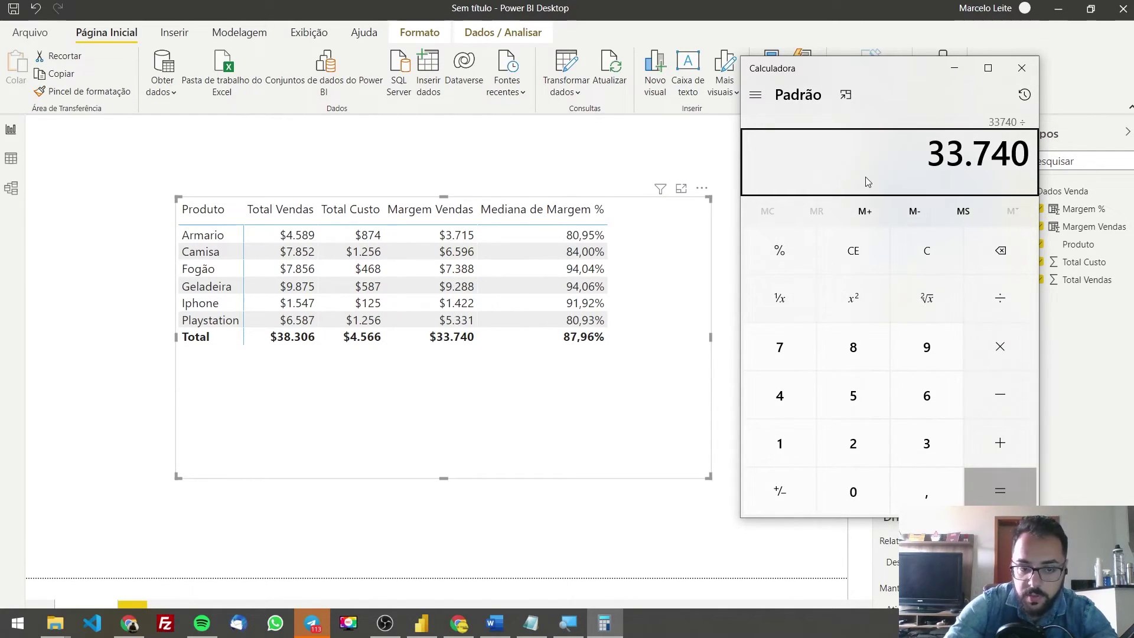
type("3830")
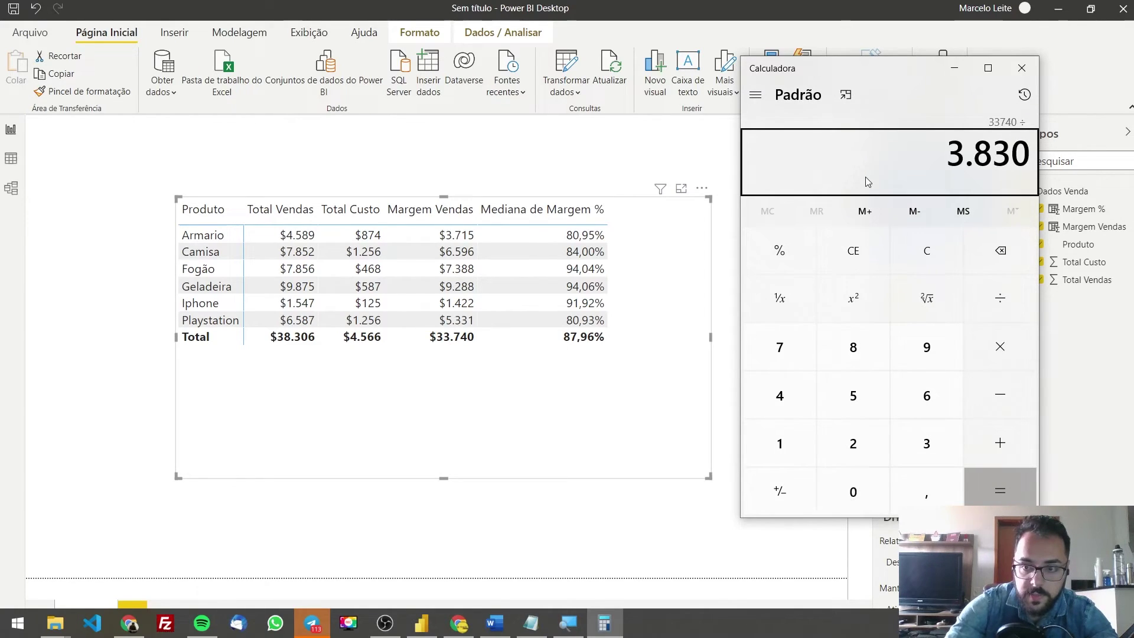
type("6")
key("Return")
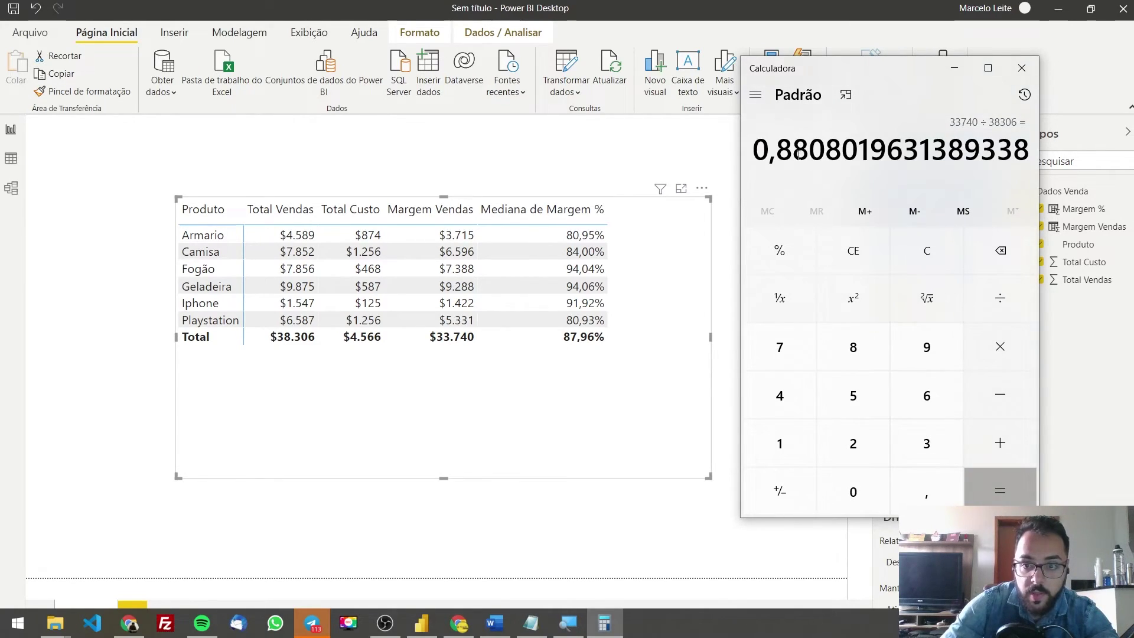
left_click_drag(799, 155, 778, 152)
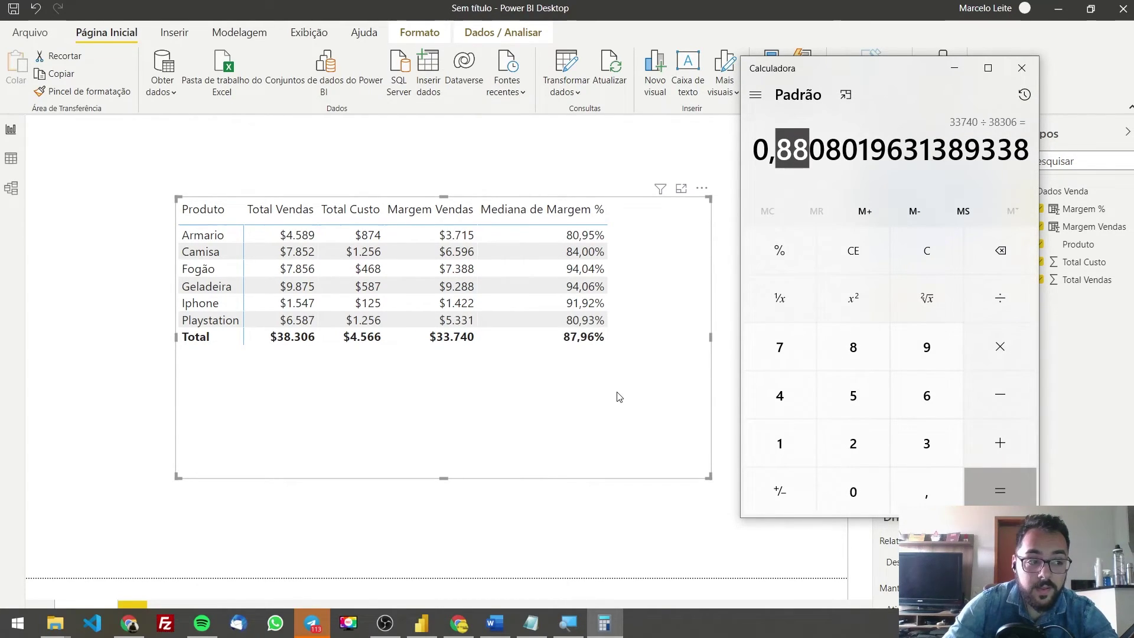
- Return to Power BI and set the aggregation of Margem % in the matrix to Soma
left_click(627, 381)
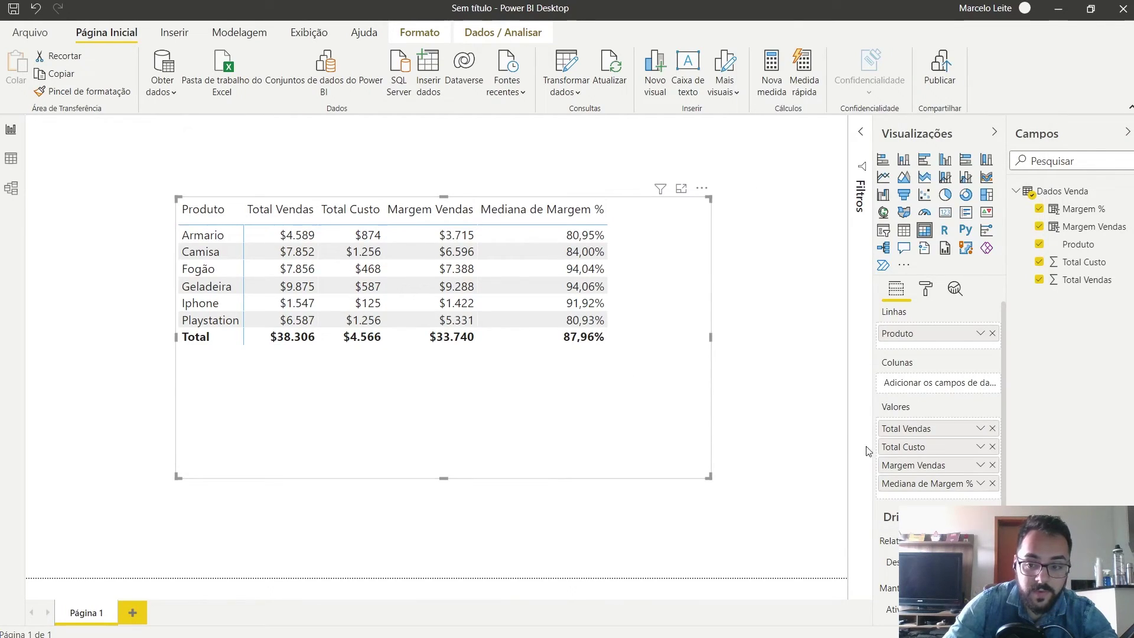
left_click(980, 484)
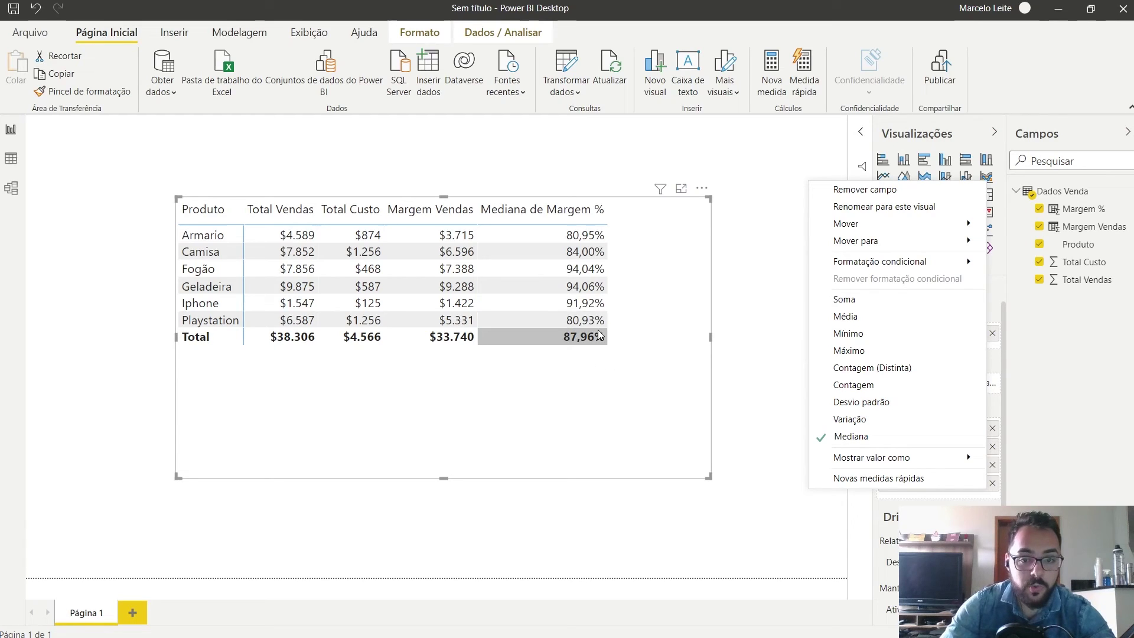
left_click(902, 300)
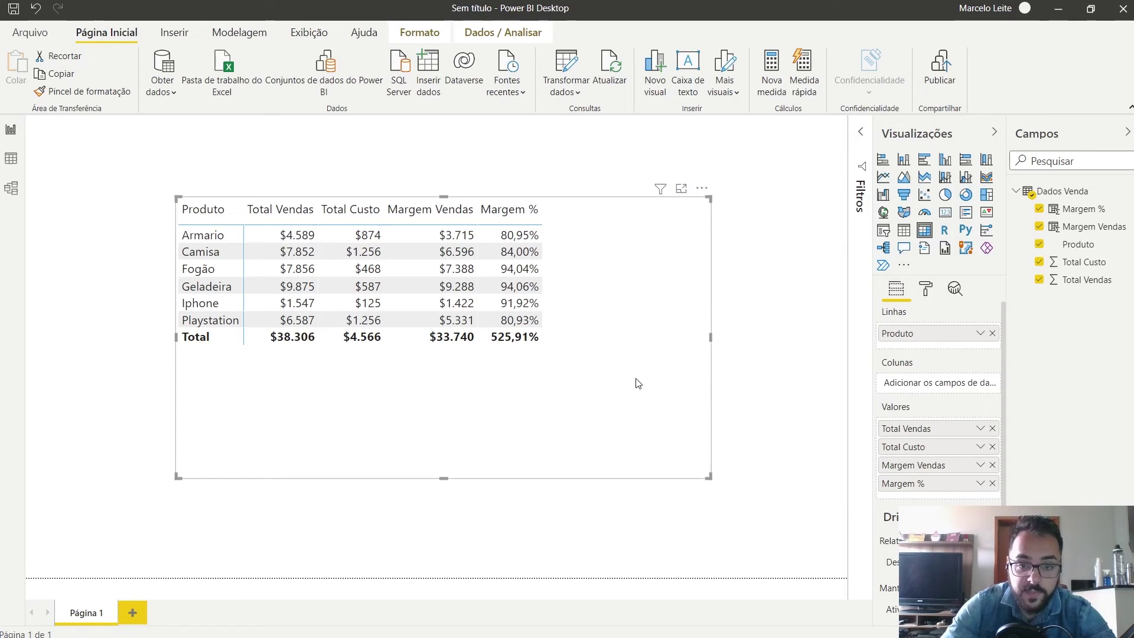
- Switch to the Notepad notes and highlight the Contexto de Filtro entry
key("alt+Tab")
key("alt+Tab")
key("Tab")
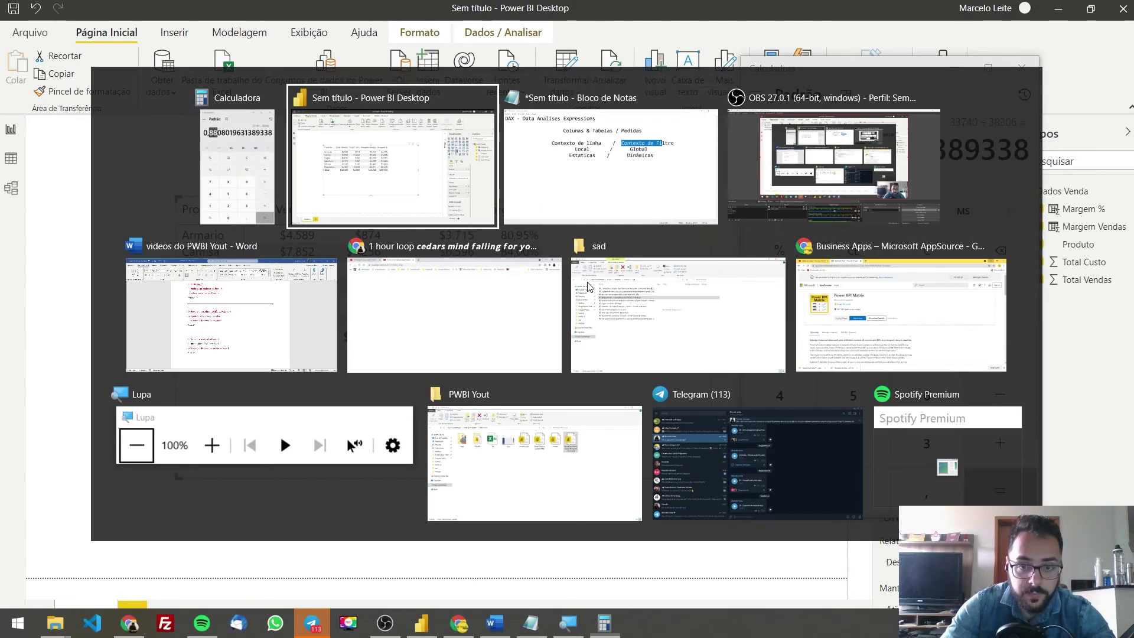
double_click(650, 106)
left_click_drag(623, 177, 892, 177)
- Return to Power BI and show the Dados Venda table in the data view to examine the Margem % column
key("alt+Tab")
key("alt+Tab")
key("Tab")
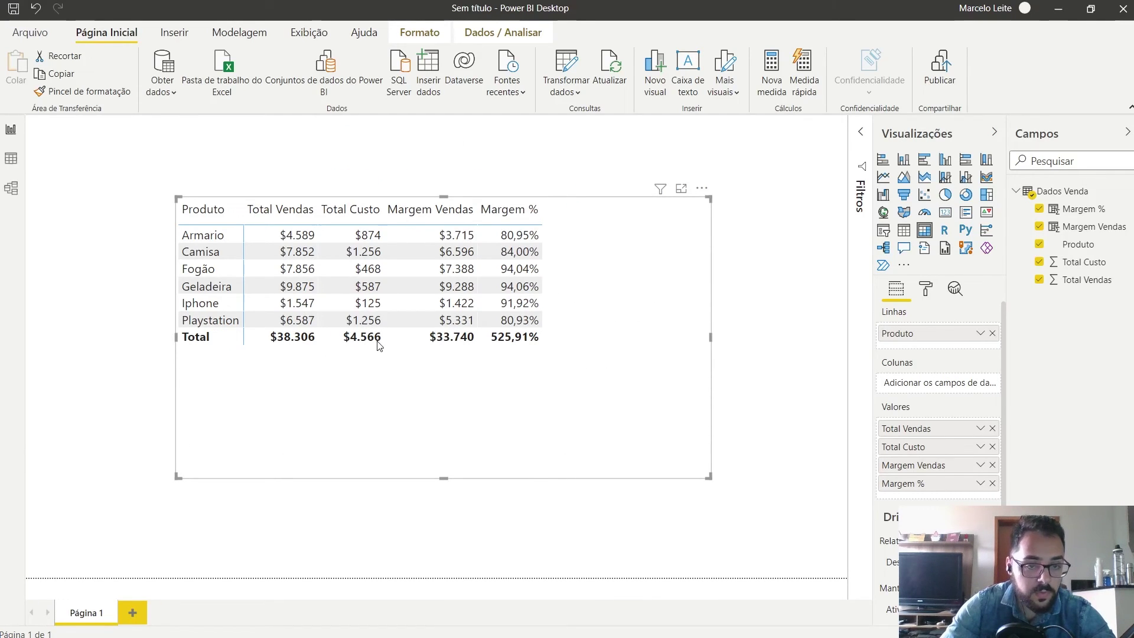
left_click(11, 159)
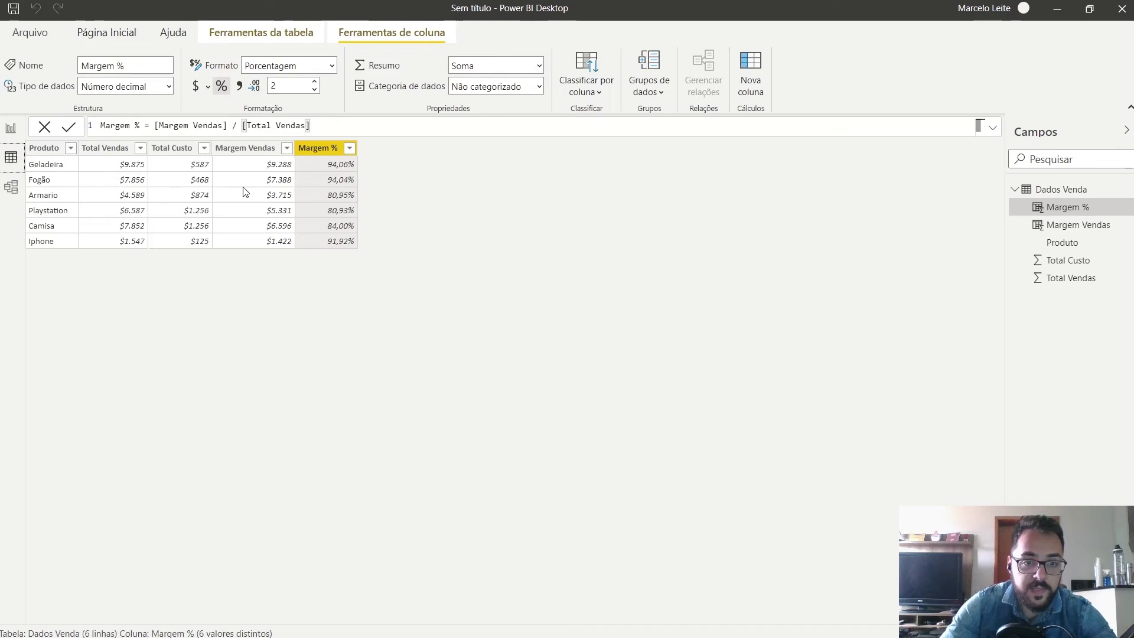